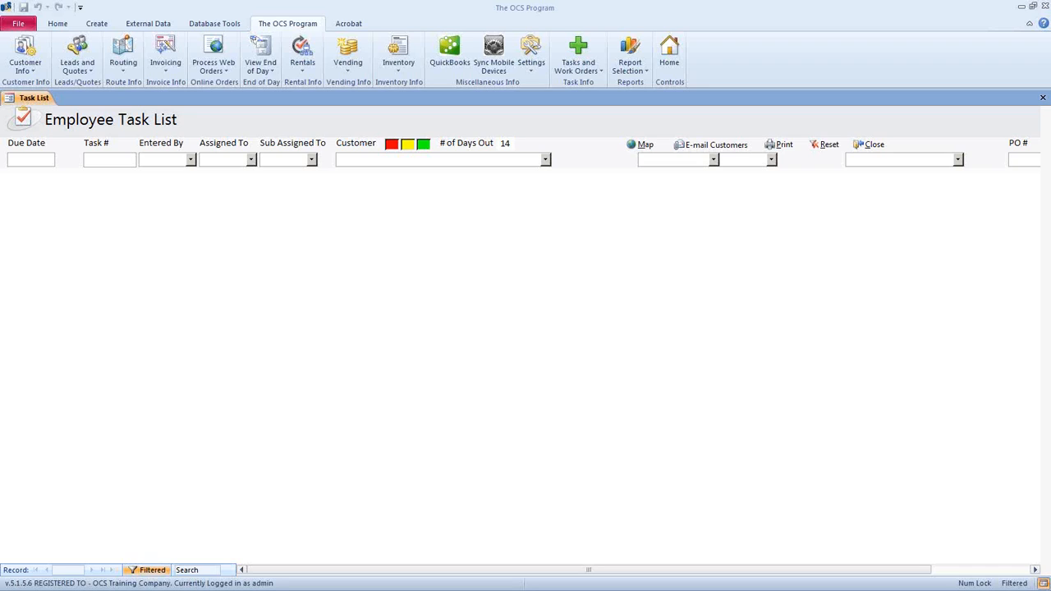
- Open the Rental Inventory by Route list and start a new rental record in the Item cell
{"action": "mouse_move", "coordinate": [377, 8]}
{"action": "left_mouse_down"}
{"action": "mouse_move", "coordinate": [396, 38]}
{"action": "mouse_move", "coordinate": [396, 2]}
{"action": "left_mouse_up"}
{"action": "left_click", "coordinate": [305, 73]}
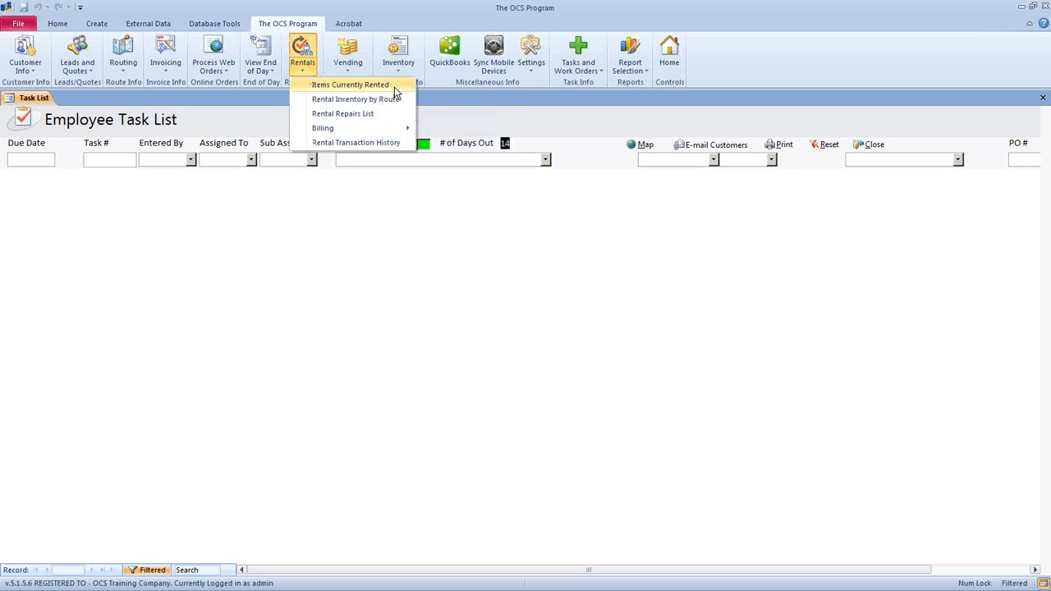
{"action": "left_click", "coordinate": [401, 86]}
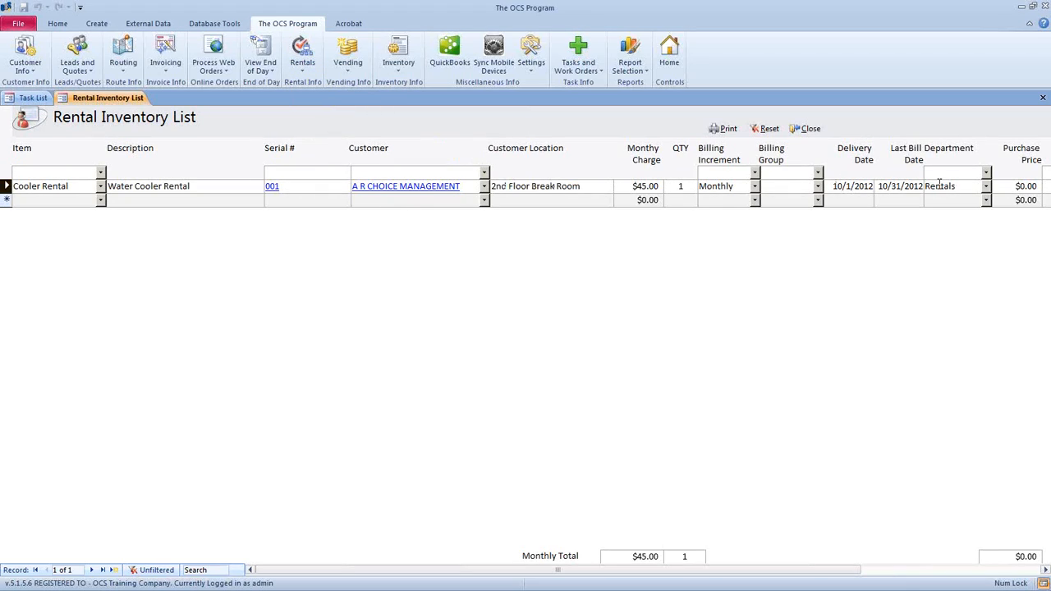
{"action": "left_click", "coordinate": [53, 202]}
- Add a Cooler Rental item row with serial number 002
{"action": "left_click", "coordinate": [100, 200]}
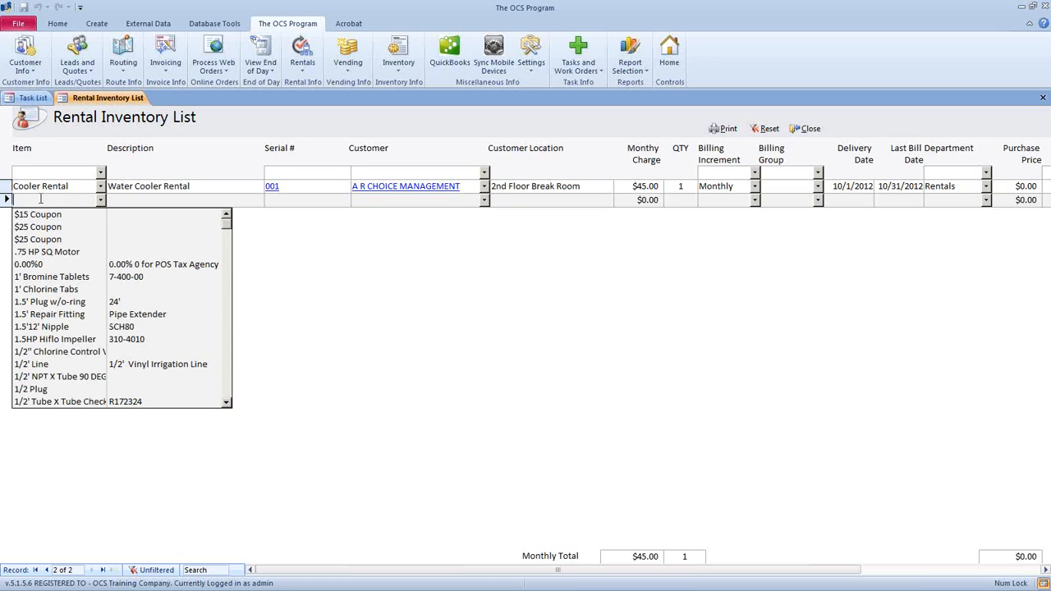
{"action": "type", "text": "cooler Rental"}
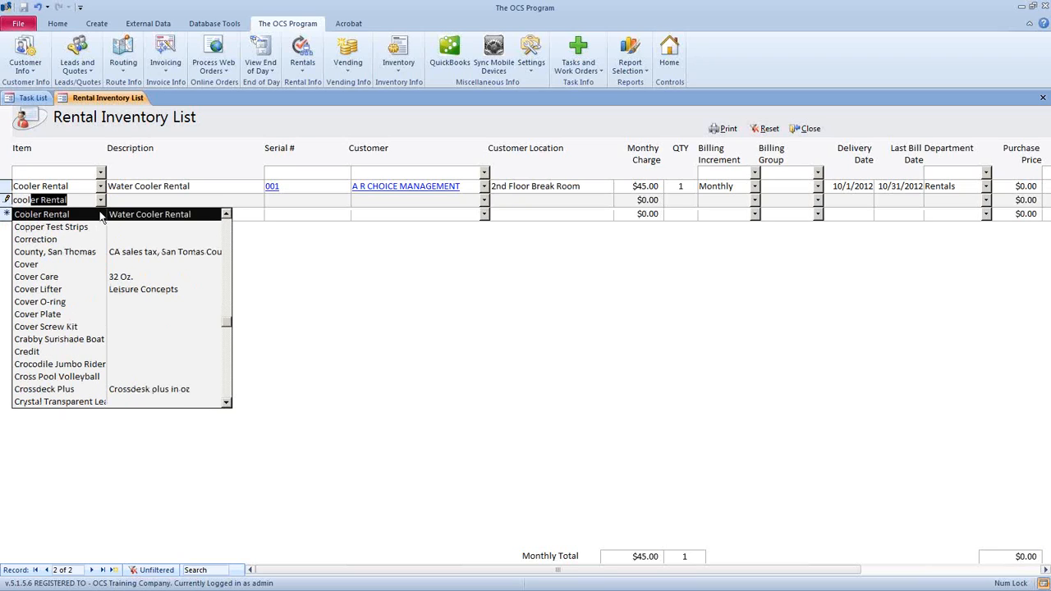
{"action": "left_click", "coordinate": [183, 215]}
{"action": "left_click", "coordinate": [277, 200]}
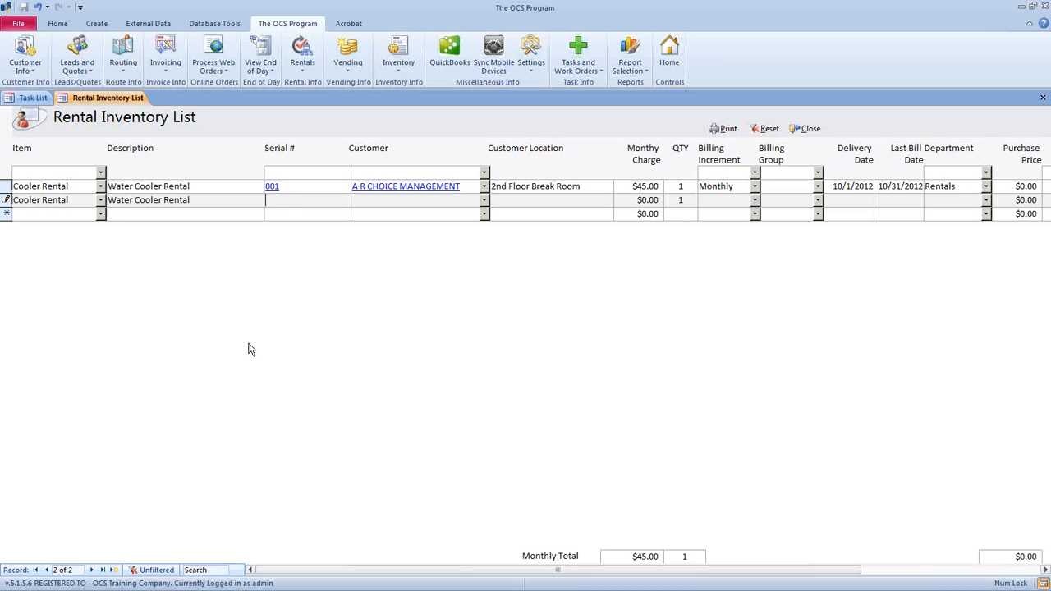
{"action": "type", "text": "002"}
{"action": "key", "text": "Tab"}
- Assign a customer and the Break Room location to the new cooler rental
{"action": "left_click", "coordinate": [484, 200]}
{"action": "scroll", "coordinate": [475, 291], "scroll_direction": "down", "scroll_amount": 4}
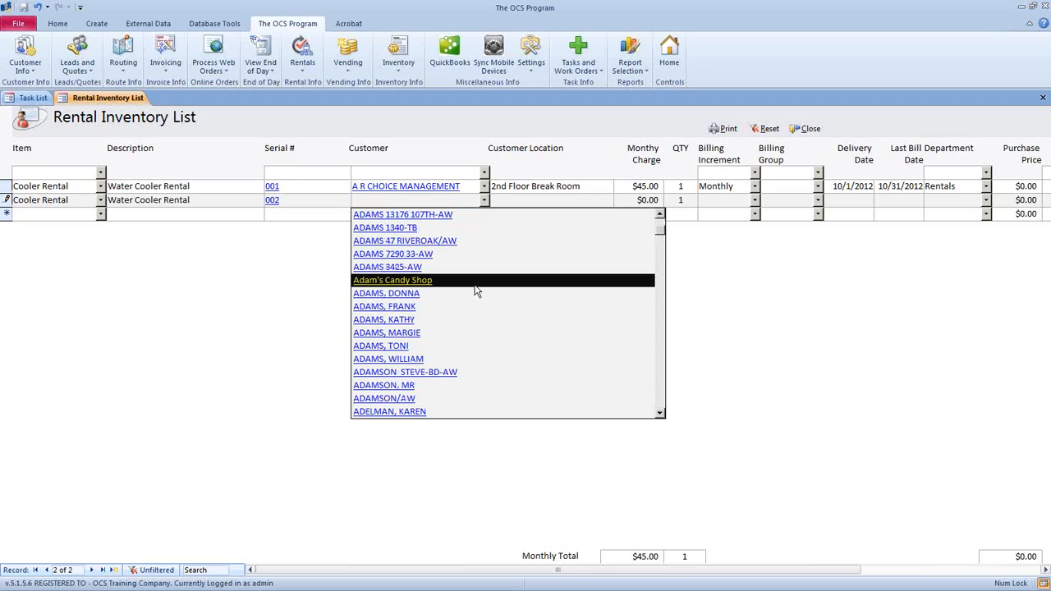
{"action": "left_click", "coordinate": [470, 309]}
{"action": "key", "text": "Tab"}
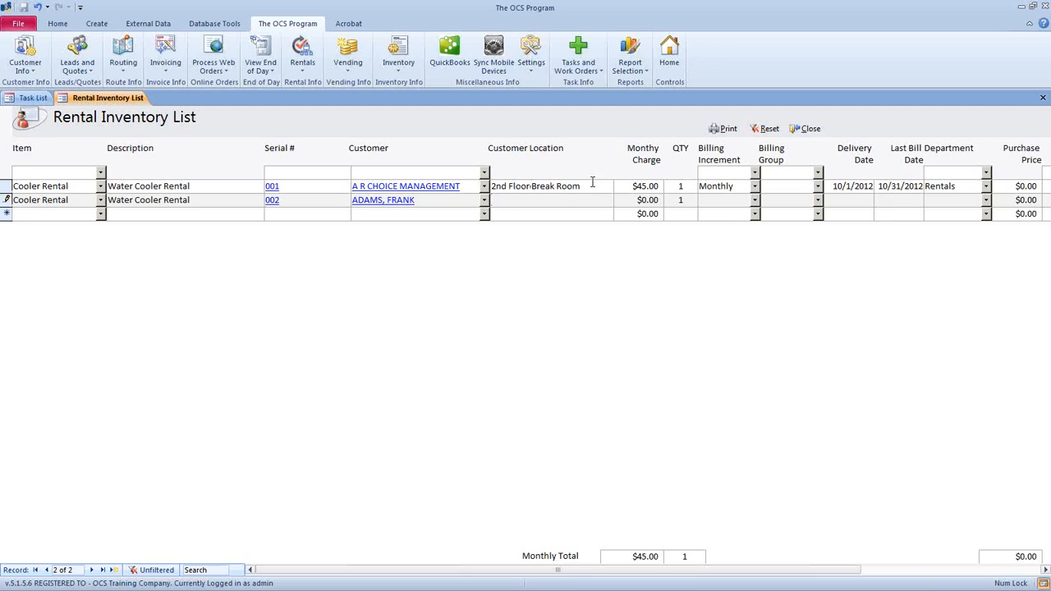
{"action": "type", "text": "Break Room"}
- Set the rental's monthly charge to $150.00 and billing increment to Monthly
{"action": "key", "text": "Tab"}
{"action": "type", "text": "150.00"}
{"action": "left_click", "coordinate": [700, 203]}
{"action": "left_click", "coordinate": [755, 201]}
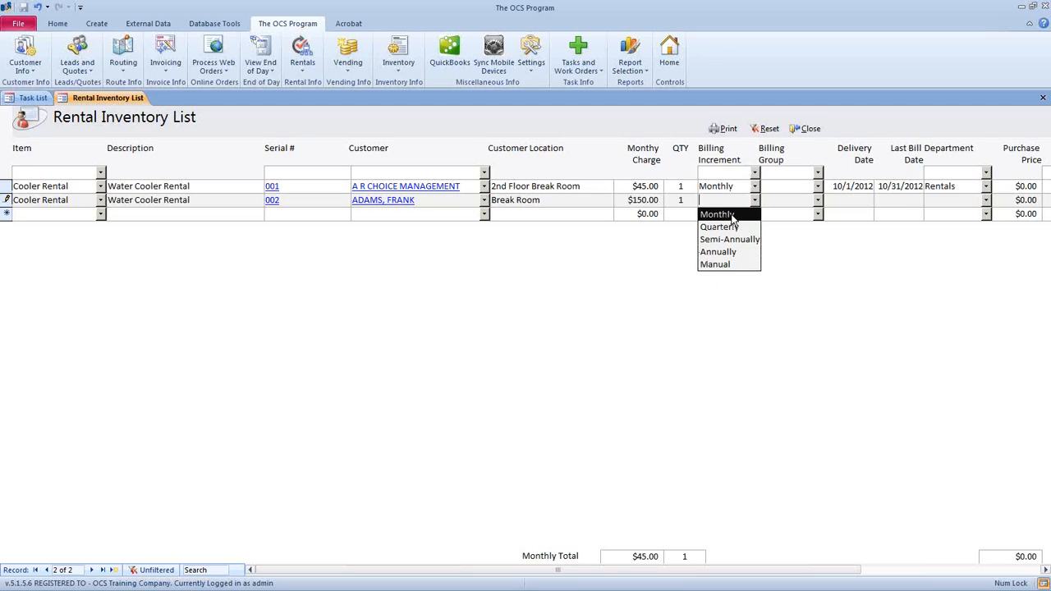
{"action": "left_click", "coordinate": [734, 214]}
{"action": "left_click", "coordinate": [720, 205]}
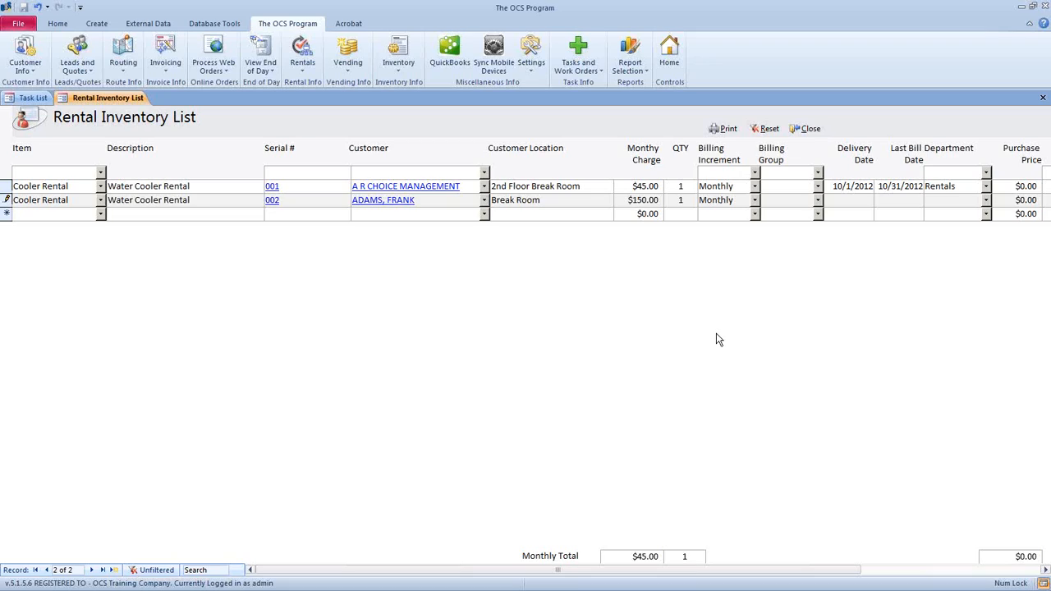
- Save the new rental, then define Monthly and Quarterly rental billing groups and close the window
{"action": "left_click", "coordinate": [778, 186]}
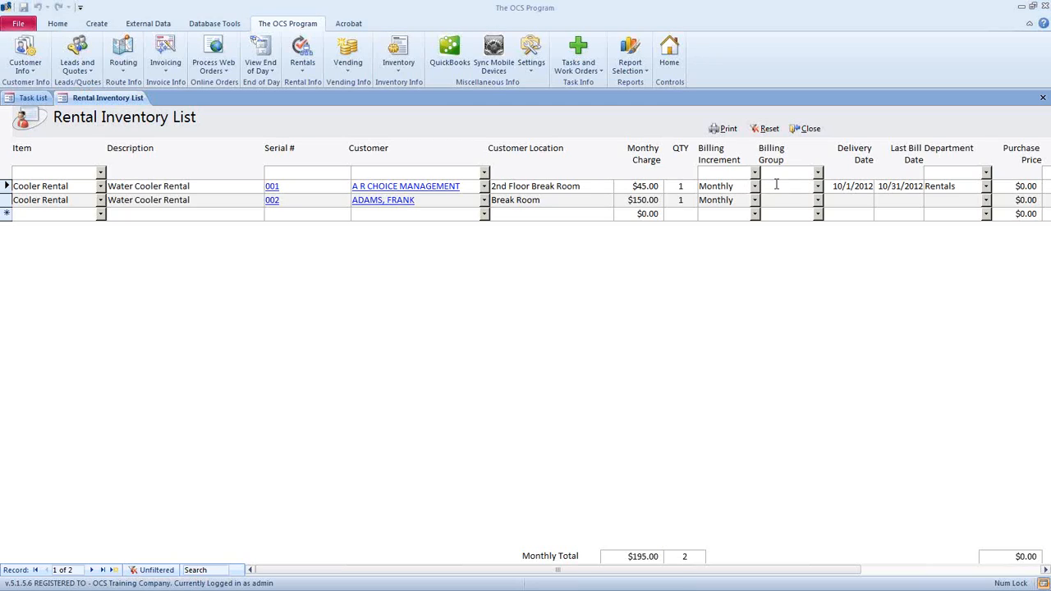
{"action": "left_click_drag", "start_coordinate": [1050, 41], "coordinate": [592, 76]}
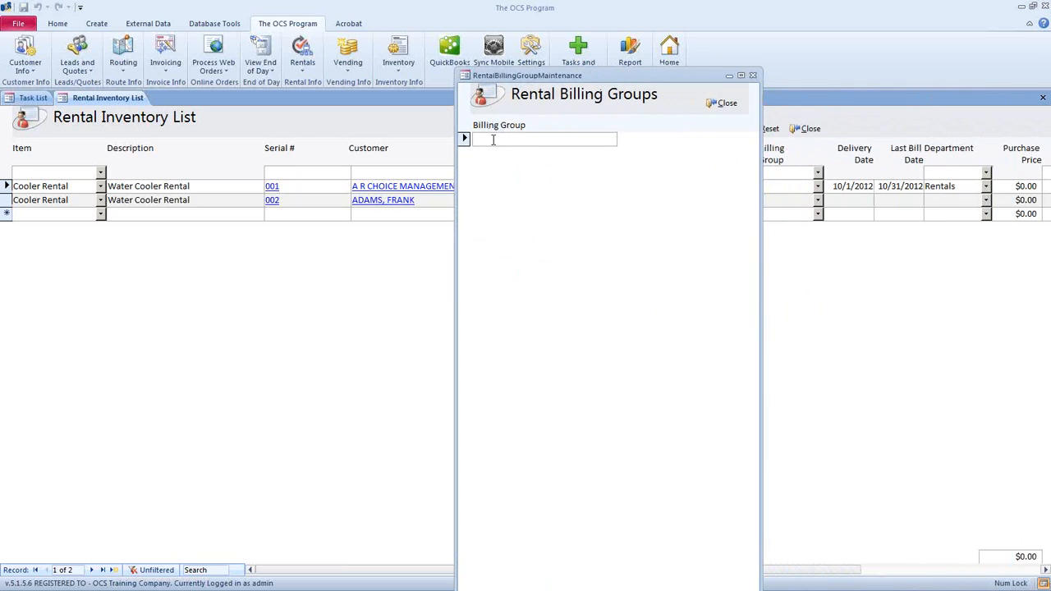
{"action": "type", "text": "Monthly"}
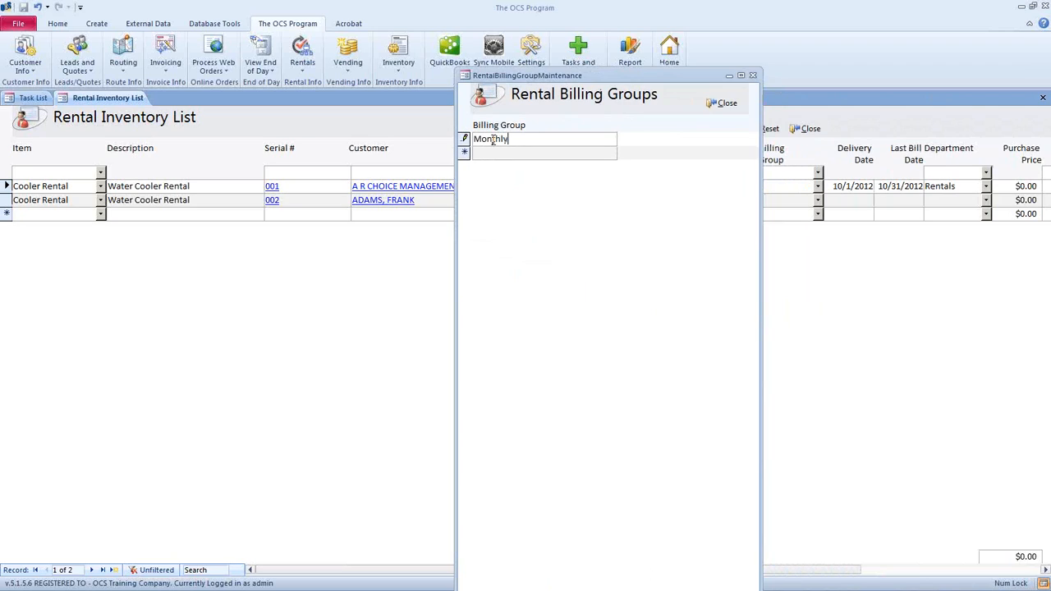
{"action": "key", "text": "Return"}
{"action": "type", "text": "Quarterly"}
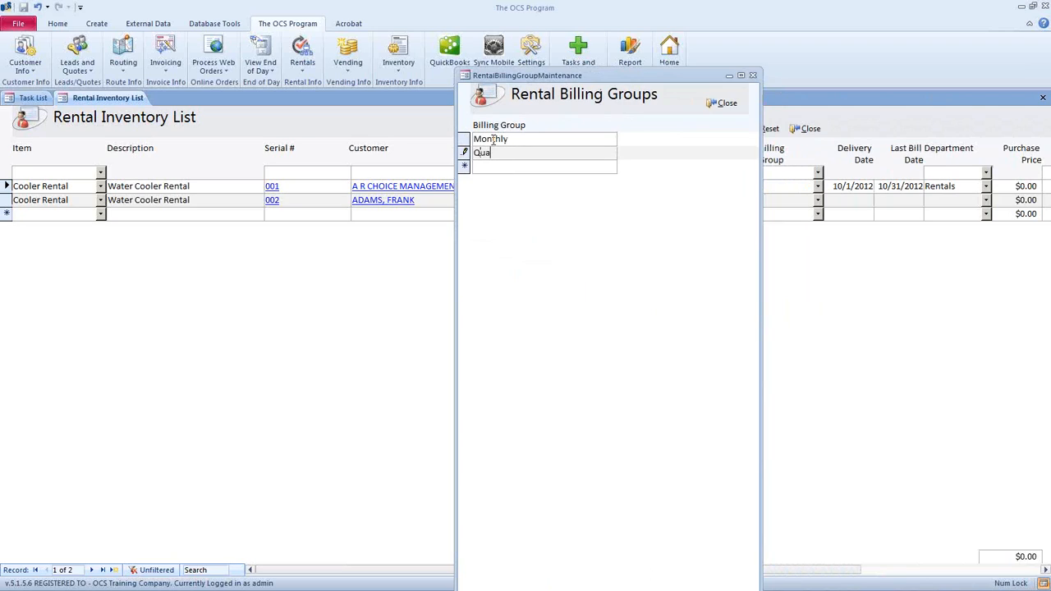
{"action": "left_click", "coordinate": [503, 167]}
{"action": "left_click", "coordinate": [727, 105]}
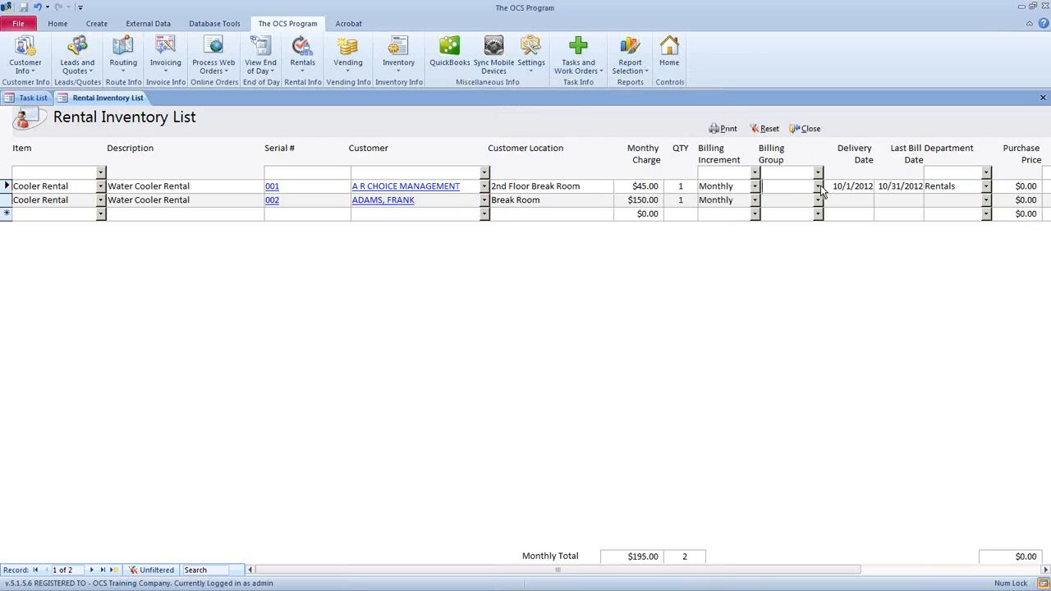
- Set the billing group of both cooler rentals to Monthly
{"action": "left_click", "coordinate": [817, 191]}
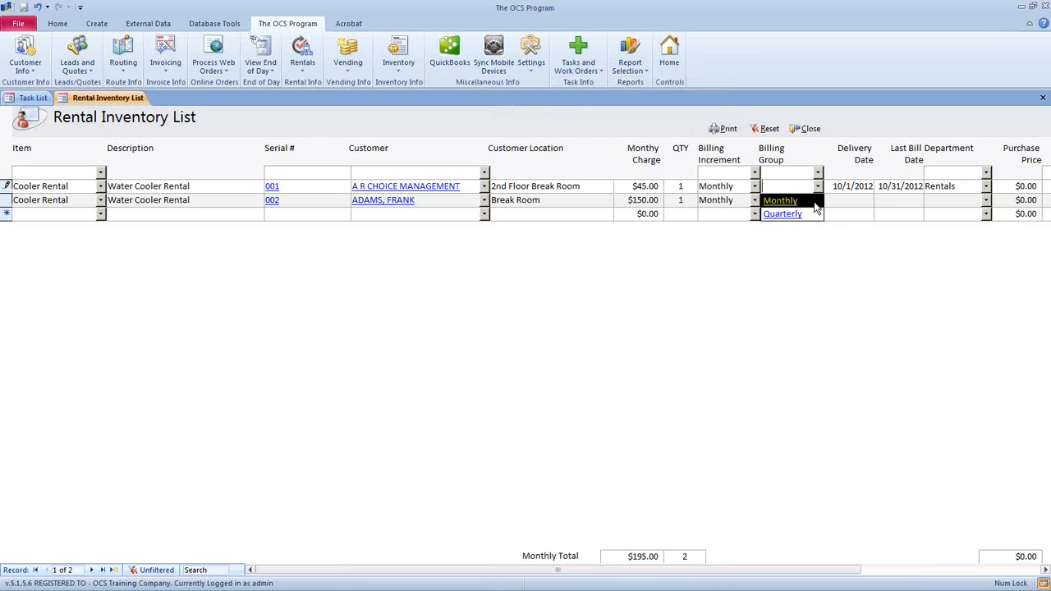
{"action": "left_click", "coordinate": [815, 207]}
{"action": "left_click", "coordinate": [817, 199]}
{"action": "left_click", "coordinate": [817, 213]}
- Give the second rental a delivery date of November 30, 2012
{"action": "left_click", "coordinate": [840, 199]}
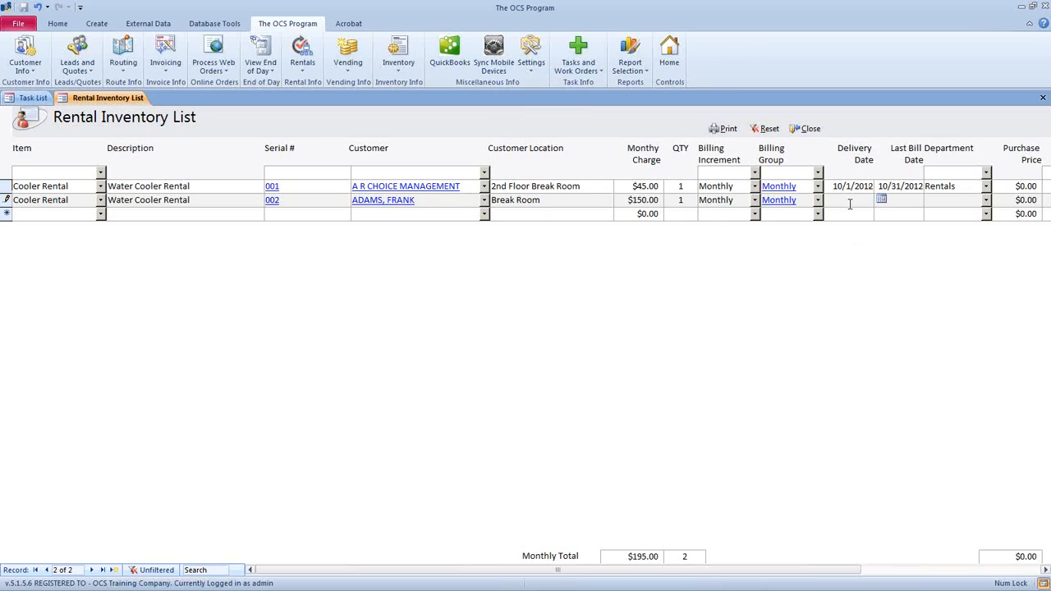
{"action": "left_click", "coordinate": [880, 199]}
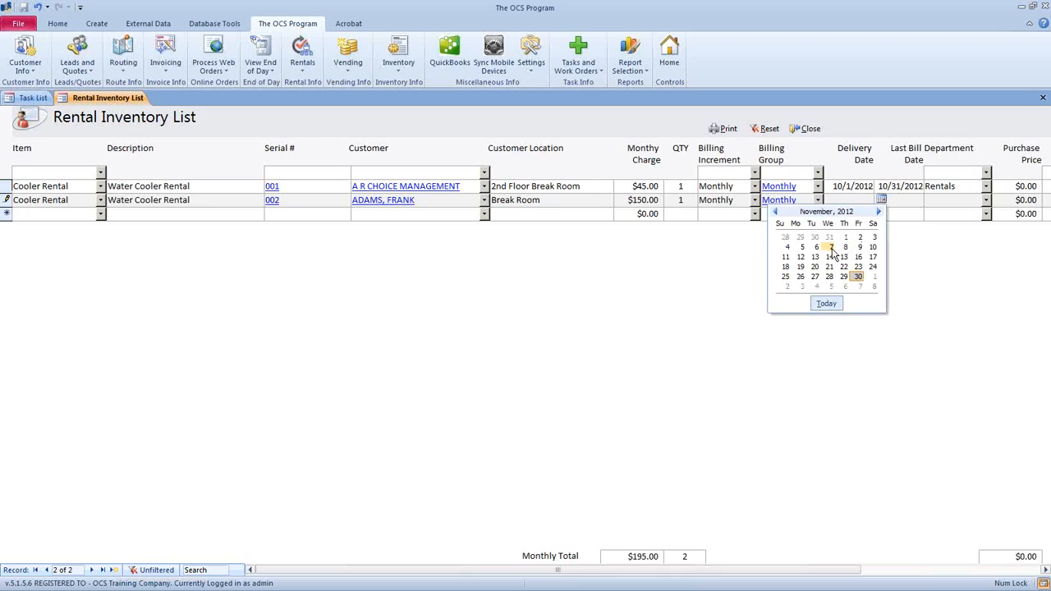
{"action": "left_click", "coordinate": [773, 212]}
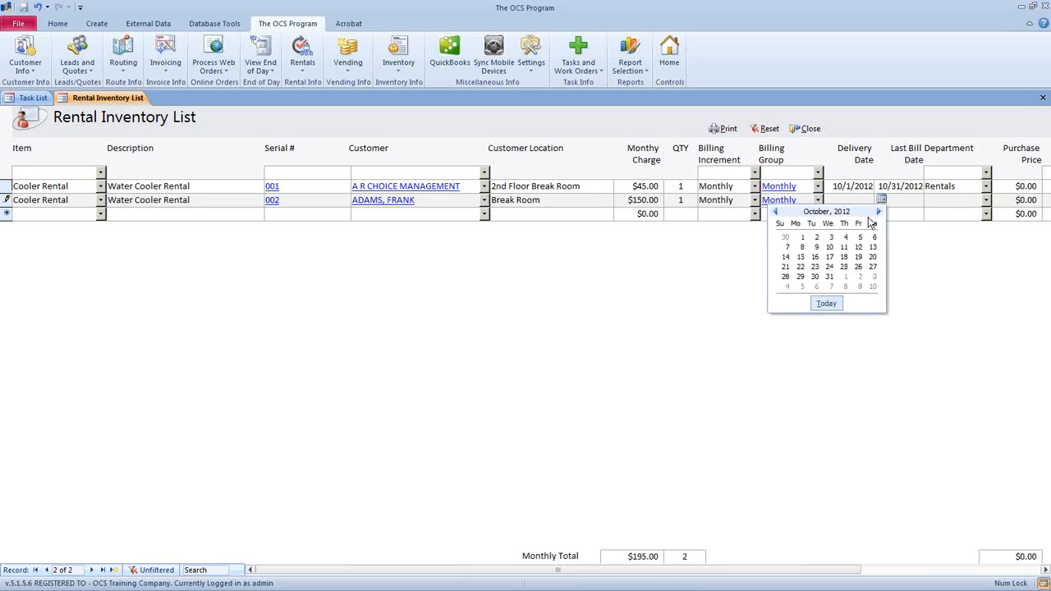
{"action": "left_click", "coordinate": [879, 212]}
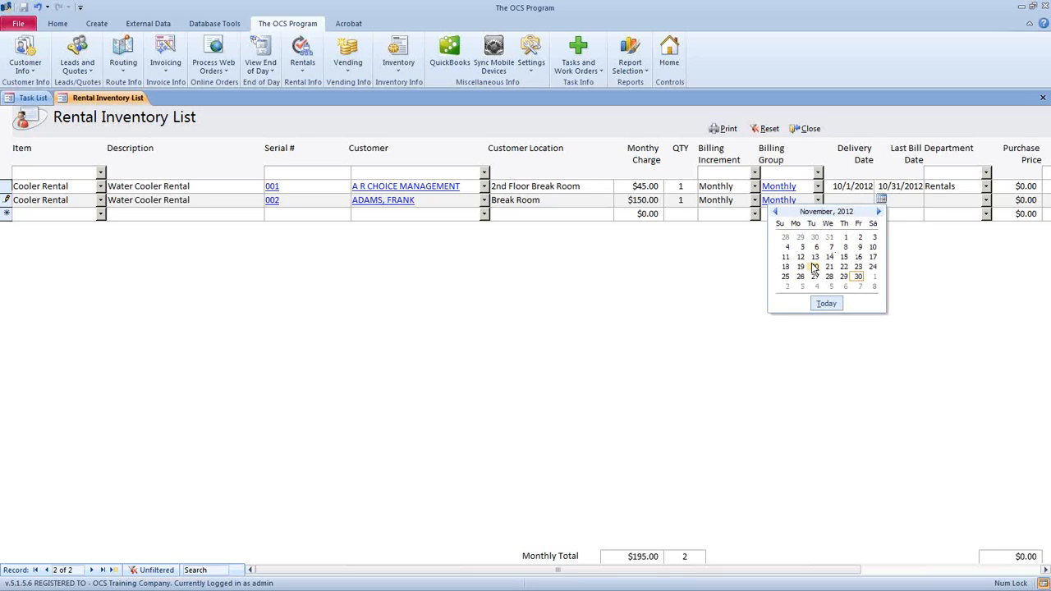
{"action": "left_click", "coordinate": [857, 277]}
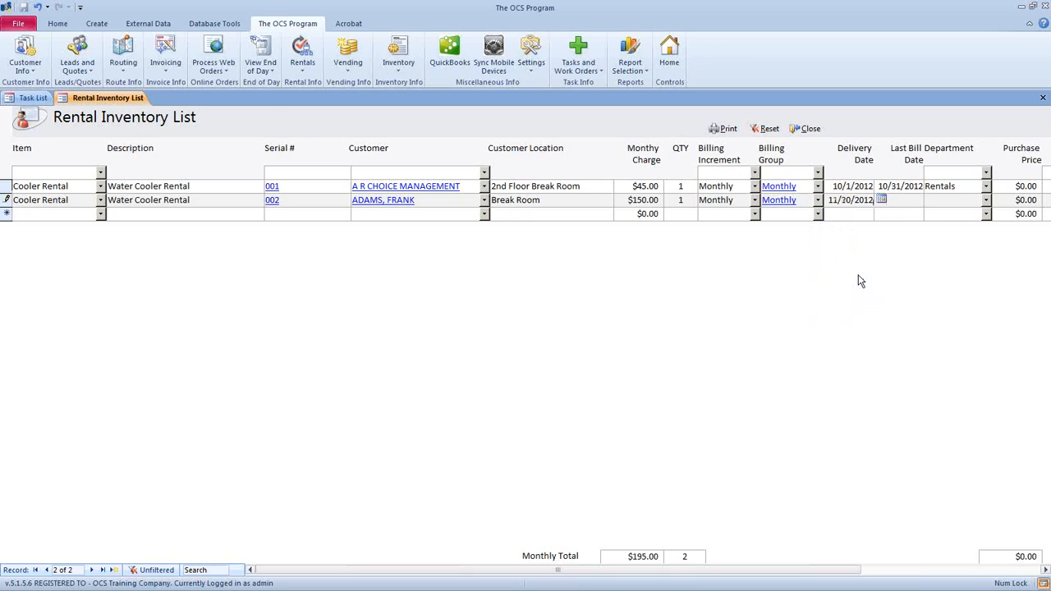
- Set the second rental's last bill date to 11/30/2012
{"action": "left_click", "coordinate": [884, 200]}
{"action": "left_click", "coordinate": [931, 200]}
{"action": "left_click", "coordinate": [908, 277]}
{"action": "left_click", "coordinate": [859, 197]}
{"action": "left_click", "coordinate": [703, 214]}
- Open serial 002's item detail and add a 'Color:' line under bill, with a new line below
{"action": "left_click_drag", "start_coordinate": [281, 201], "coordinate": [246, 202]}
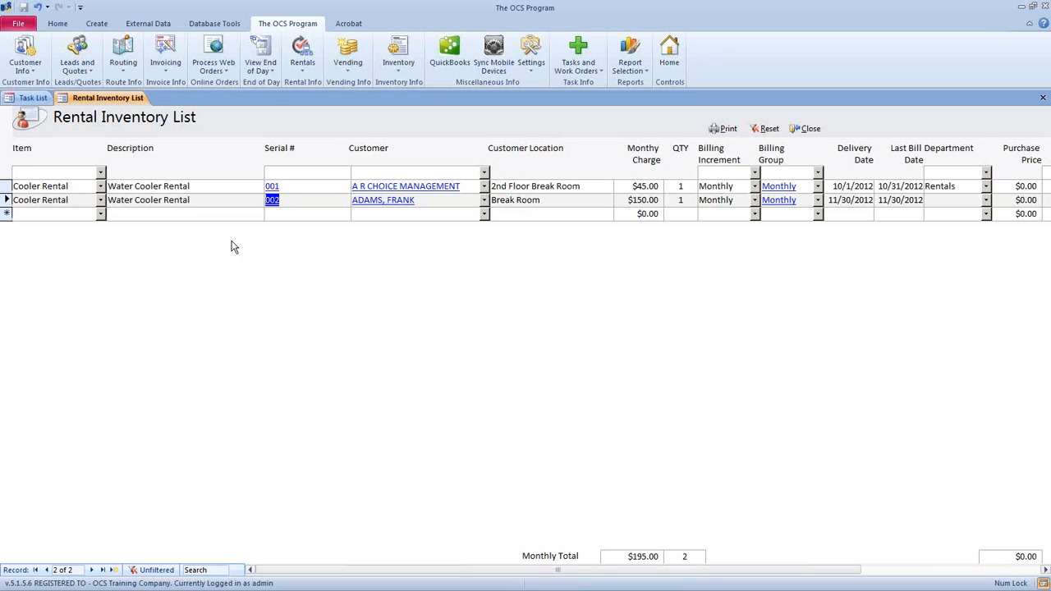
{"action": "double_click", "coordinate": [279, 201]}
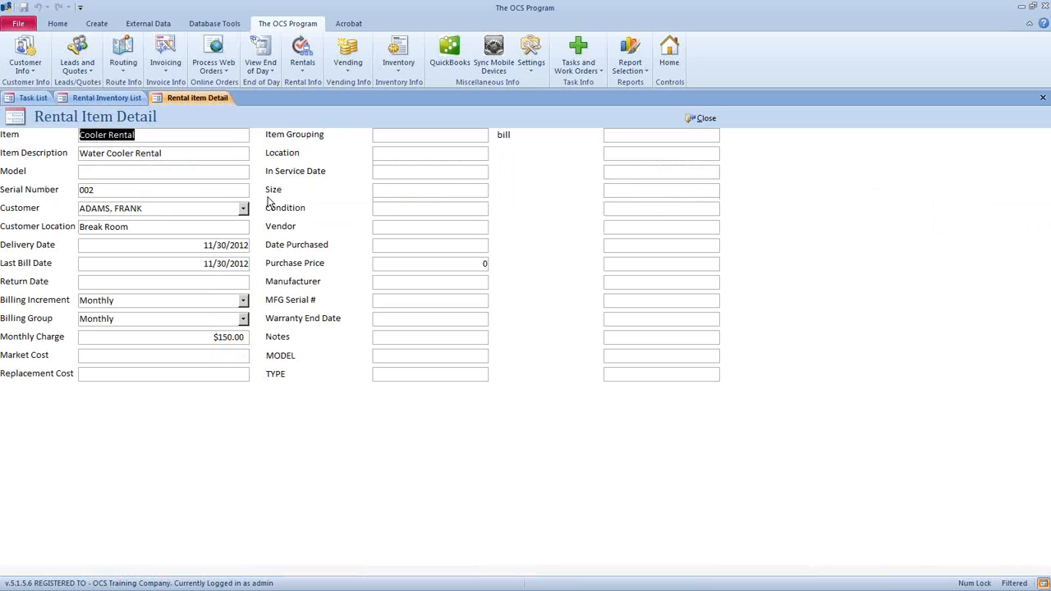
{"action": "left_click", "coordinate": [238, 359]}
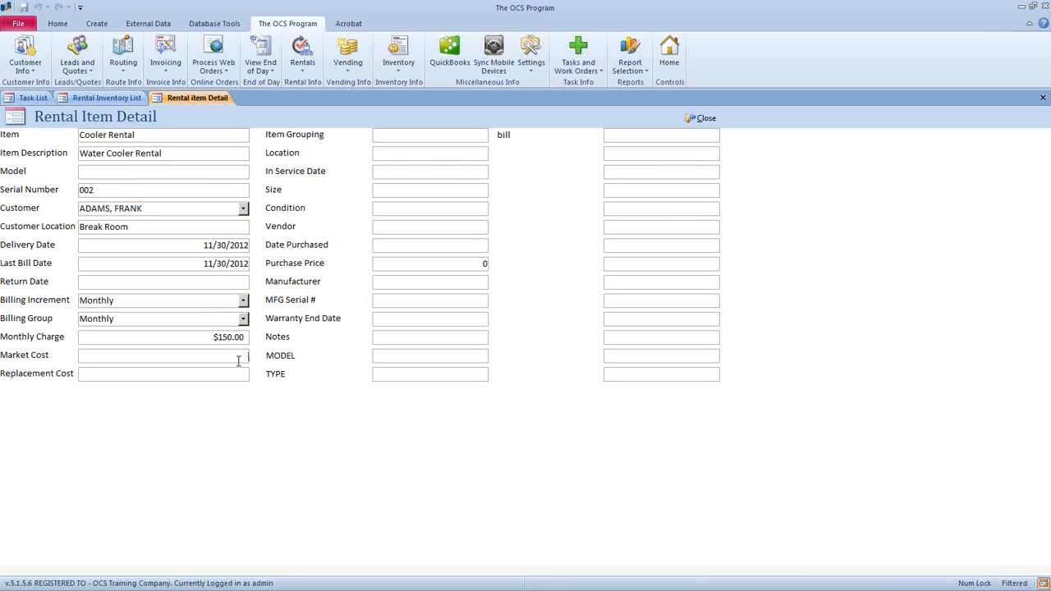
{"action": "left_click", "coordinate": [422, 283]}
{"action": "left_click", "coordinate": [519, 154]}
{"action": "type", "text": "Color:"}
{"action": "key", "text": "Return"}
- Close the item detail, inspect the first rental's TYPE and bill cells, then close the inventory list
{"action": "left_click", "coordinate": [697, 119]}
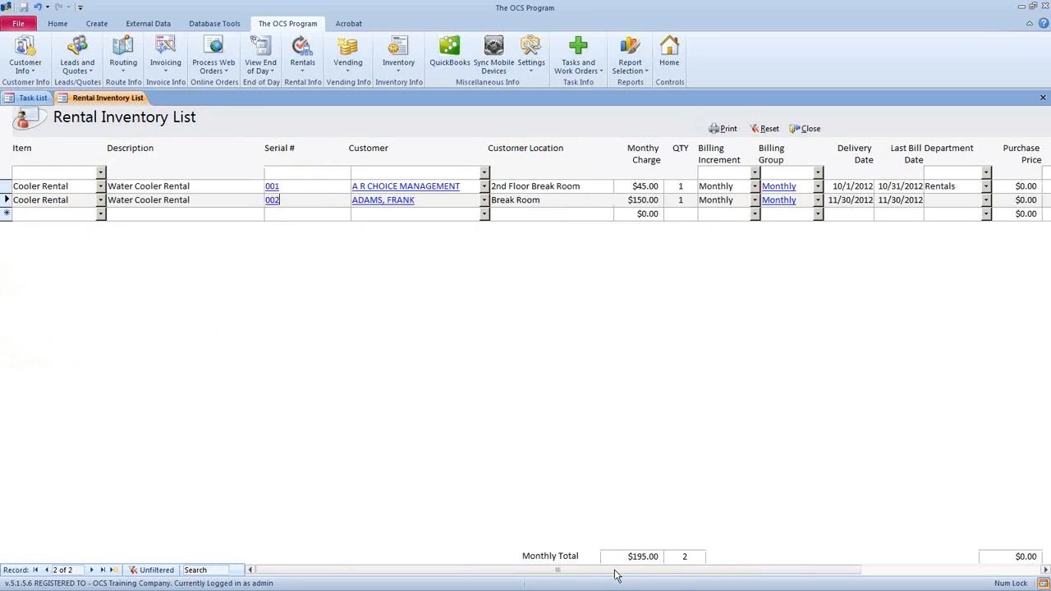
{"action": "left_click_drag", "start_coordinate": [616, 570], "coordinate": [809, 568]}
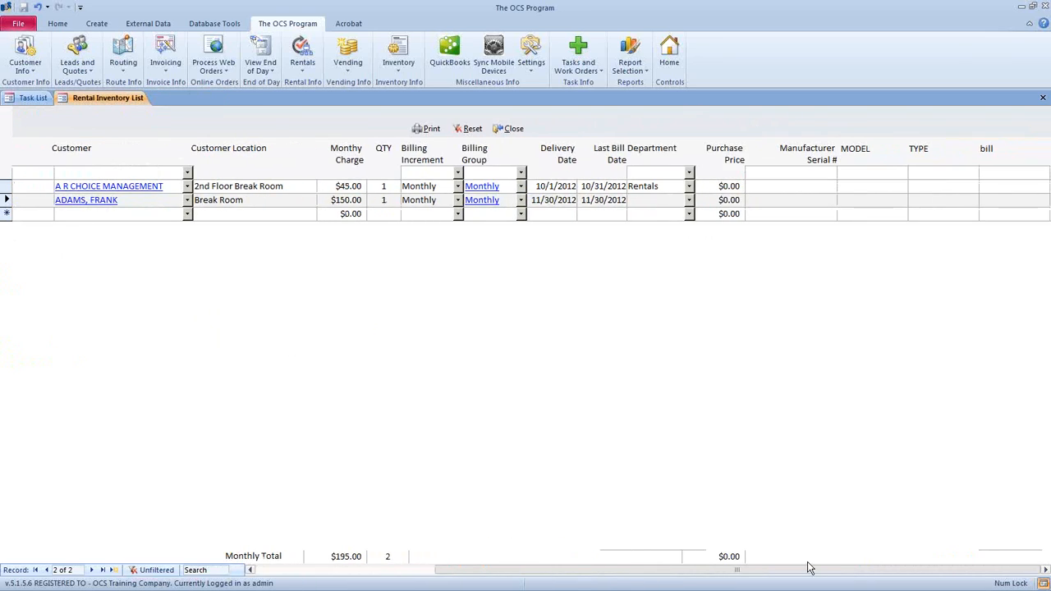
{"action": "left_click", "coordinate": [815, 184]}
{"action": "left_click", "coordinate": [926, 185]}
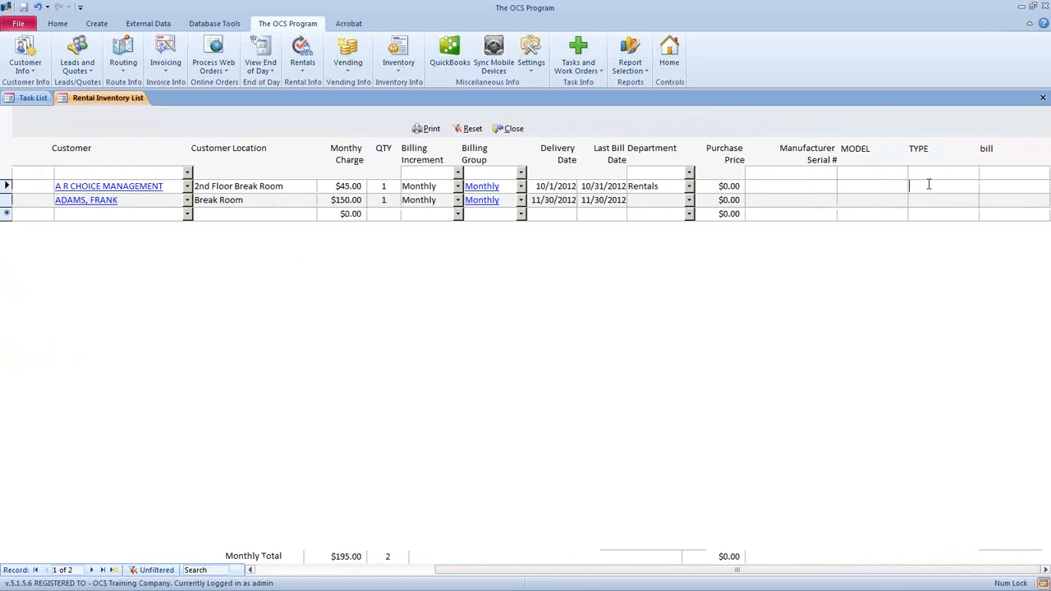
{"action": "left_click", "coordinate": [993, 184]}
{"action": "left_click", "coordinate": [939, 187]}
{"action": "left_click_drag", "start_coordinate": [738, 569], "coordinate": [556, 569]}
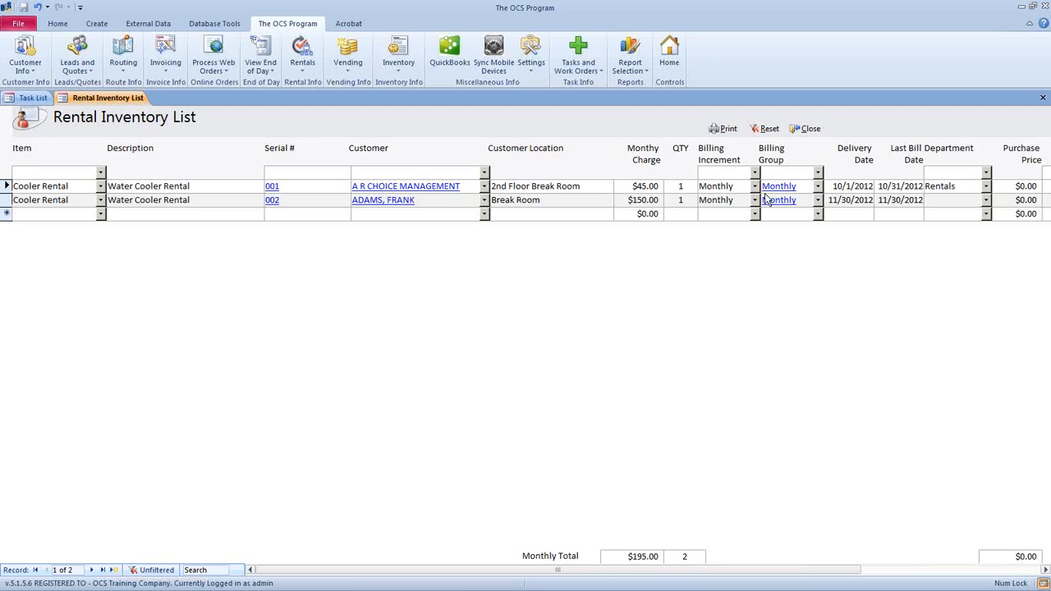
{"action": "left_click", "coordinate": [806, 133]}
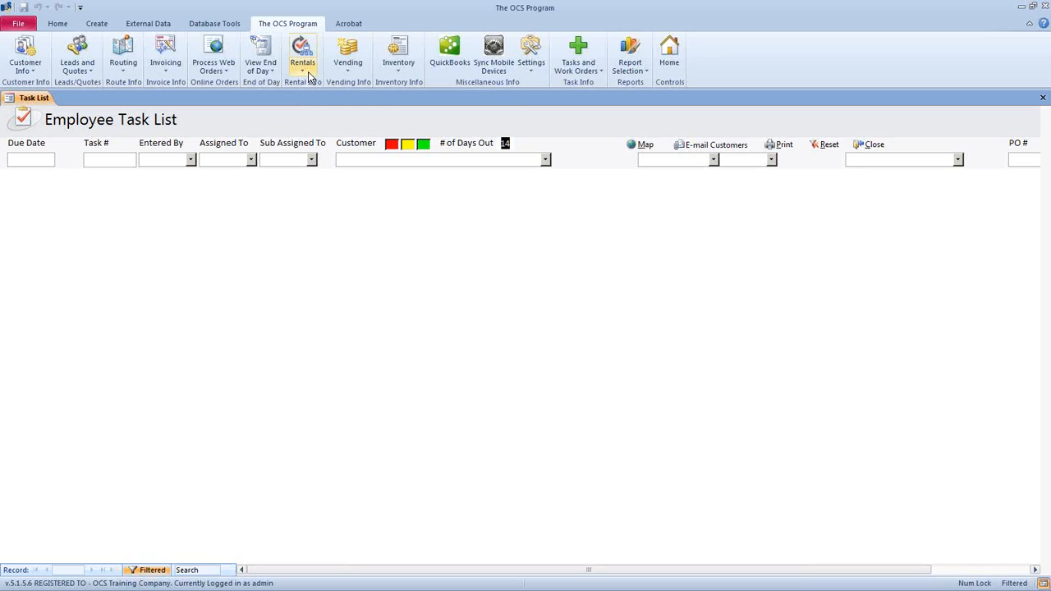
- Run Rental Billing pre-billing for the Monthly group with end date 11/30/2012, confirming creation
{"action": "left_click", "coordinate": [308, 73]}
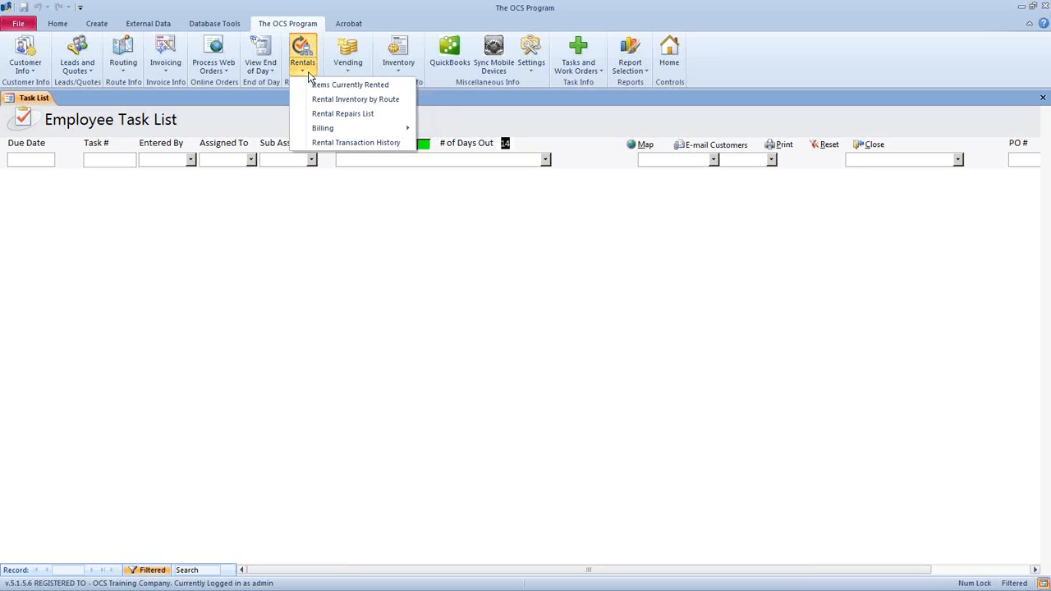
{"action": "mouse_move", "coordinate": [391, 134]}
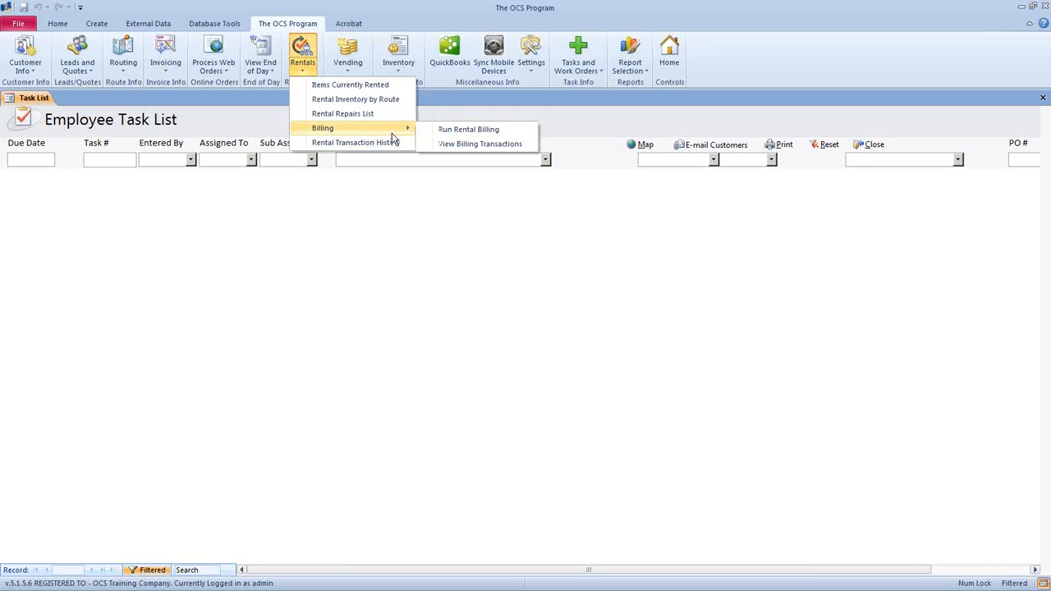
{"action": "left_click", "coordinate": [522, 135]}
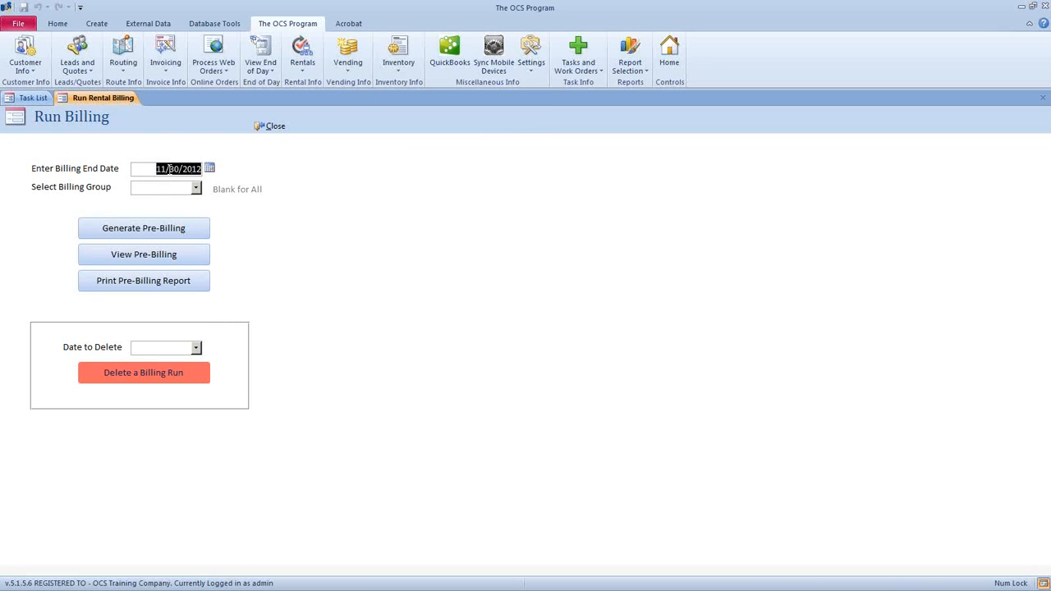
{"action": "left_click", "coordinate": [210, 169]}
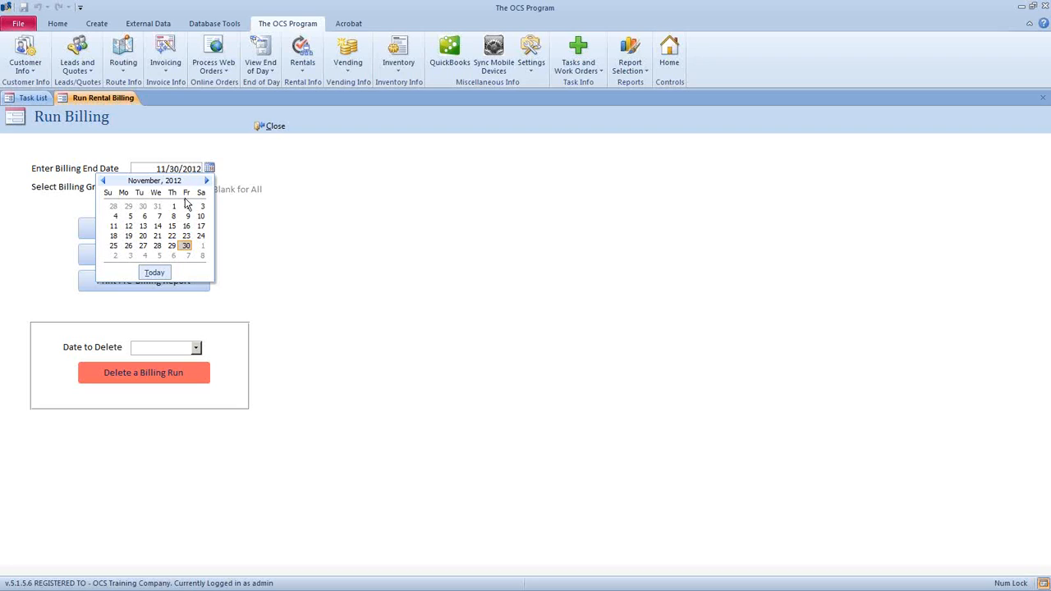
{"action": "left_click", "coordinate": [188, 246]}
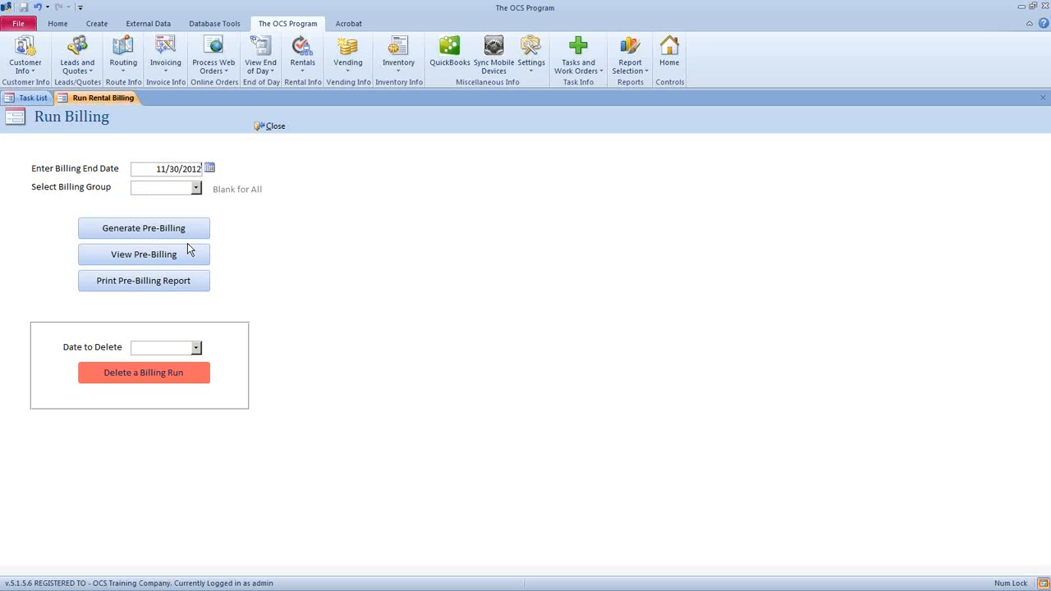
{"action": "left_click", "coordinate": [196, 188]}
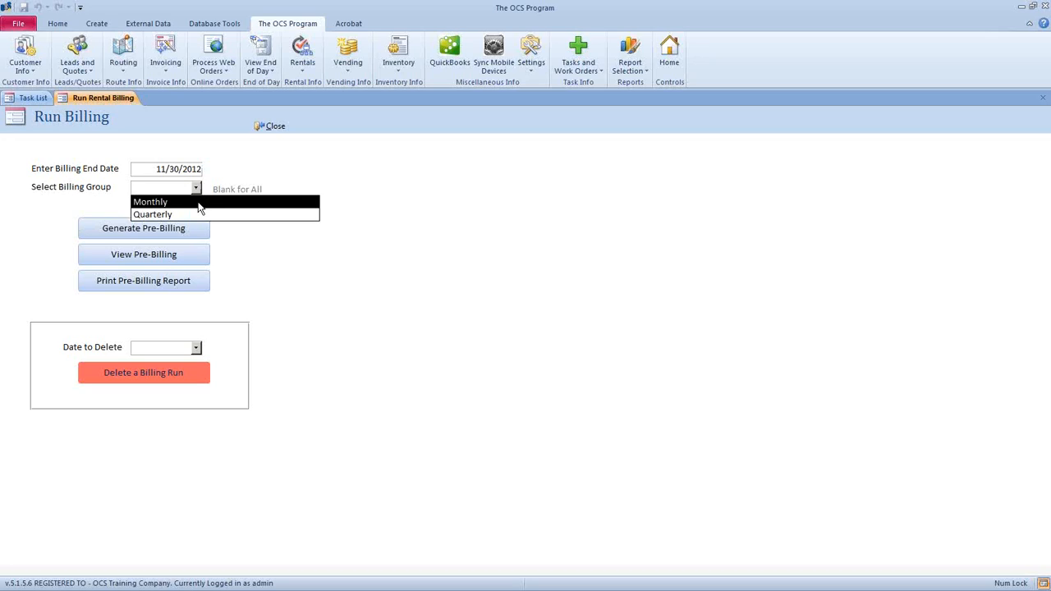
{"action": "left_click", "coordinate": [167, 202]}
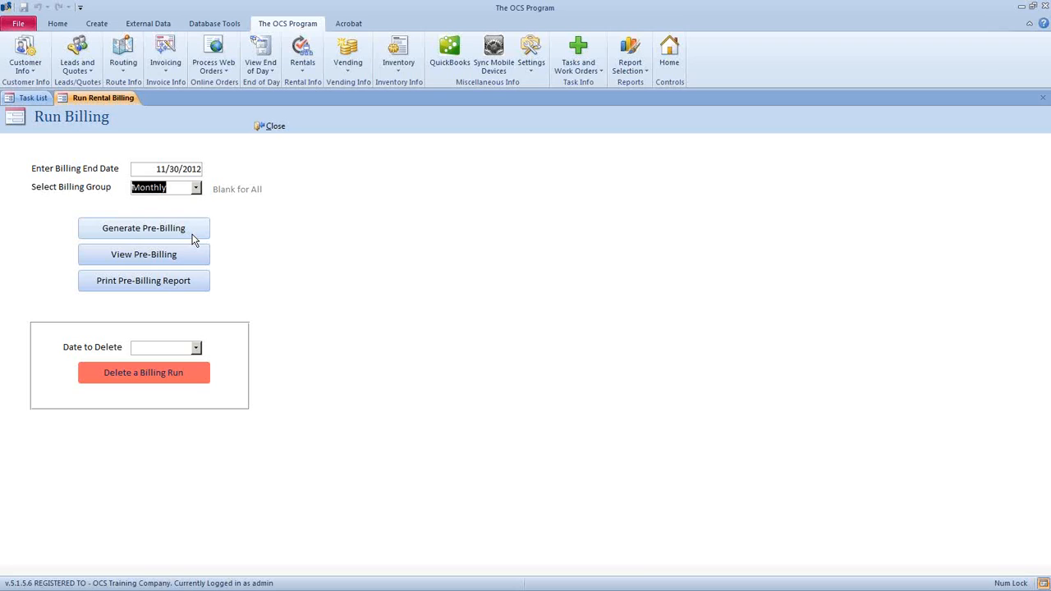
{"action": "left_click", "coordinate": [193, 238]}
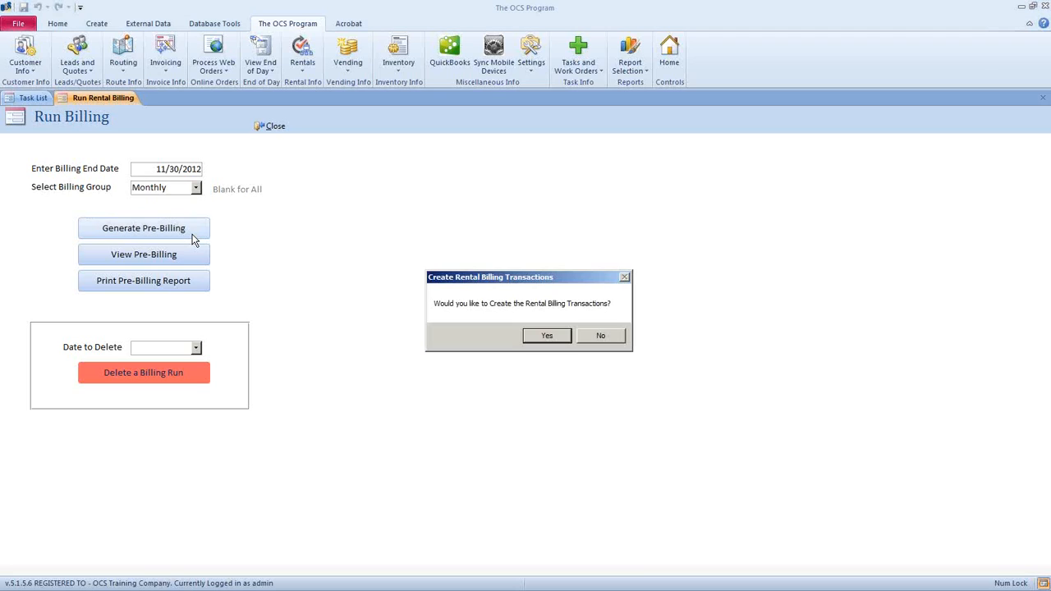
{"action": "left_click", "coordinate": [548, 335]}
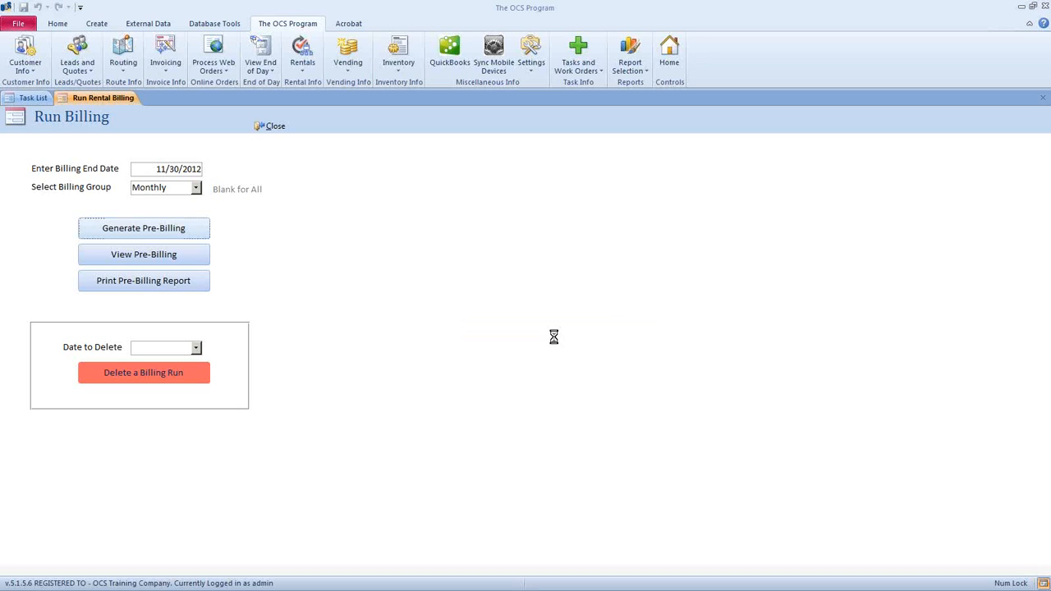
{"action": "left_click", "coordinate": [554, 341]}
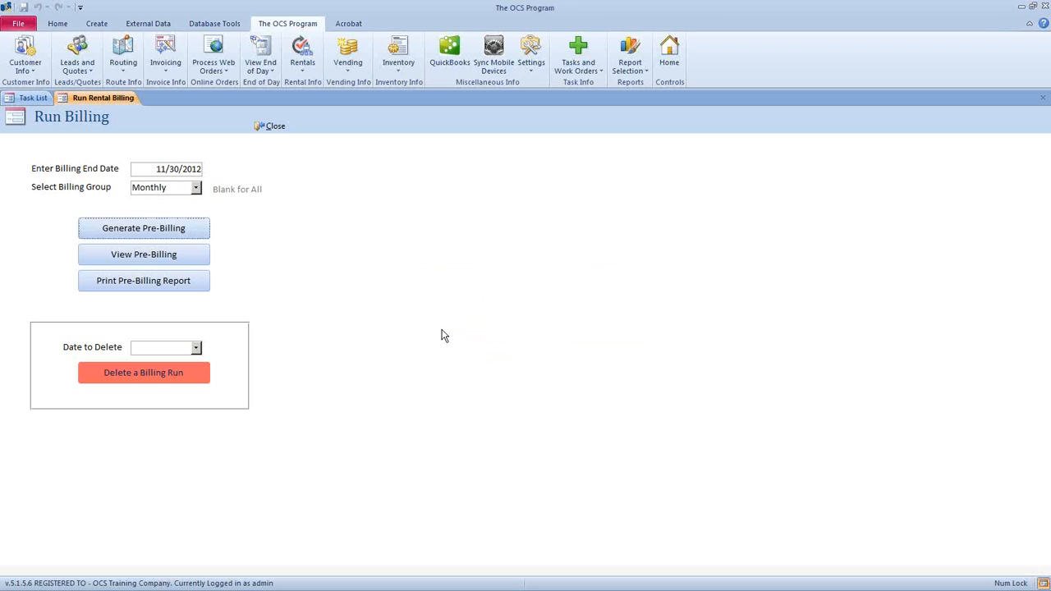
- Open the pre-billing batch and inspect invoice RENT3099 and its monthly charge
{"action": "left_click", "coordinate": [190, 261]}
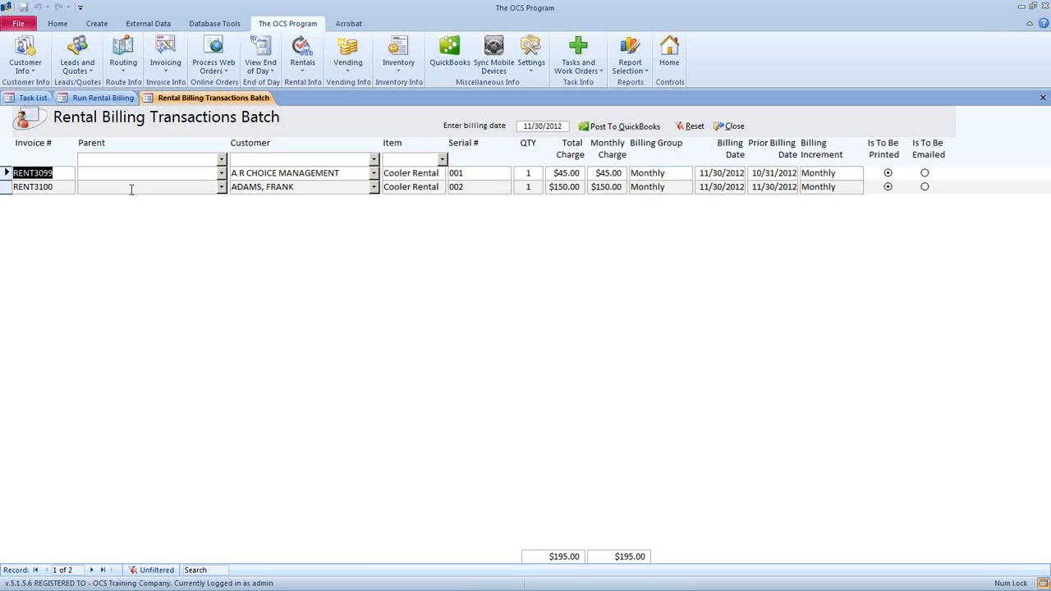
{"action": "left_click_drag", "start_coordinate": [59, 174], "coordinate": [5, 188]}
{"action": "left_click", "coordinate": [274, 175]}
{"action": "double_click", "coordinate": [574, 173]}
{"action": "key", "text": "Tab"}
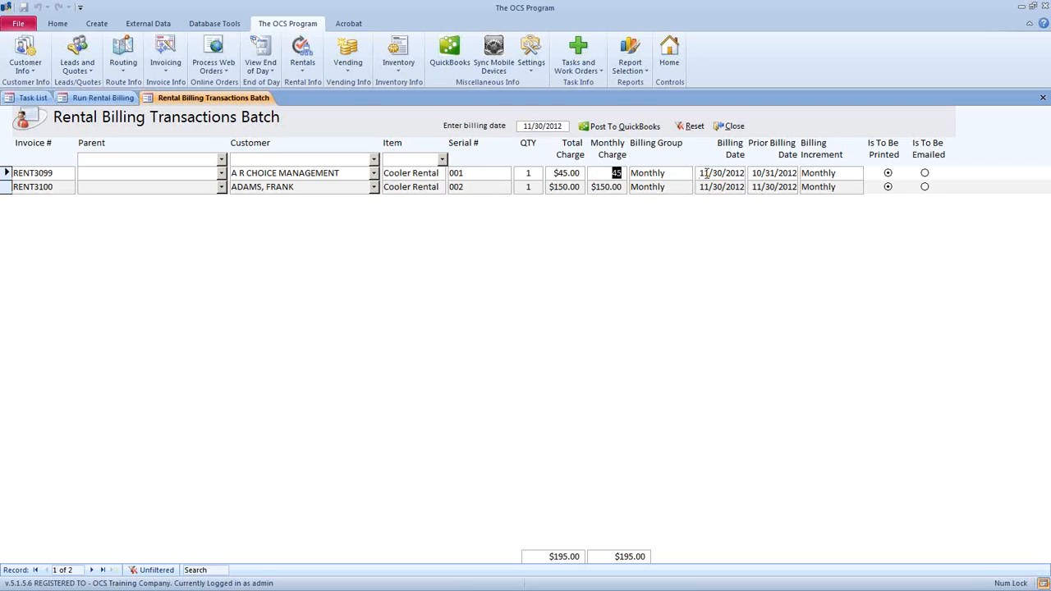
{"action": "left_click", "coordinate": [735, 175]}
- Check the batch billing date stays 11/30/2012
{"action": "left_click", "coordinate": [565, 126]}
{"action": "left_click", "coordinate": [577, 126]}
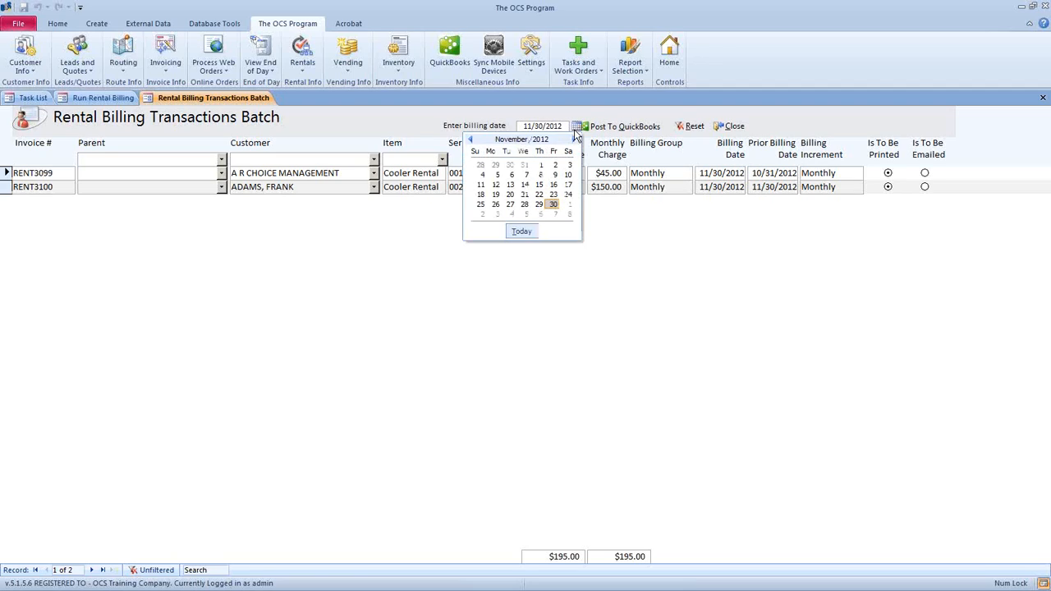
{"action": "left_click", "coordinate": [553, 207]}
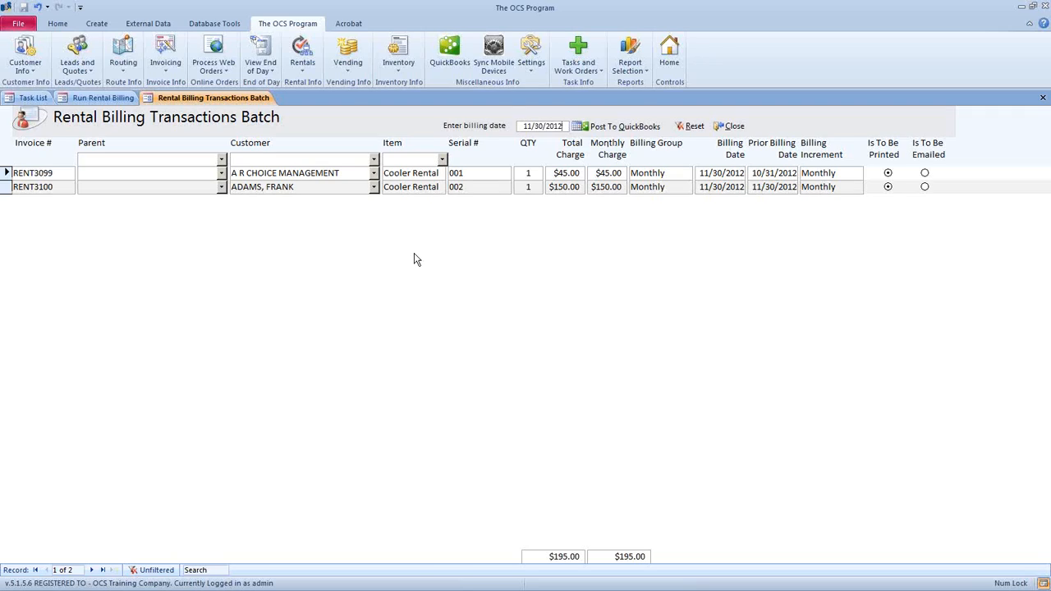
{"action": "left_click", "coordinate": [736, 130]}
- Close the batch and delete the 11/30/2012 billing run, acknowledging the Batch Deleted message
{"action": "left_click", "coordinate": [733, 128]}
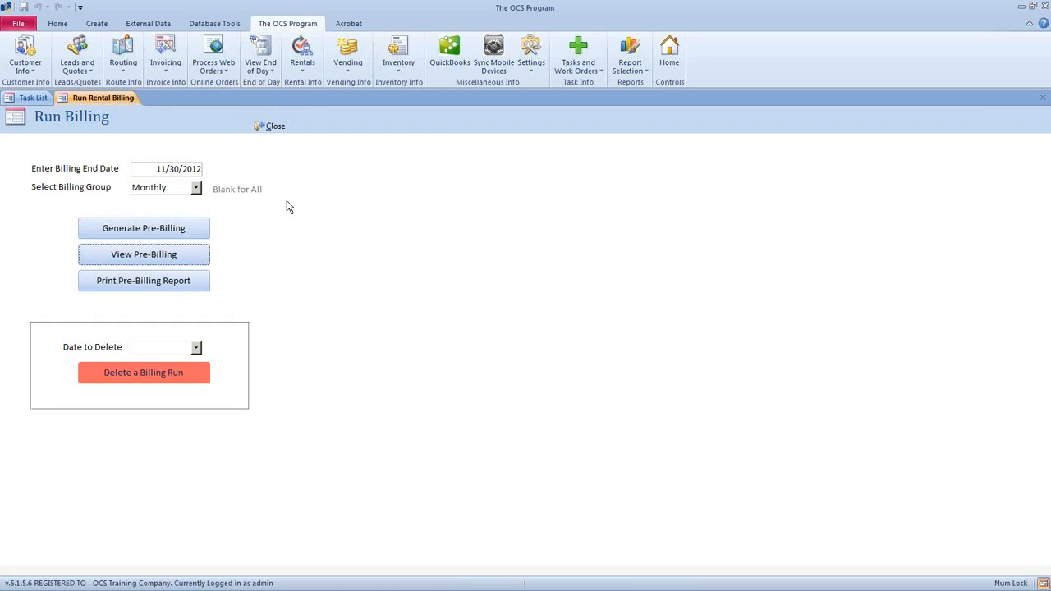
{"action": "left_click", "coordinate": [196, 348]}
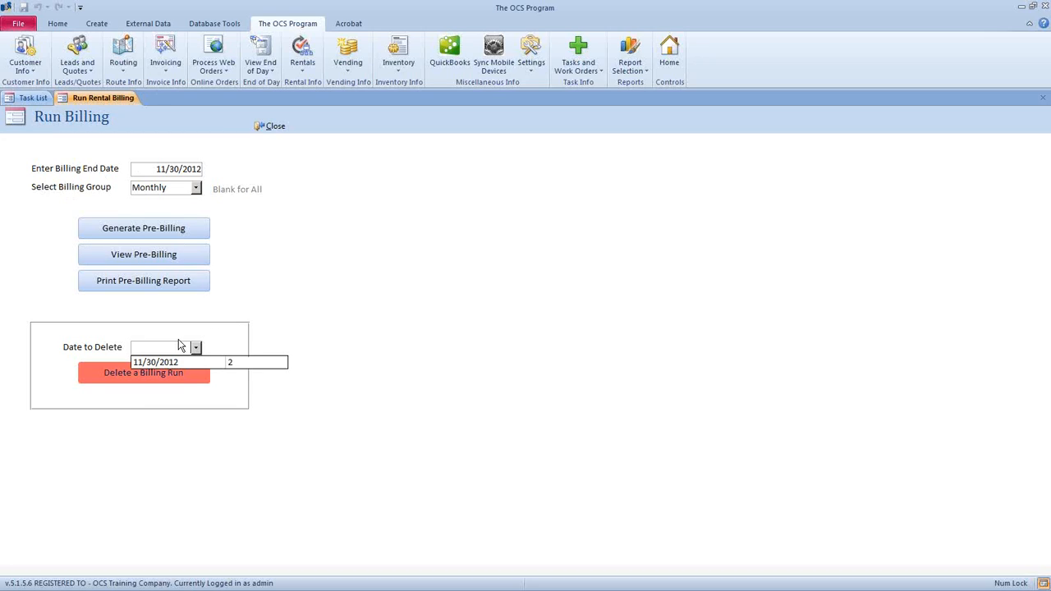
{"action": "left_click", "coordinate": [145, 364]}
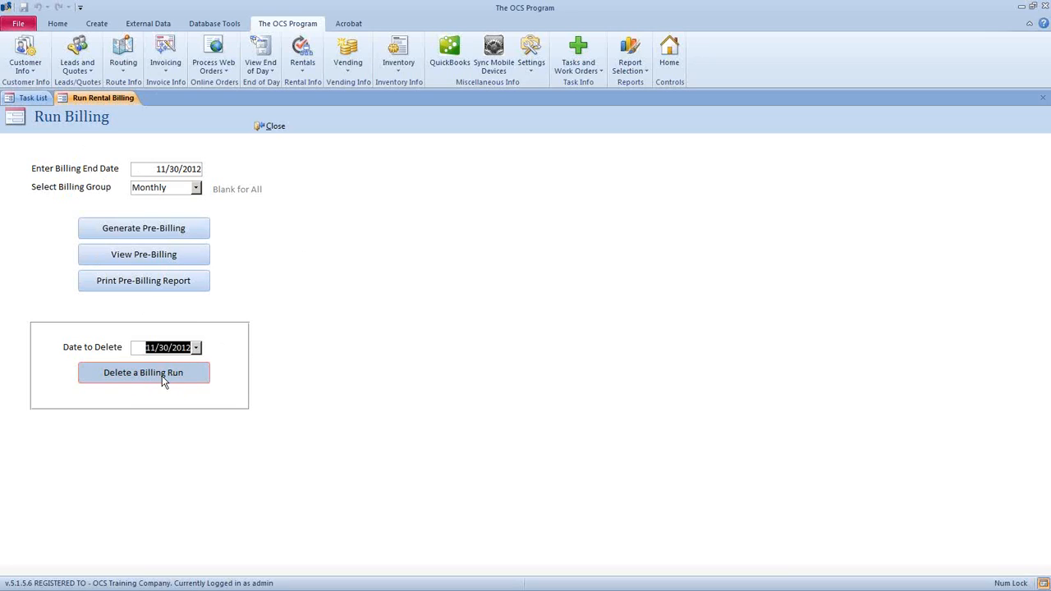
{"action": "left_click", "coordinate": [161, 378]}
{"action": "left_click", "coordinate": [534, 336]}
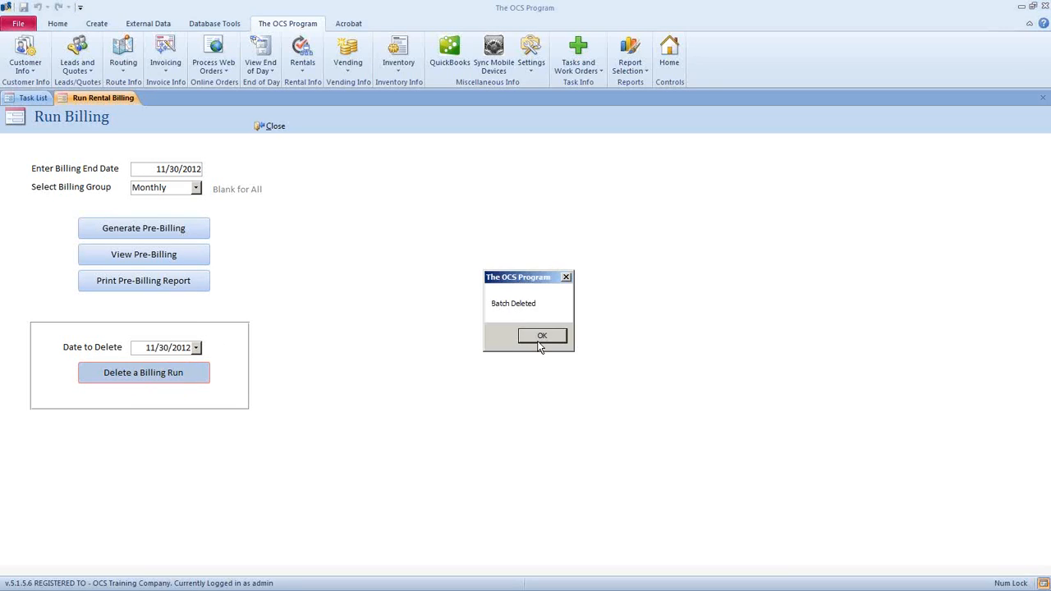
{"action": "left_click", "coordinate": [540, 344]}
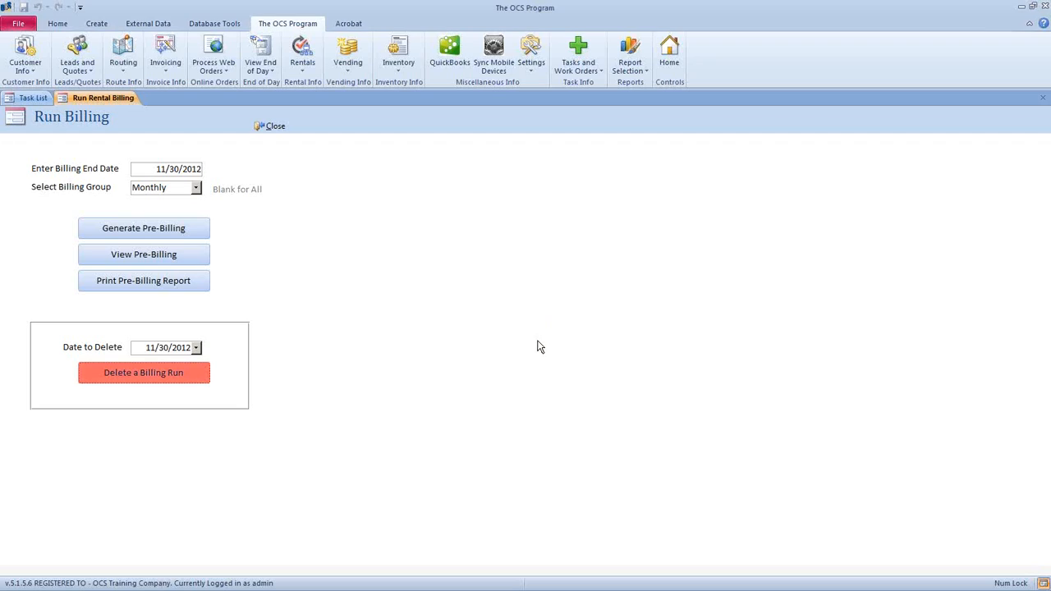
{"action": "left_click", "coordinate": [299, 72]}
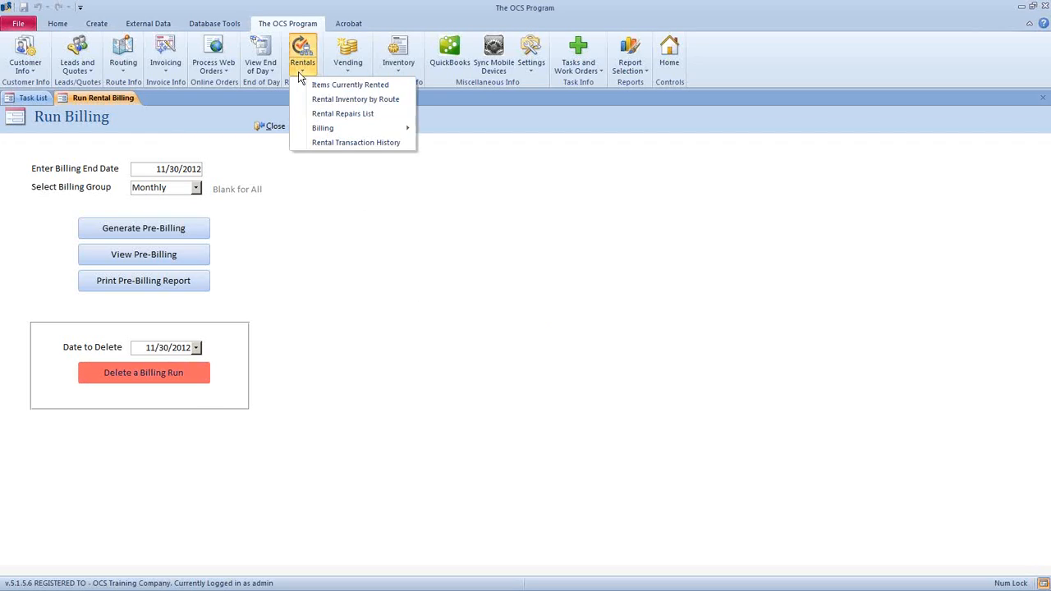
- Review the currently rented items, then close the rental inventory list and run billing form
{"action": "left_click", "coordinate": [344, 89]}
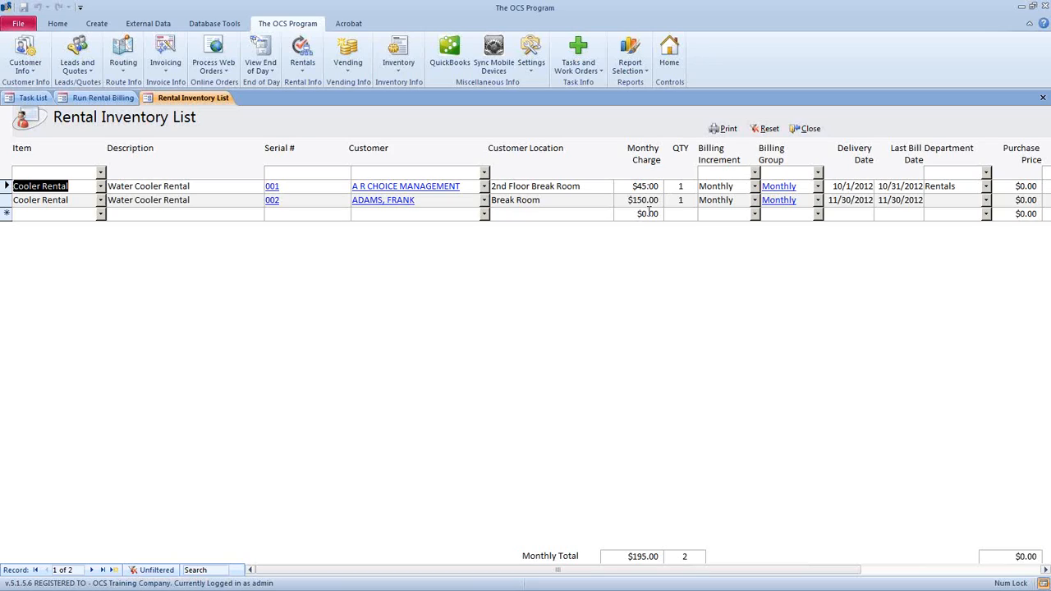
{"action": "left_click", "coordinate": [804, 130]}
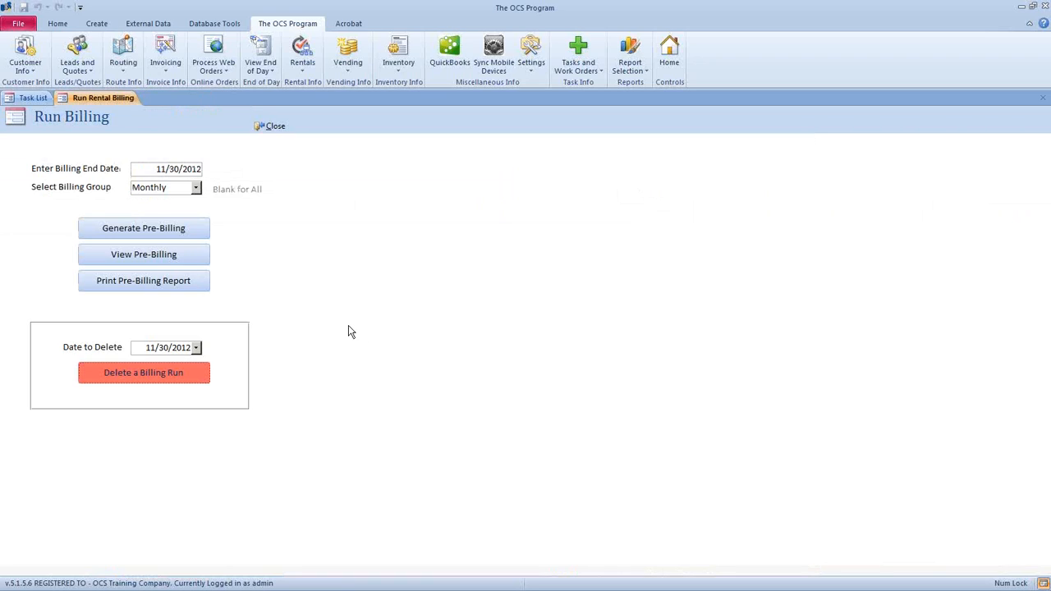
{"action": "left_click", "coordinate": [279, 129]}
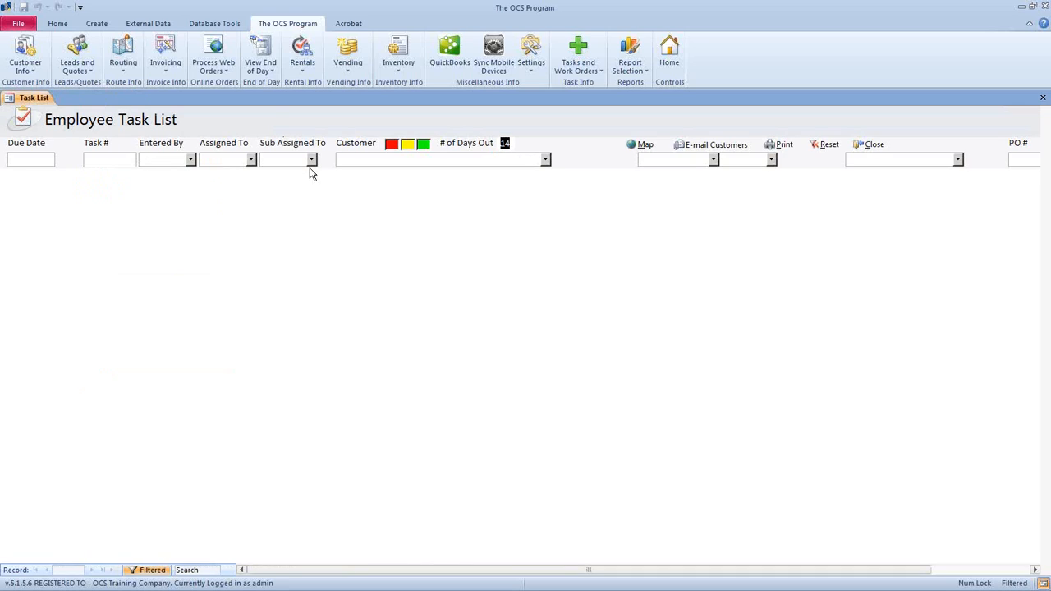
- Reopen the Rental Inventory List and select the second row's customer name
{"action": "left_click", "coordinate": [14, 70]}
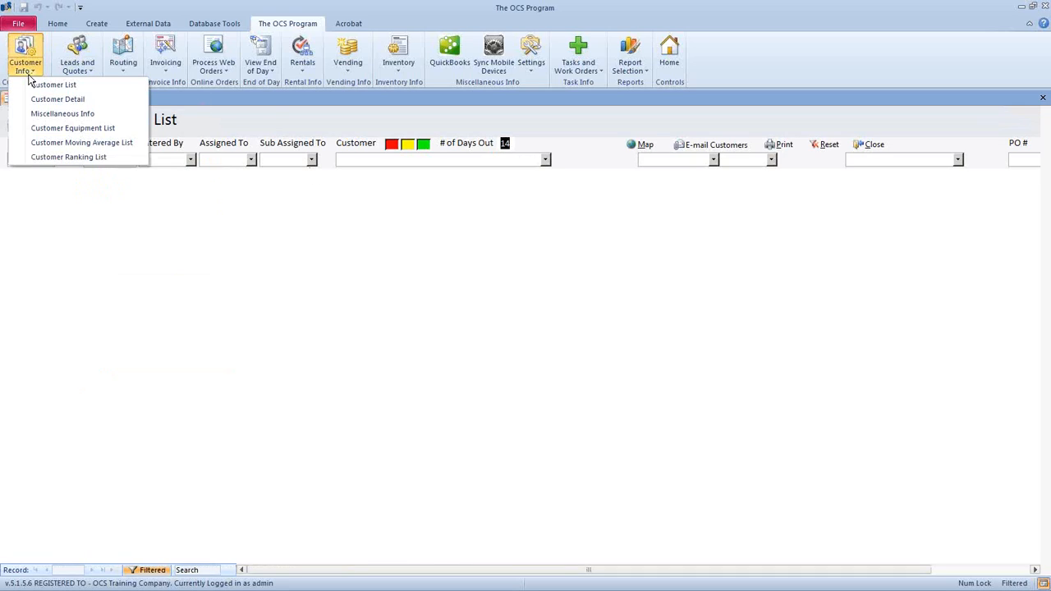
{"action": "left_click", "coordinate": [302, 64]}
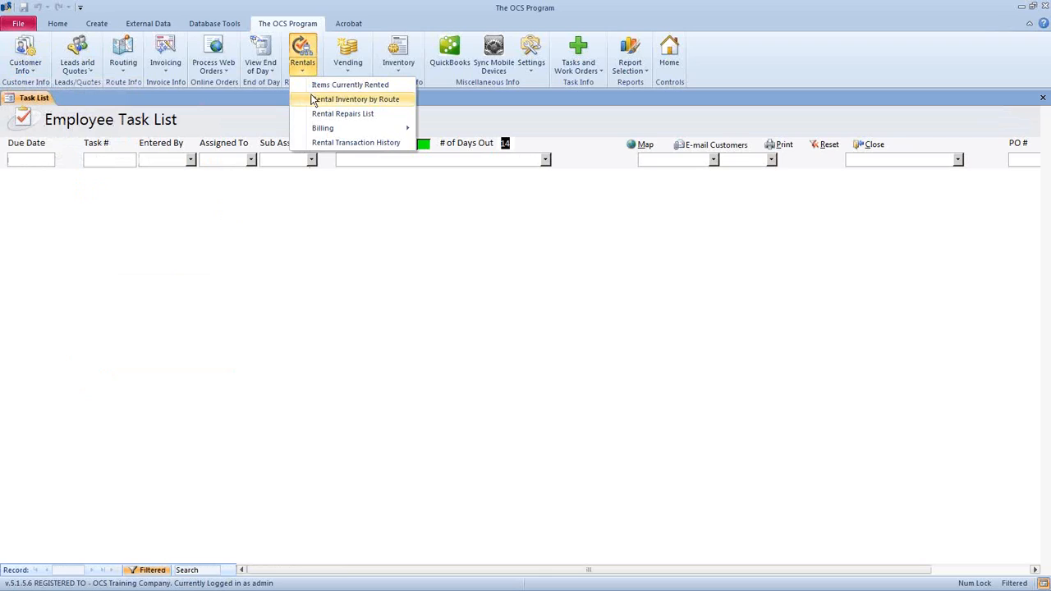
{"action": "left_click", "coordinate": [325, 83]}
{"action": "left_click_drag", "start_coordinate": [437, 200], "coordinate": [344, 197]}
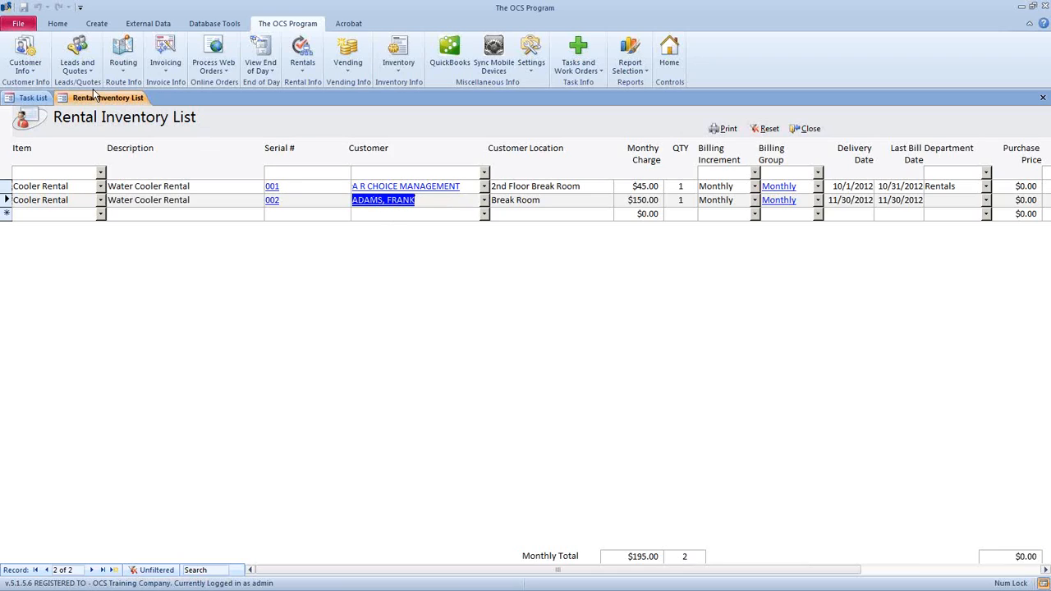
{"action": "left_click", "coordinate": [27, 75]}
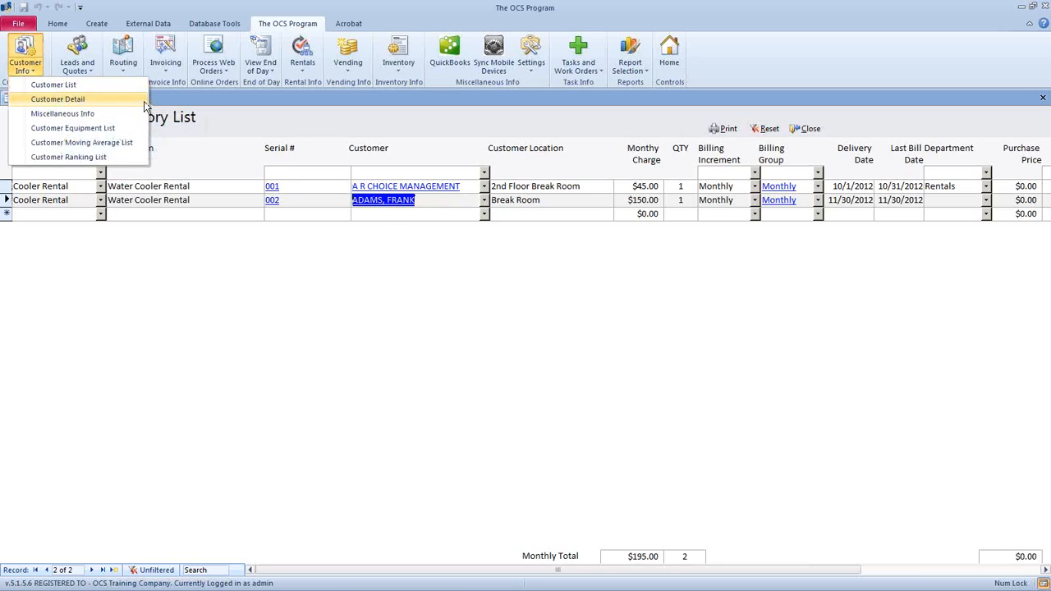
- In Customer Detail, look up the customer renting cooler 002 by name and show their rentals
{"action": "left_click", "coordinate": [139, 99]}
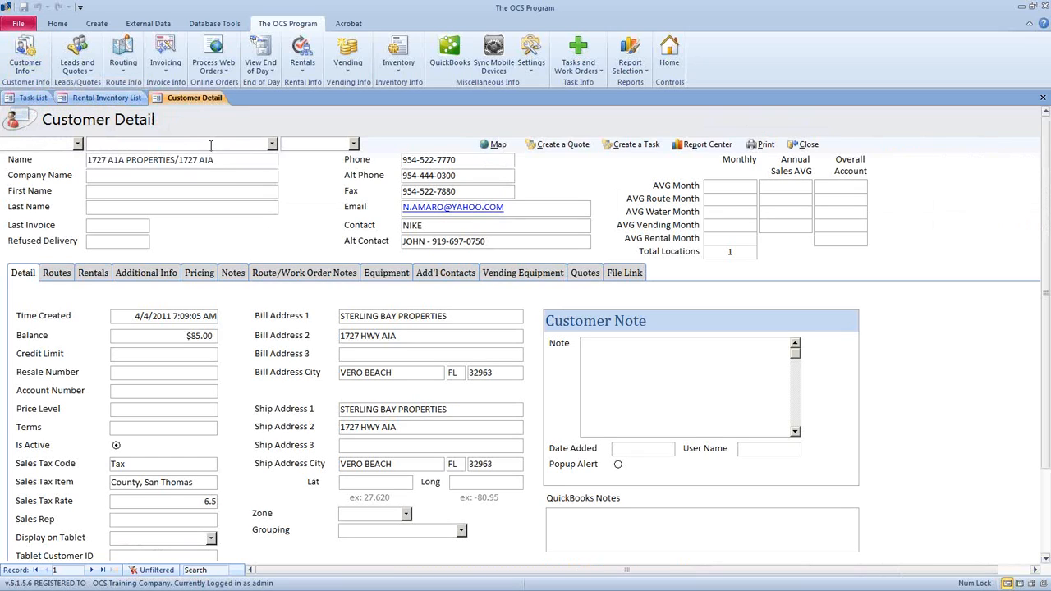
{"action": "left_click", "coordinate": [210, 144]}
{"action": "type", "text": "adams"}
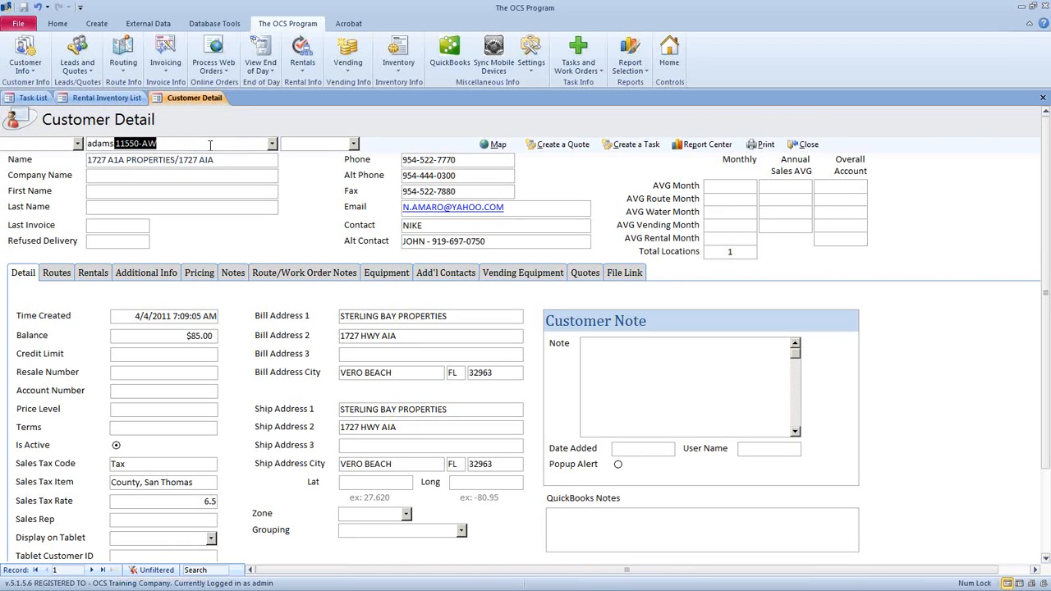
{"action": "key", "text": "BackSpace"}
{"action": "left_click", "coordinate": [272, 143]}
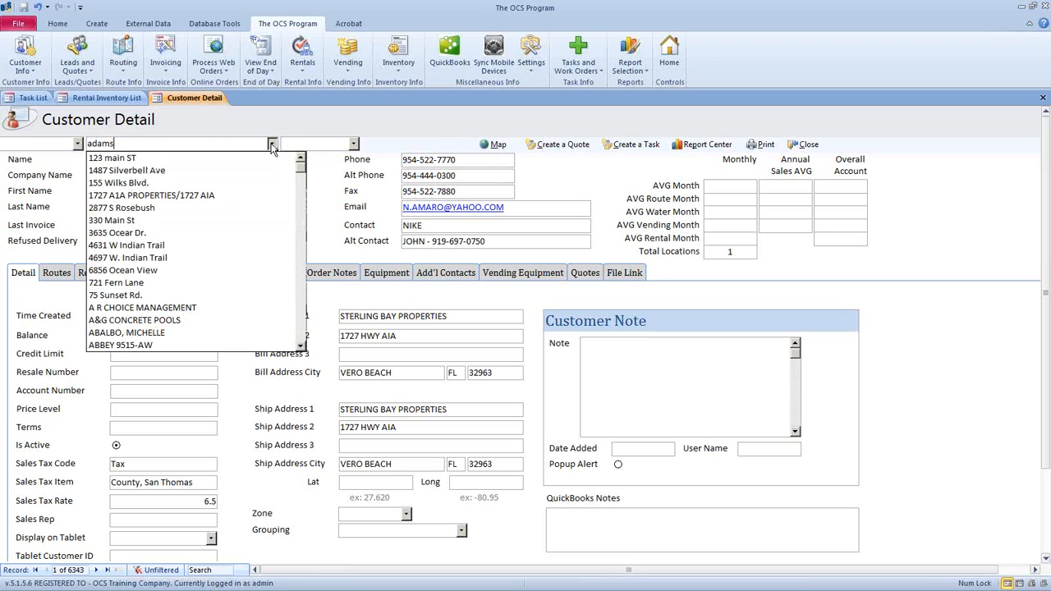
{"action": "double_click", "coordinate": [204, 144]}
{"action": "type", "text": "adAMS 11550-AW"}
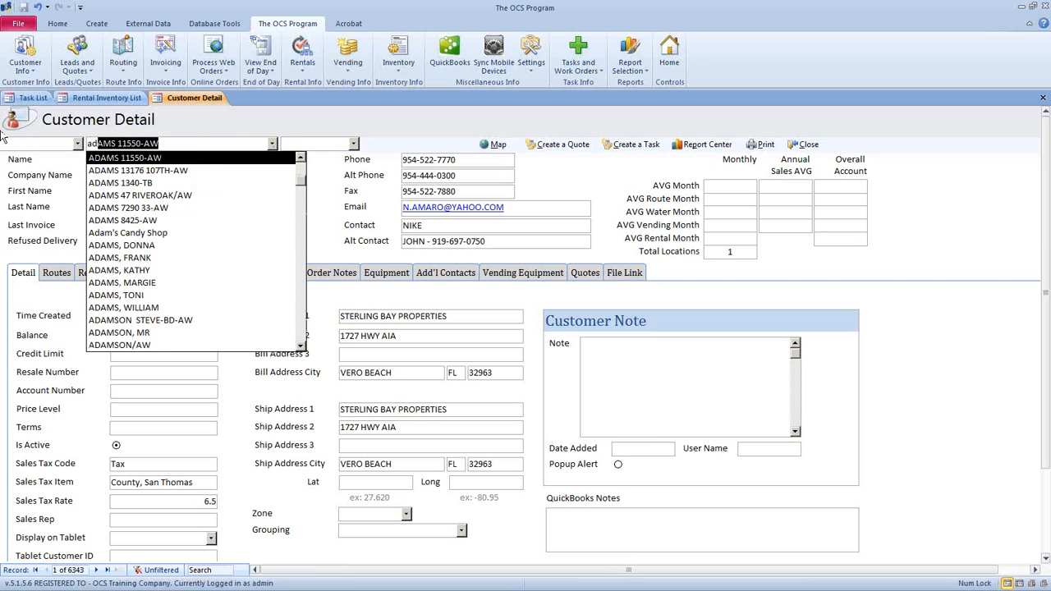
{"action": "left_click", "coordinate": [154, 257]}
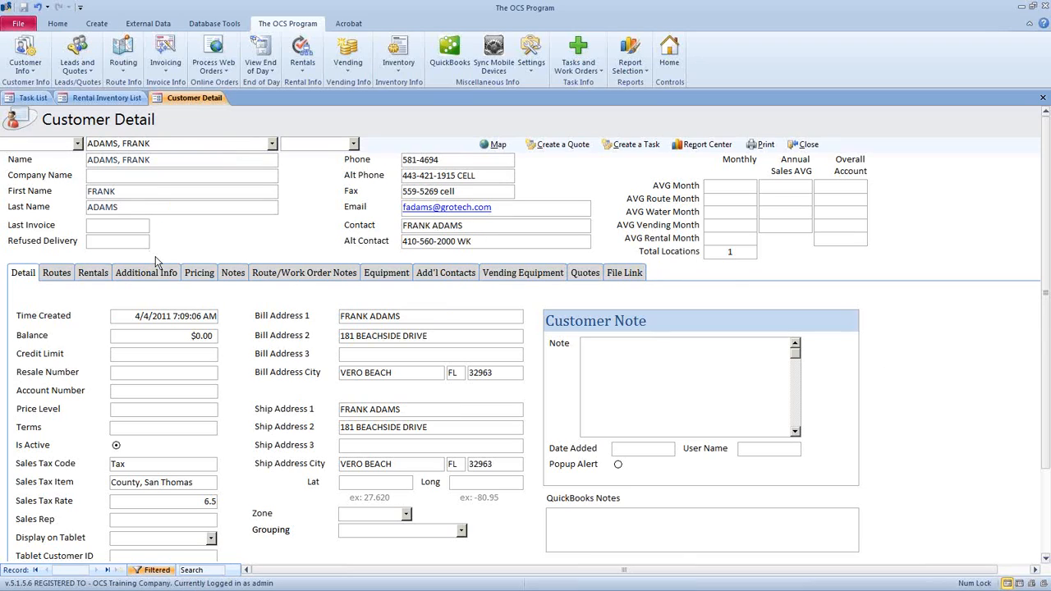
{"action": "left_click", "coordinate": [93, 272]}
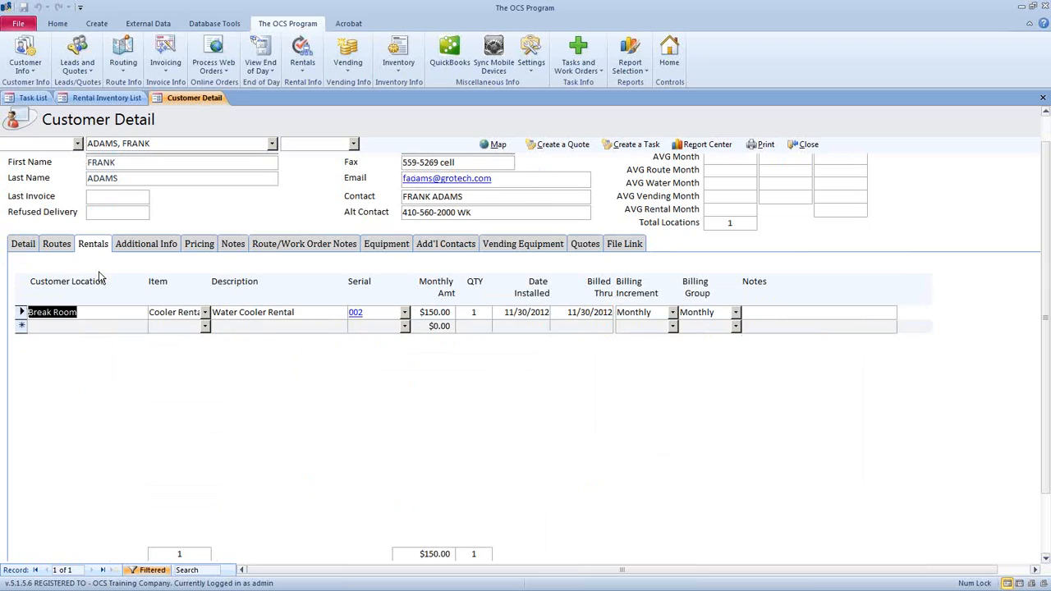
{"action": "left_click", "coordinate": [32, 315]}
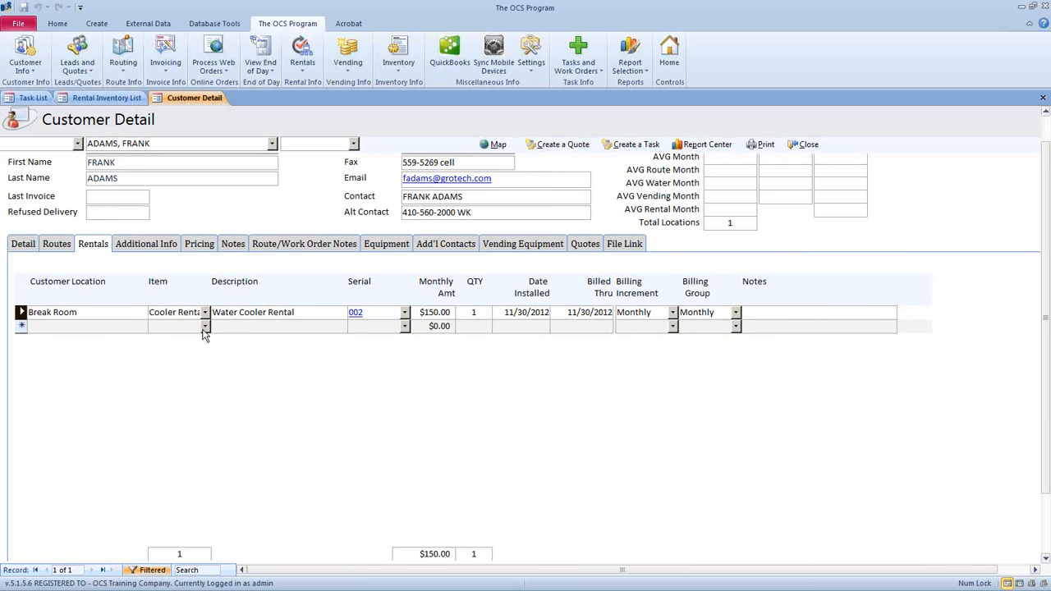
- Add a Sales Managers Office Cooler Rental, serial 003, $50.00, installed 11/30/2012
{"action": "left_click", "coordinate": [125, 324]}
{"action": "type", "text": "Sales Ma"}
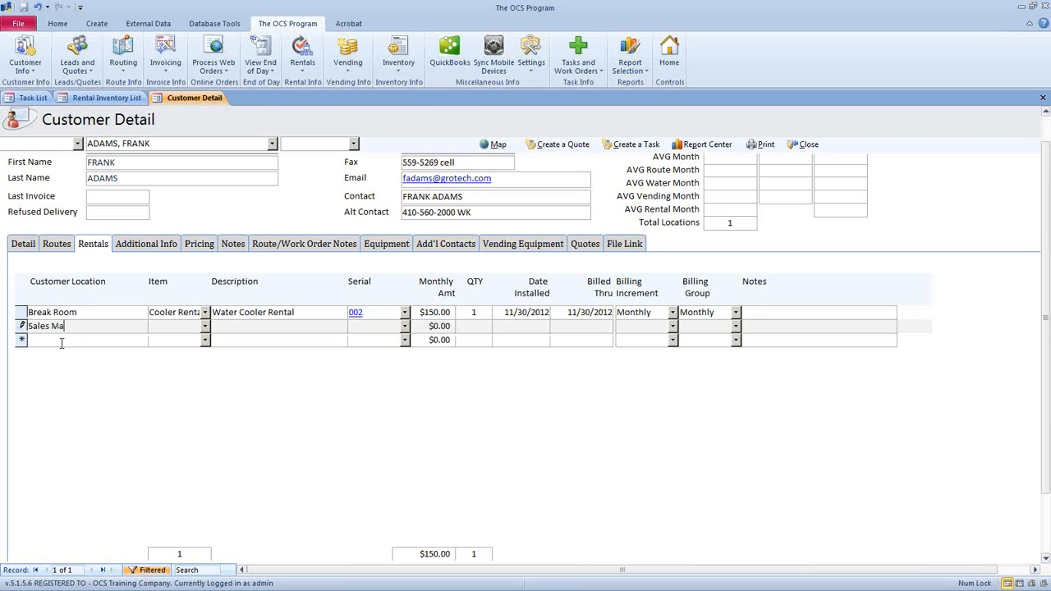
{"action": "type", "text": "nagers Office"}
{"action": "left_click", "coordinate": [205, 325]}
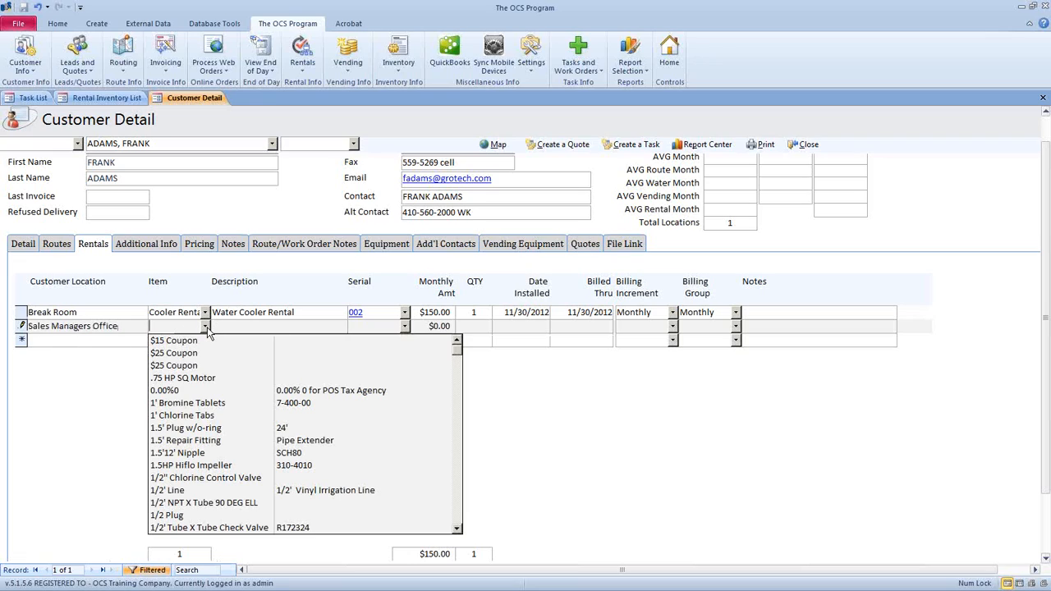
{"action": "type", "text": "Cooler Renta"}
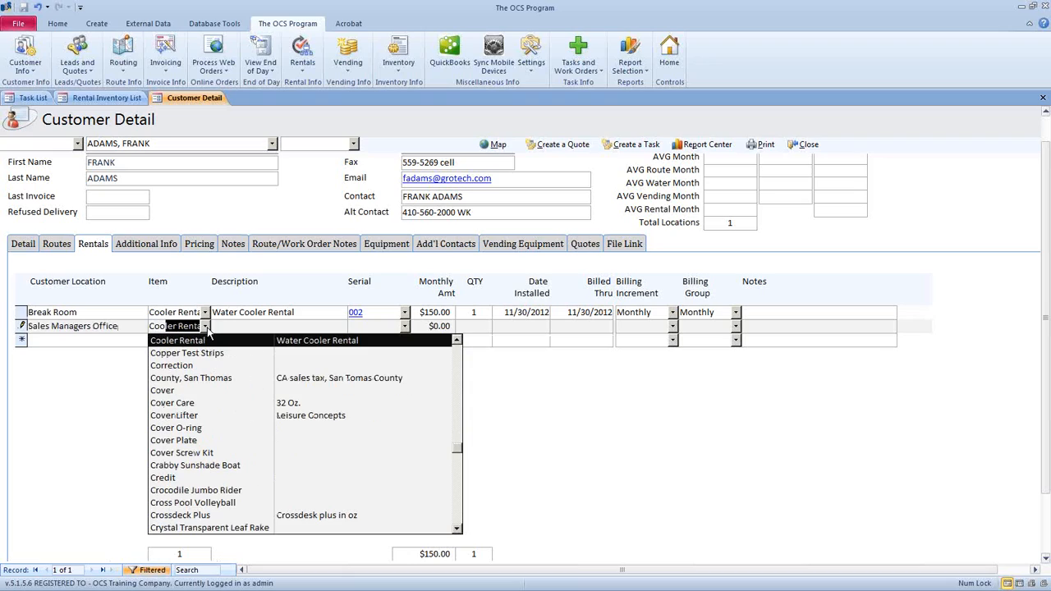
{"action": "key", "text": "Tab"}
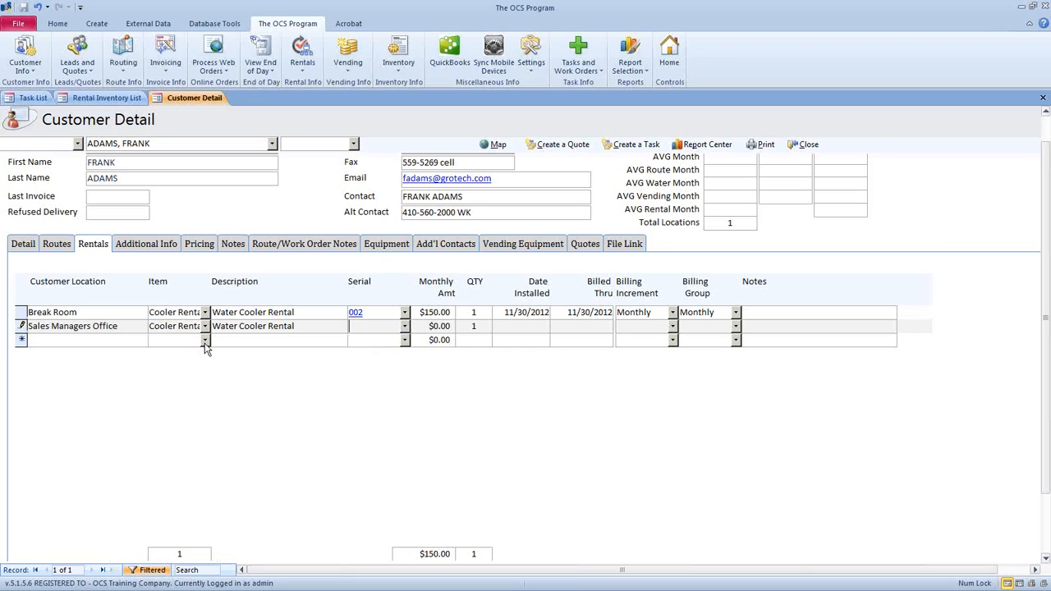
{"action": "type", "text": "003"}
{"action": "left_click", "coordinate": [436, 326]}
{"action": "left_click_drag", "start_coordinate": [436, 326], "coordinate": [490, 328]}
{"action": "type", "text": "50.00"}
{"action": "left_click", "coordinate": [511, 326]}
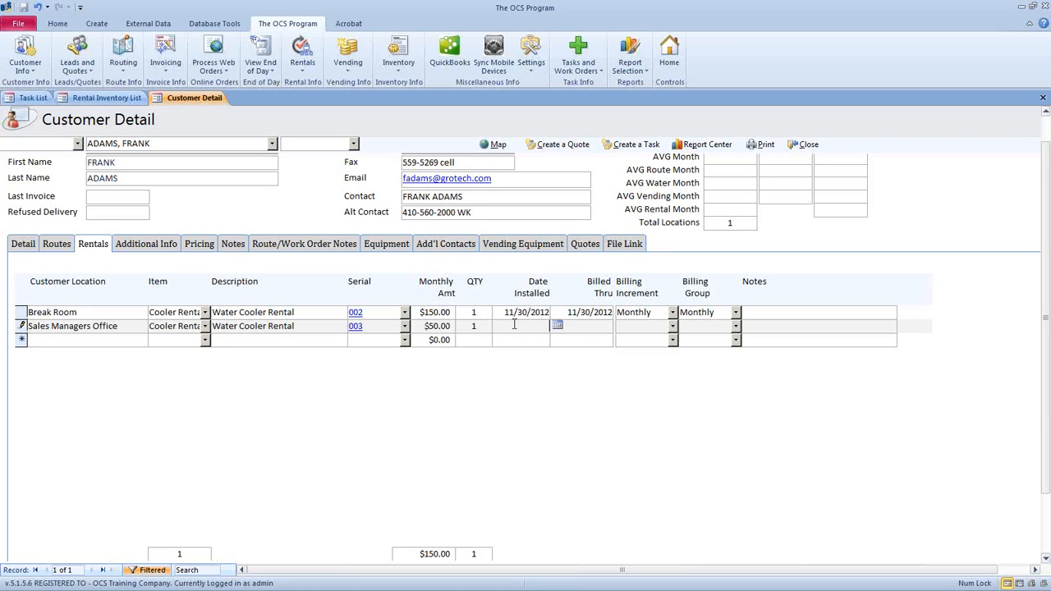
{"action": "left_click", "coordinate": [557, 325]}
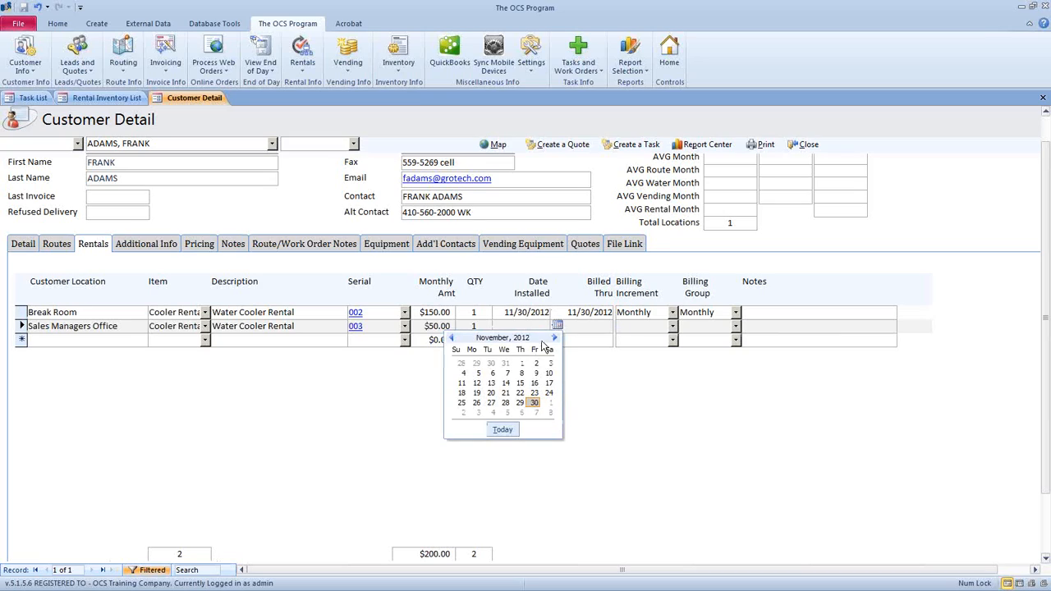
{"action": "left_click", "coordinate": [532, 403]}
{"action": "left_click", "coordinate": [584, 328]}
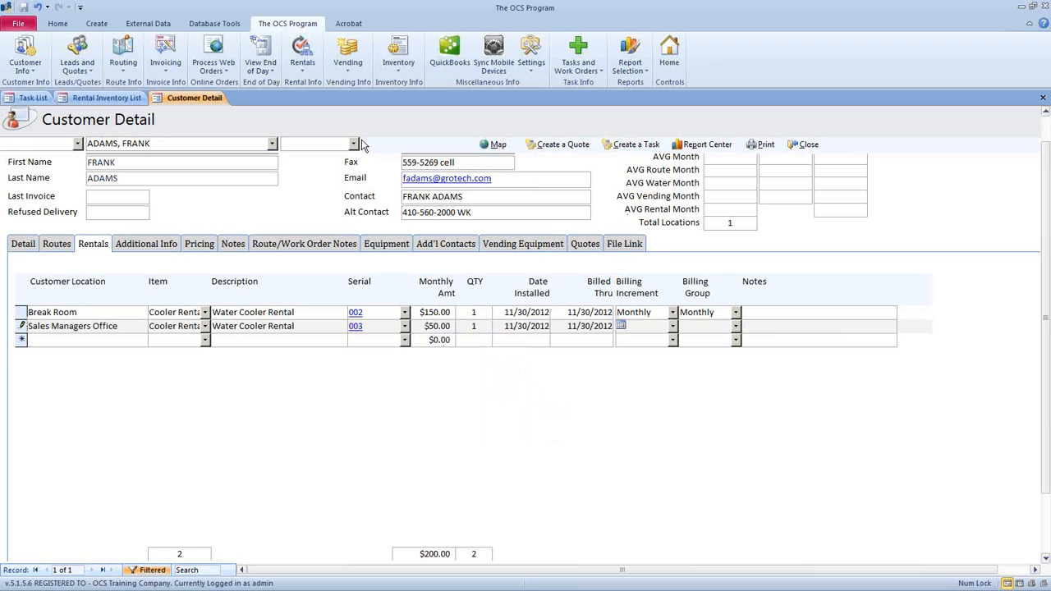
- Set the rental's billing increment and group to Monthly, save it, and close the customer record
{"action": "left_click", "coordinate": [302, 66]}
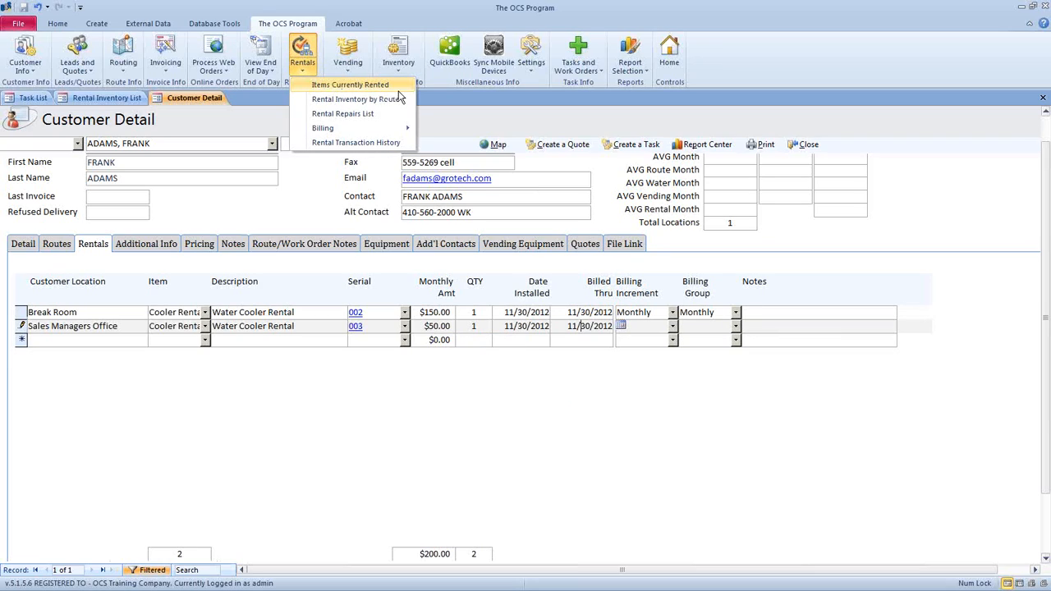
{"action": "left_click", "coordinate": [673, 332]}
{"action": "left_click", "coordinate": [673, 330]}
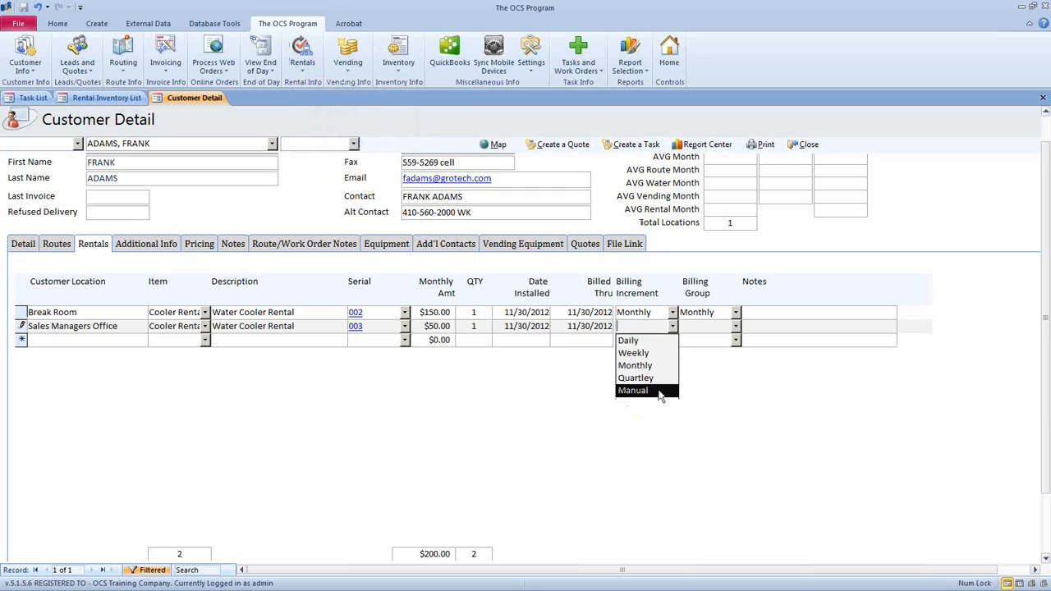
{"action": "left_click", "coordinate": [649, 365]}
{"action": "left_click", "coordinate": [735, 328]}
{"action": "left_click", "coordinate": [734, 343]}
{"action": "left_click", "coordinate": [773, 328]}
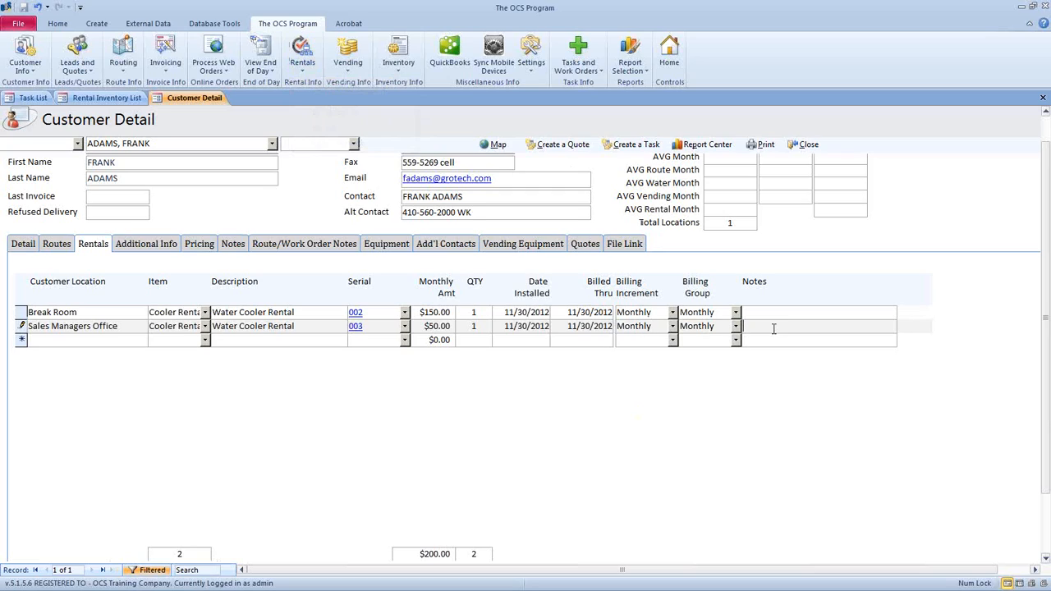
{"action": "left_click", "coordinate": [483, 340]}
{"action": "left_click", "coordinate": [800, 144]}
{"action": "left_click", "coordinate": [302, 66]}
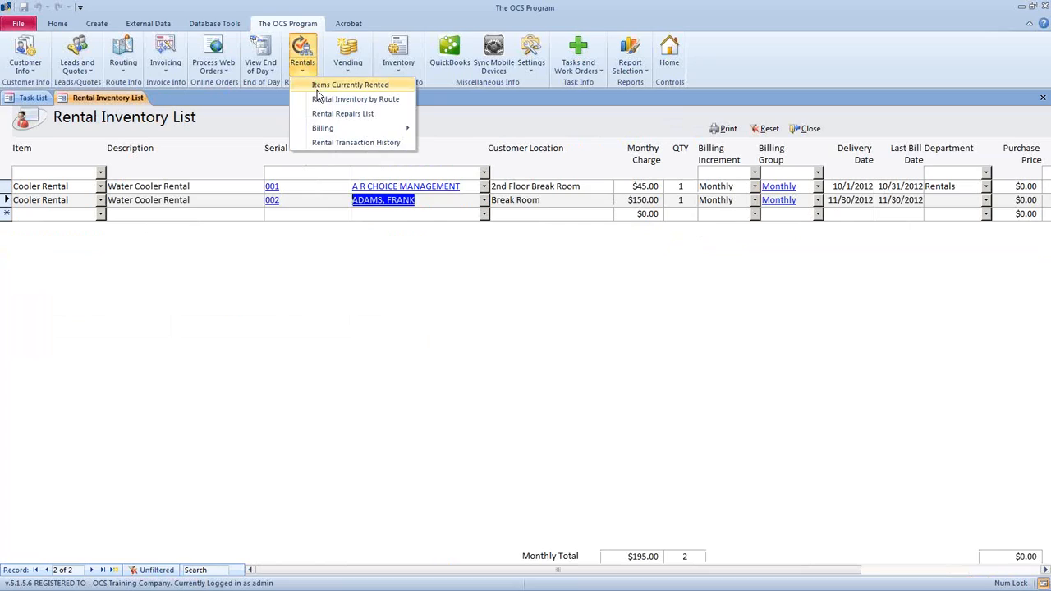
- Refresh the Rental Inventory List, select the new 003 rental, and close the list
{"action": "left_click", "coordinate": [326, 87]}
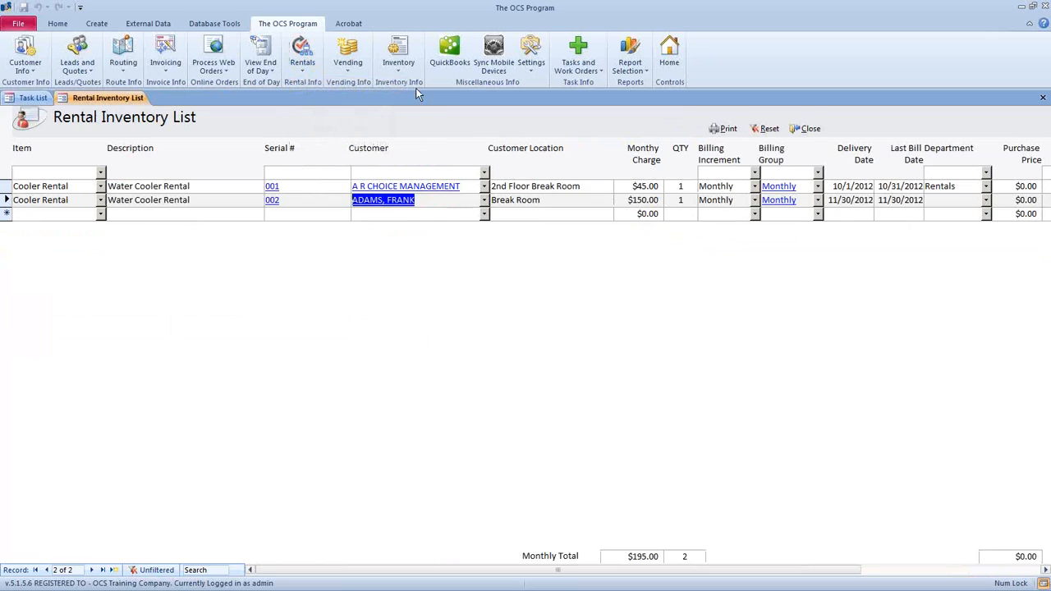
{"action": "left_click", "coordinate": [769, 129]}
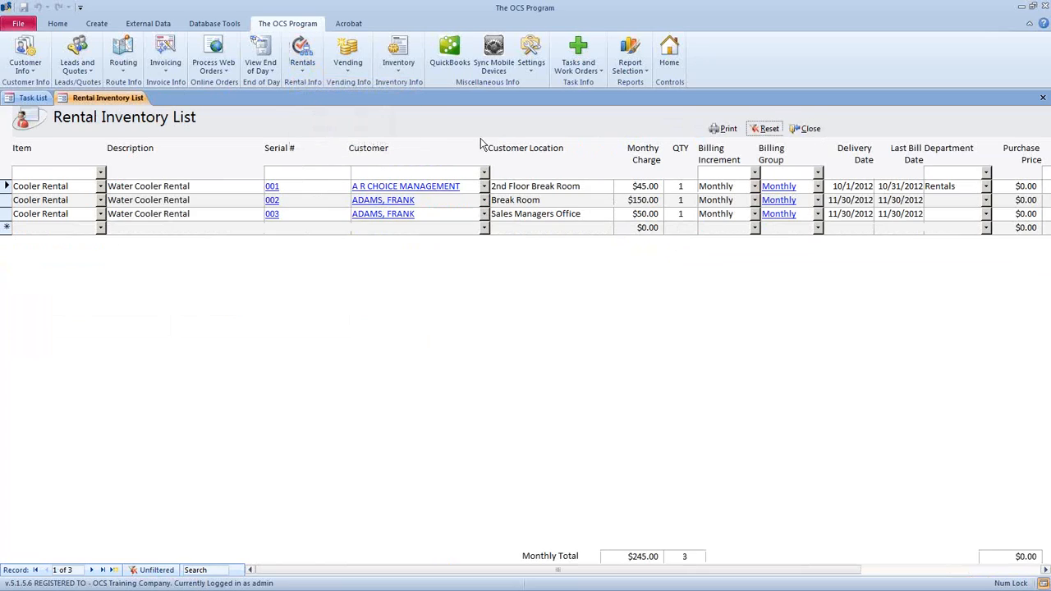
{"action": "left_click", "coordinate": [288, 215]}
{"action": "left_click", "coordinate": [803, 131]}
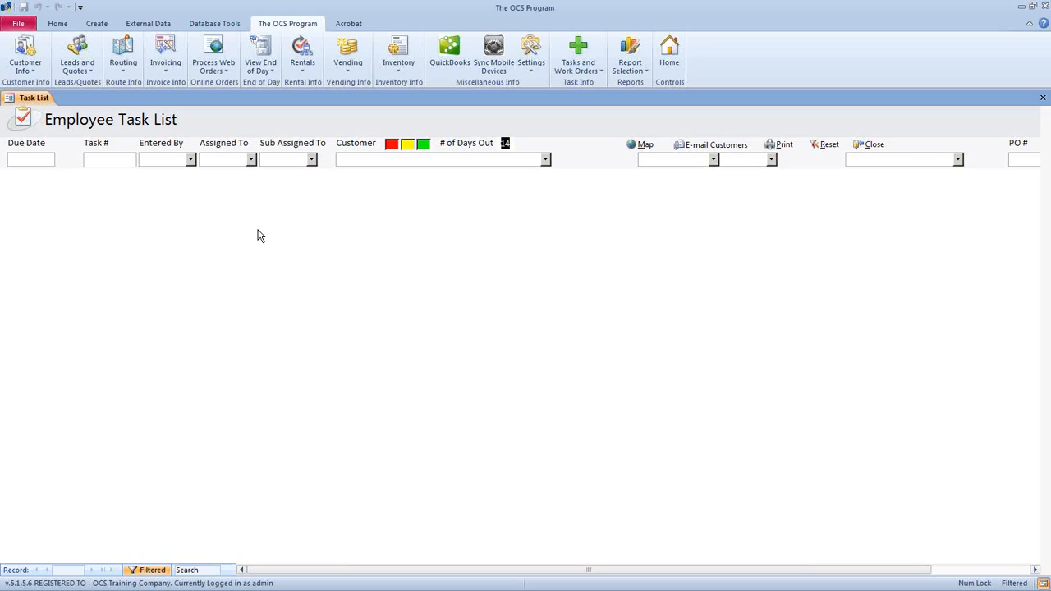
{"action": "left_click", "coordinate": [123, 71]}
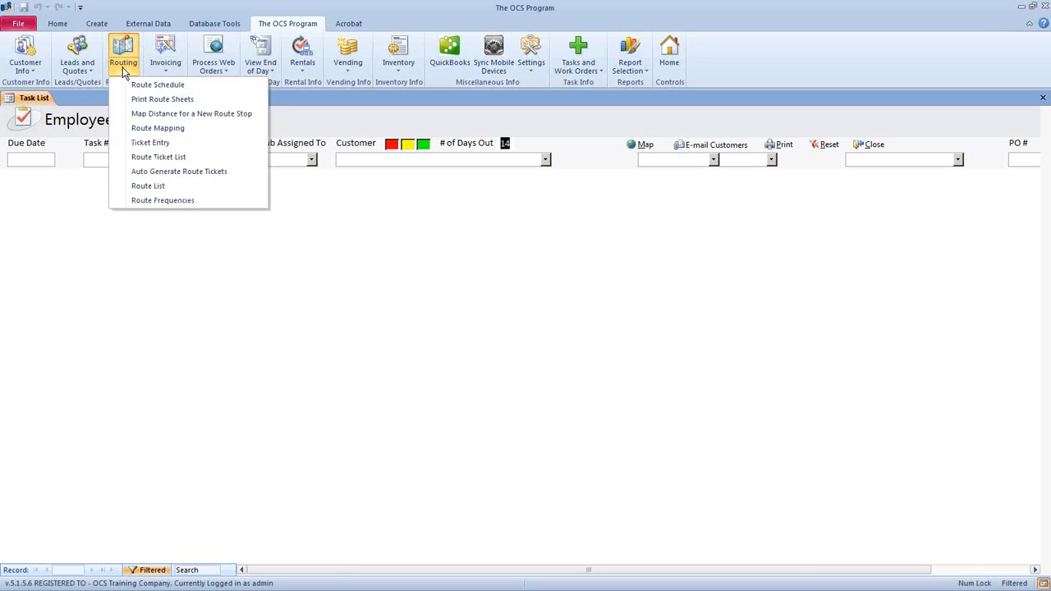
{"action": "left_click", "coordinate": [227, 89]}
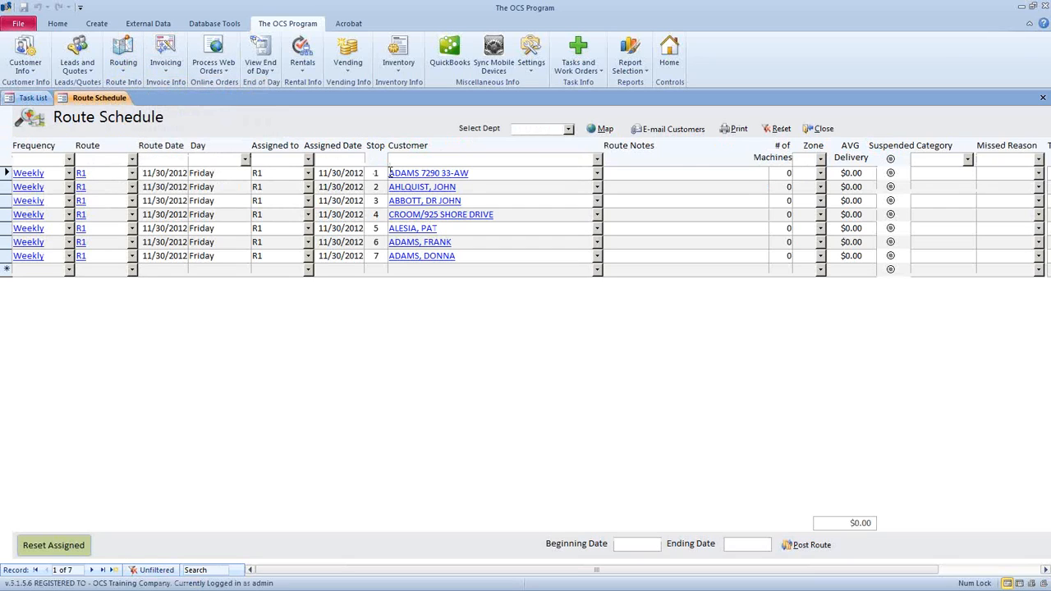
{"action": "left_click_drag", "start_coordinate": [3, 214], "coordinate": [5, 256]}
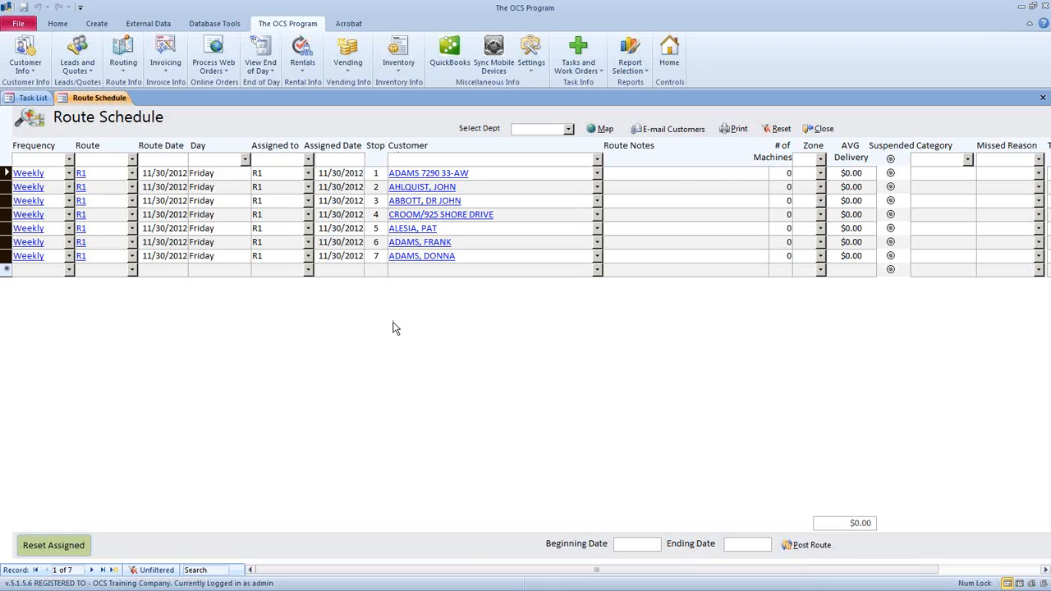
{"action": "left_click", "coordinate": [597, 244]}
{"action": "left_click", "coordinate": [446, 254]}
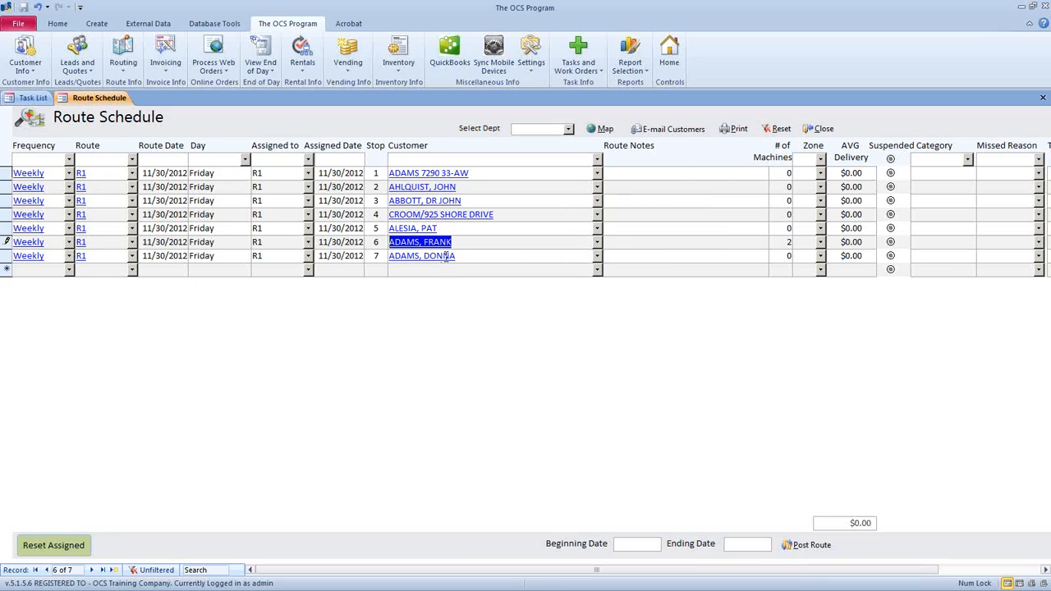
{"action": "left_click", "coordinate": [598, 243]}
{"action": "left_click", "coordinate": [631, 242]}
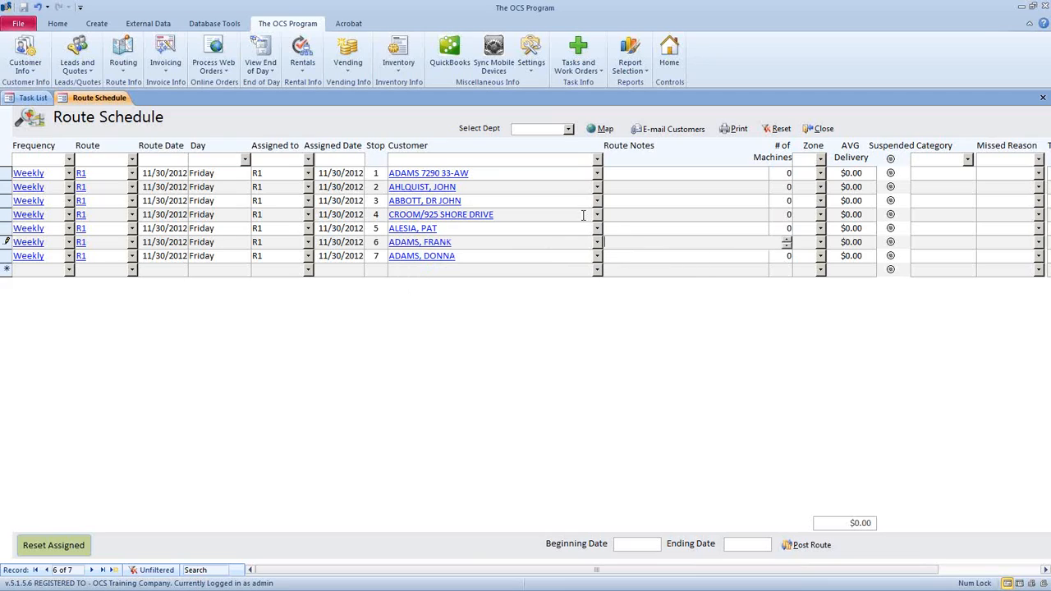
{"action": "left_click_drag", "start_coordinate": [467, 242], "coordinate": [384, 243]}
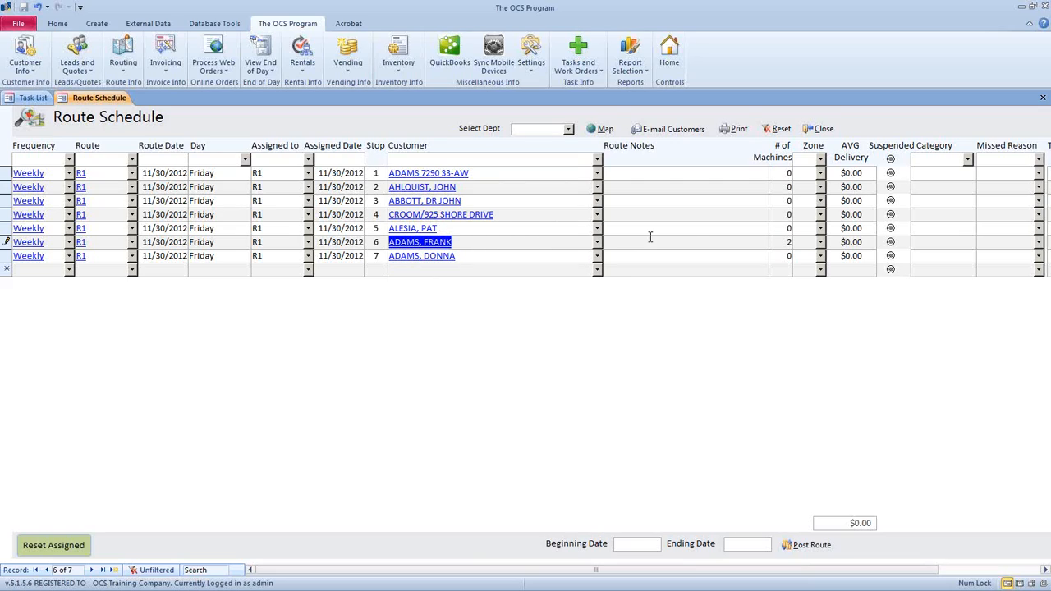
{"action": "left_click", "coordinate": [785, 242]}
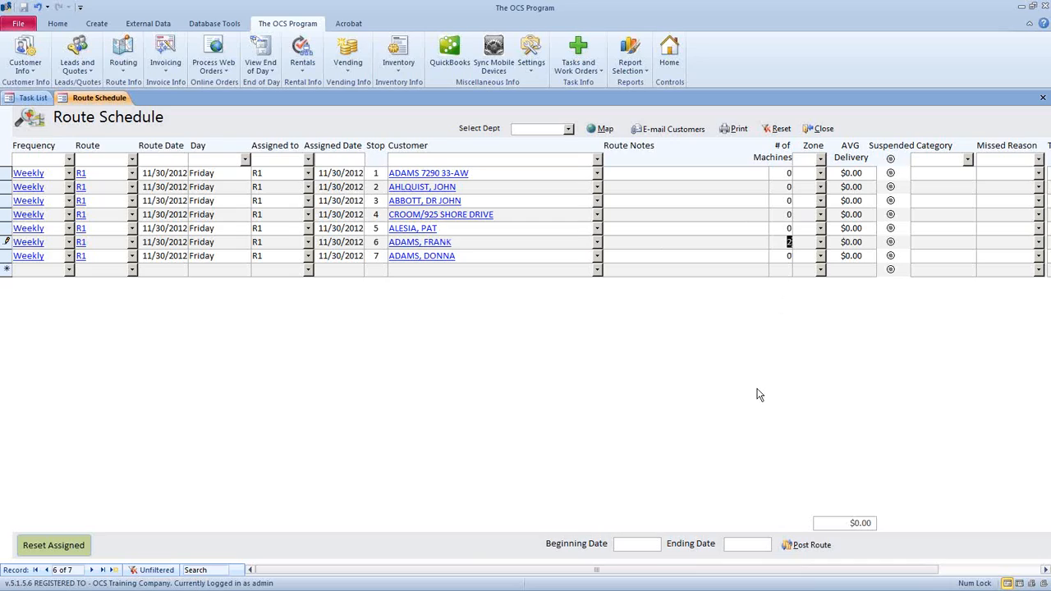
{"action": "left_click", "coordinate": [807, 246]}
- Centre Route Frequency Maintenance and inspect the Weekly (7 days) and OneTime (0 days) lengths
{"action": "left_click", "coordinate": [45, 174]}
{"action": "left_click_drag", "start_coordinate": [928, 23], "coordinate": [408, 28]}
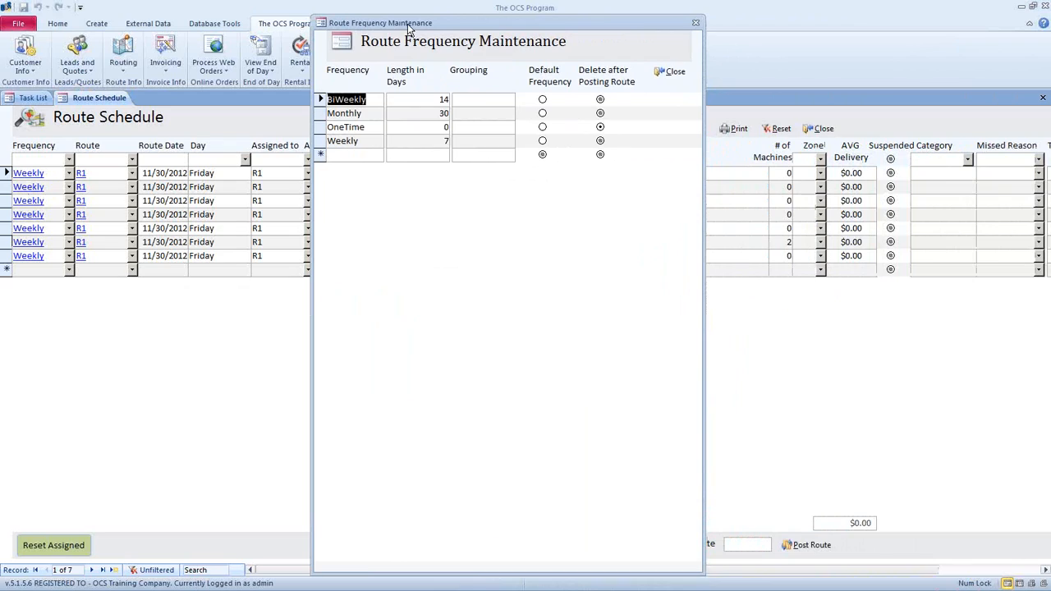
{"action": "left_click", "coordinate": [327, 145]}
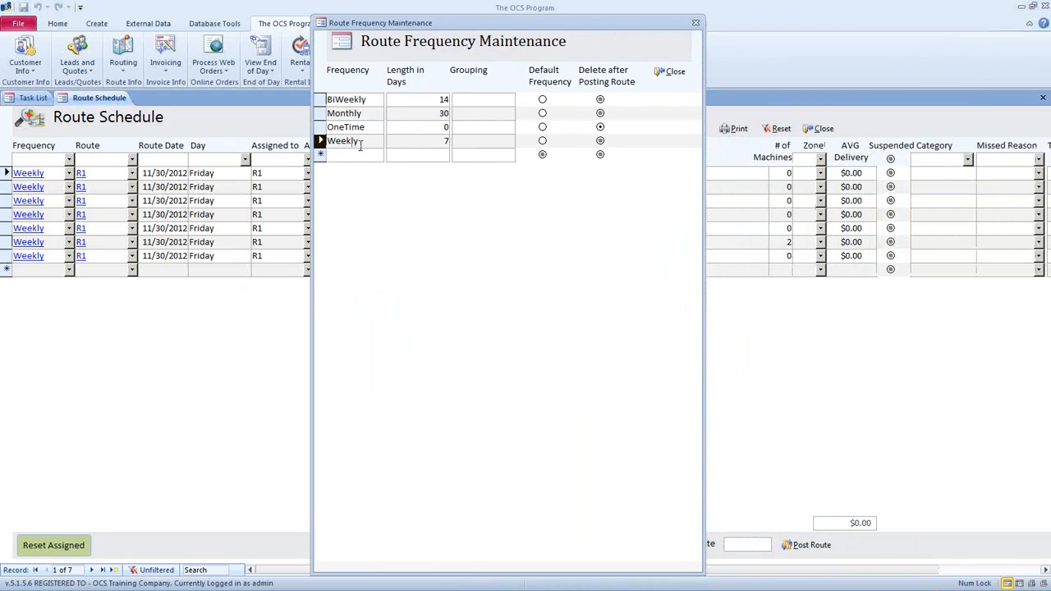
{"action": "double_click", "coordinate": [447, 140]}
{"action": "left_click", "coordinate": [321, 141]}
{"action": "left_click", "coordinate": [327, 129]}
{"action": "double_click", "coordinate": [444, 127]}
- Start a new OneTime stop 8 on route R1 dated 11/30/2012
{"action": "left_click", "coordinate": [670, 72]}
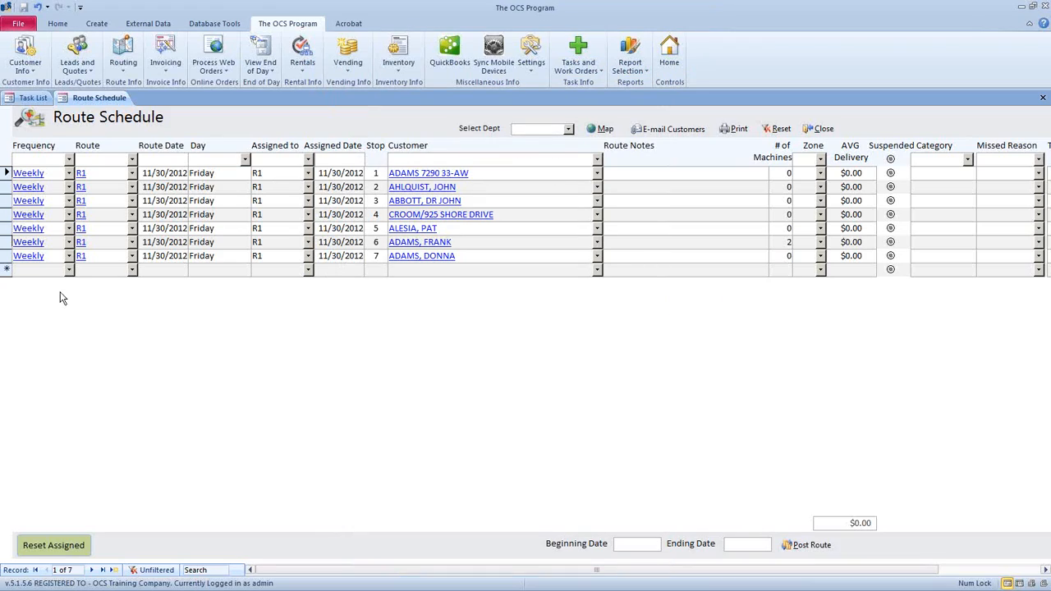
{"action": "left_click", "coordinate": [69, 270]}
{"action": "left_click", "coordinate": [58, 308]}
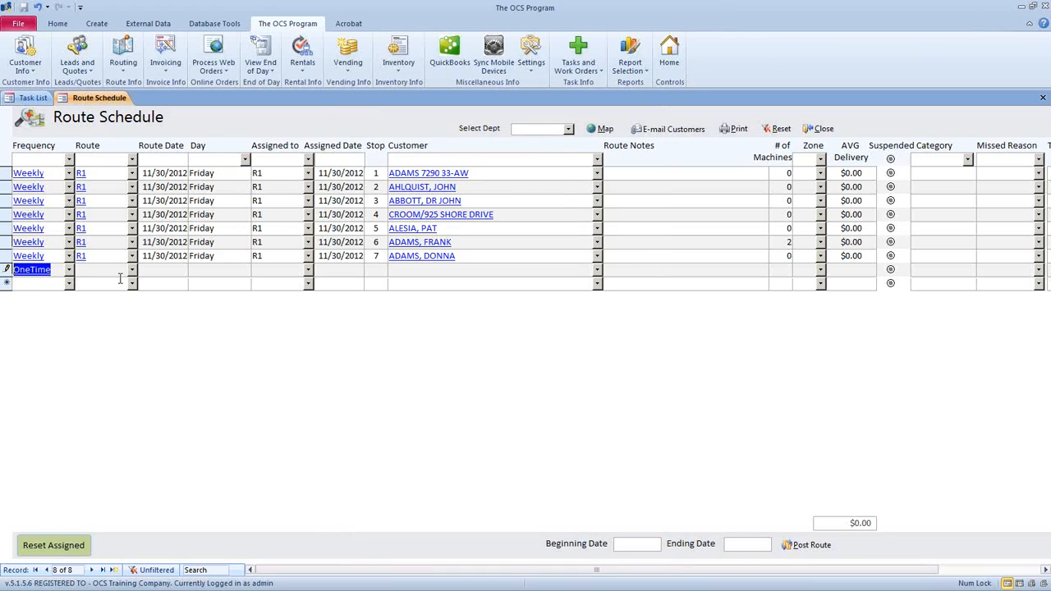
{"action": "left_click", "coordinate": [131, 270]}
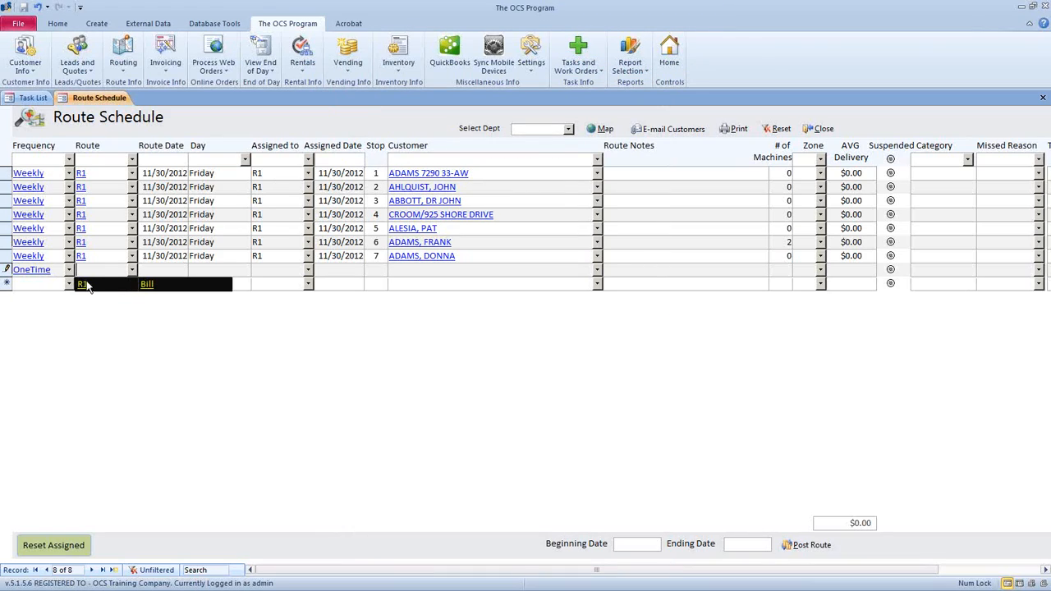
{"action": "left_click", "coordinate": [85, 284]}
{"action": "left_click", "coordinate": [153, 270]}
{"action": "left_click", "coordinate": [195, 269]}
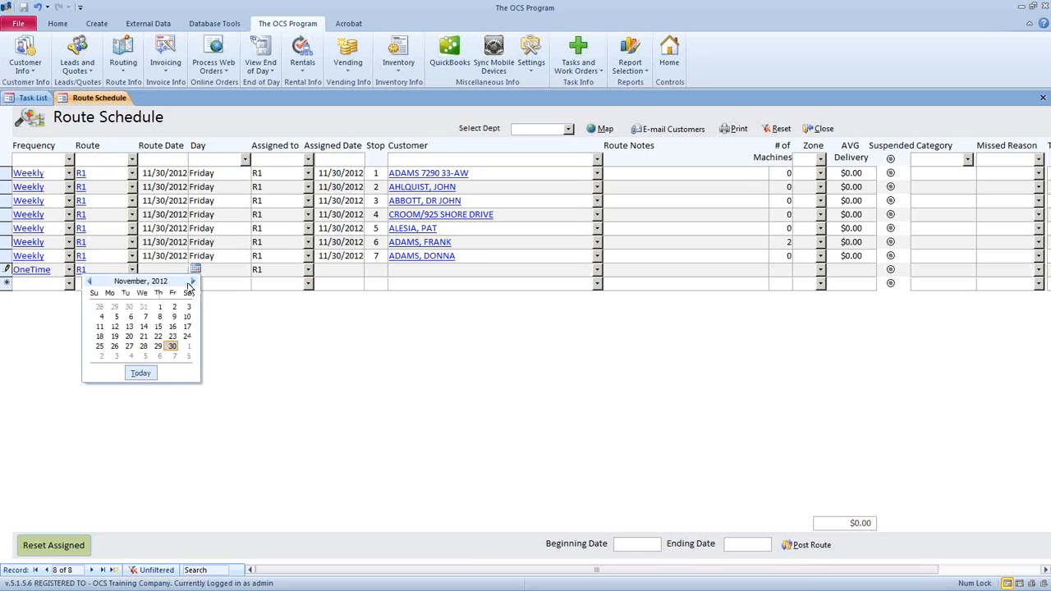
{"action": "left_click", "coordinate": [172, 345]}
{"action": "left_click", "coordinate": [370, 269]}
{"action": "type", "text": "8"}
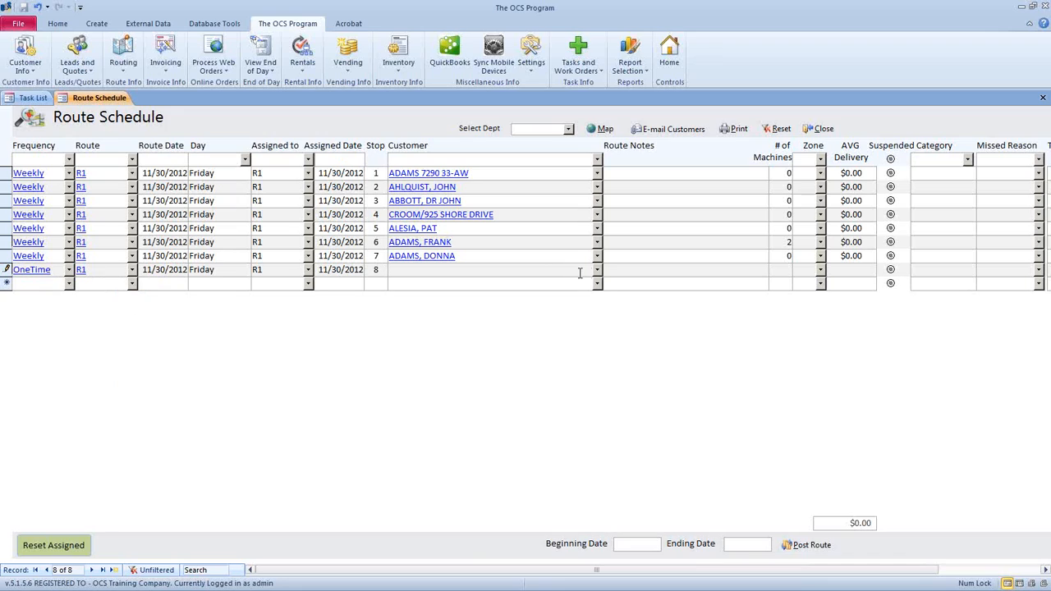
- Assign a customer to stop 8 with the note 'Deliver Extra Product' for this stop only
{"action": "left_click", "coordinate": [597, 270]}
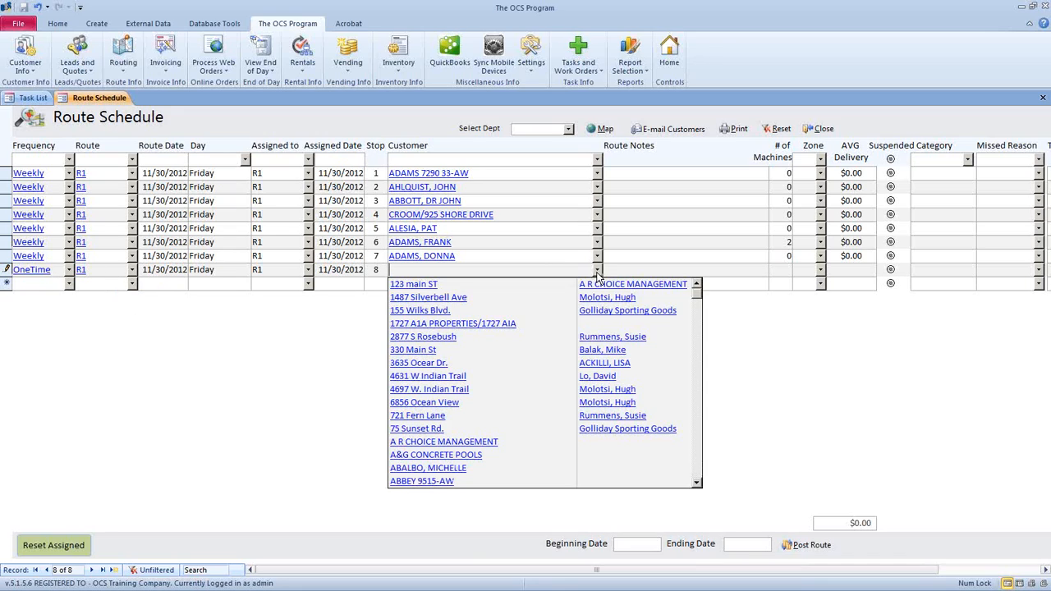
{"action": "scroll", "coordinate": [450, 467], "scroll_direction": "down", "scroll_amount": 8}
{"action": "left_click", "coordinate": [451, 467]}
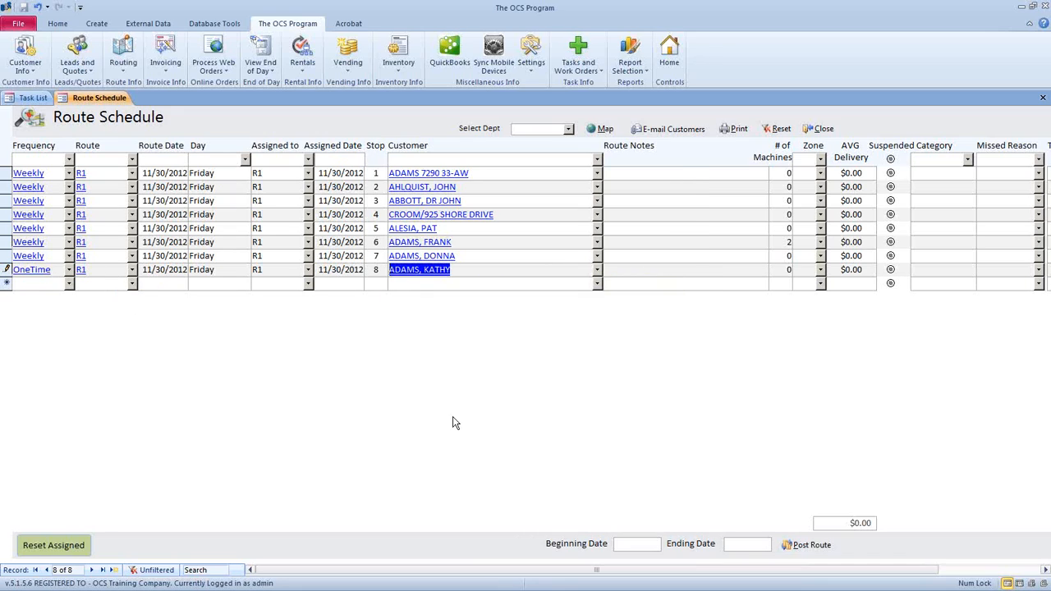
{"action": "left_click", "coordinate": [635, 272]}
{"action": "type", "text": "De"}
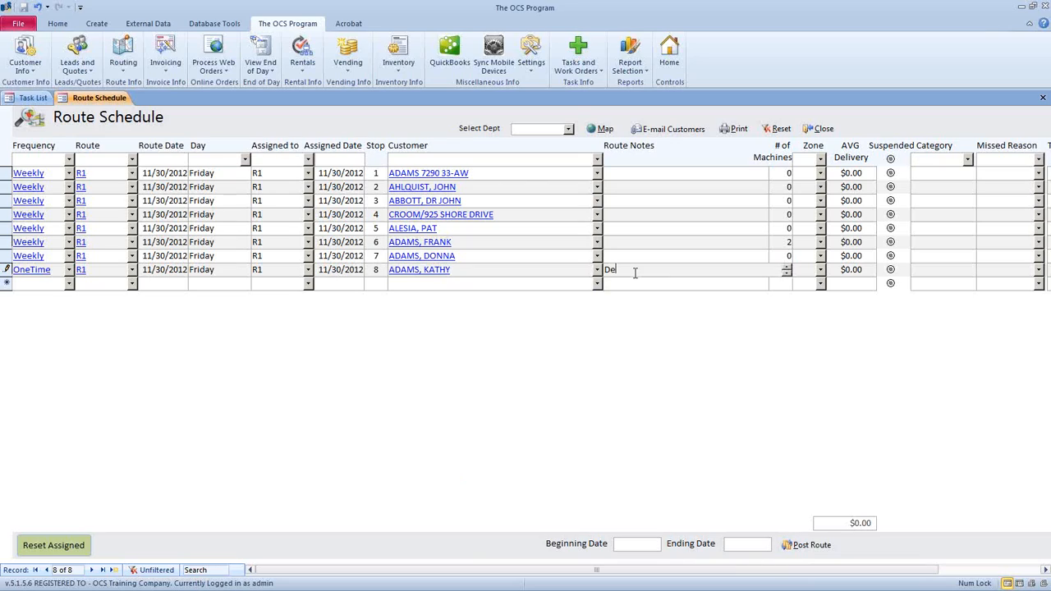
{"action": "type", "text": "liver Extra Product"}
{"action": "left_click", "coordinate": [646, 286]}
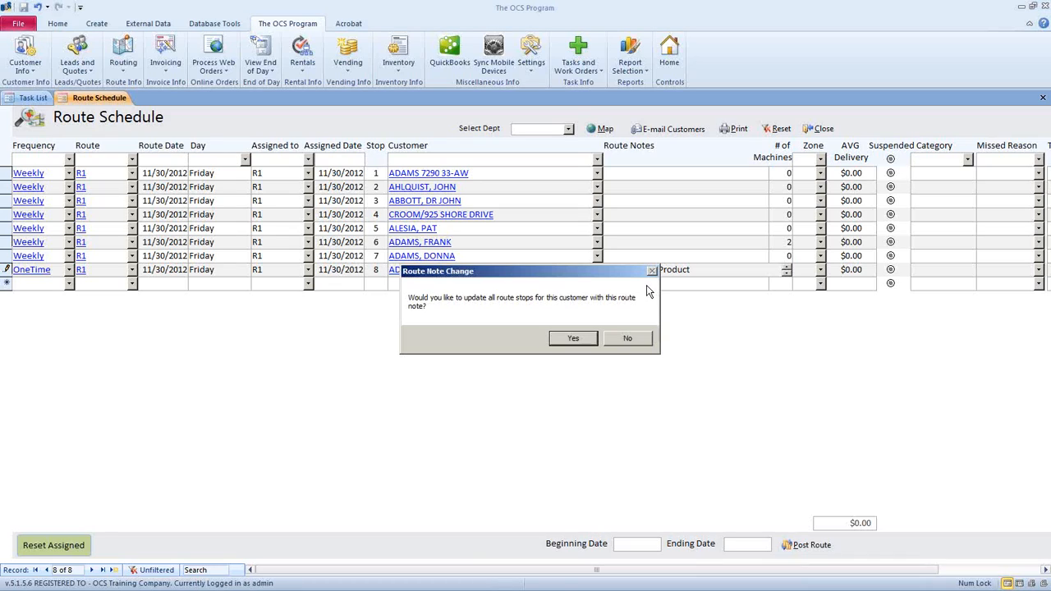
{"action": "left_click", "coordinate": [617, 338]}
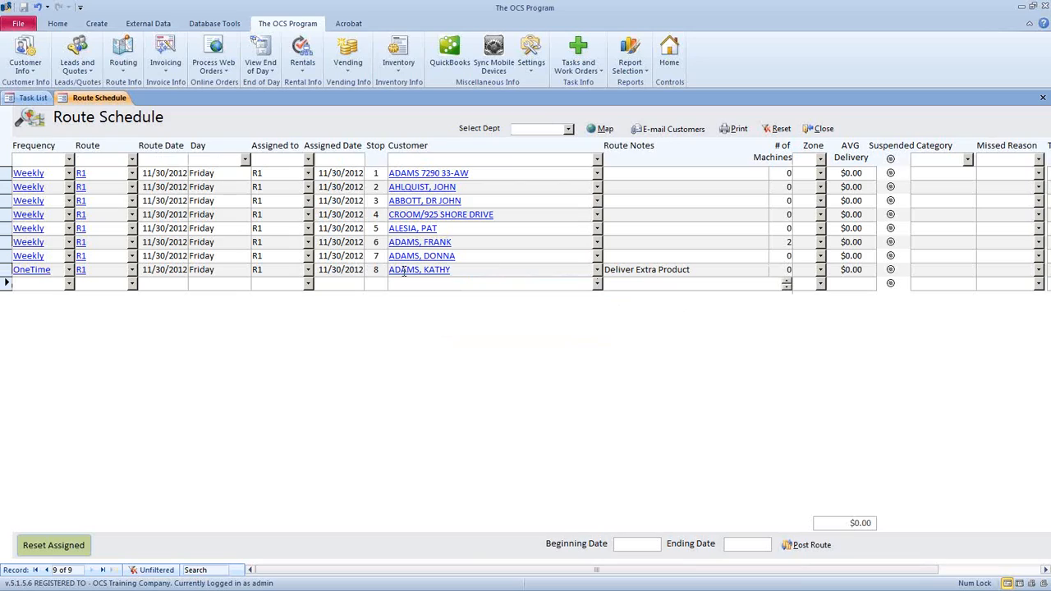
- Set the posting beginning and ending dates to 11/30/2012
{"action": "left_click", "coordinate": [668, 543]}
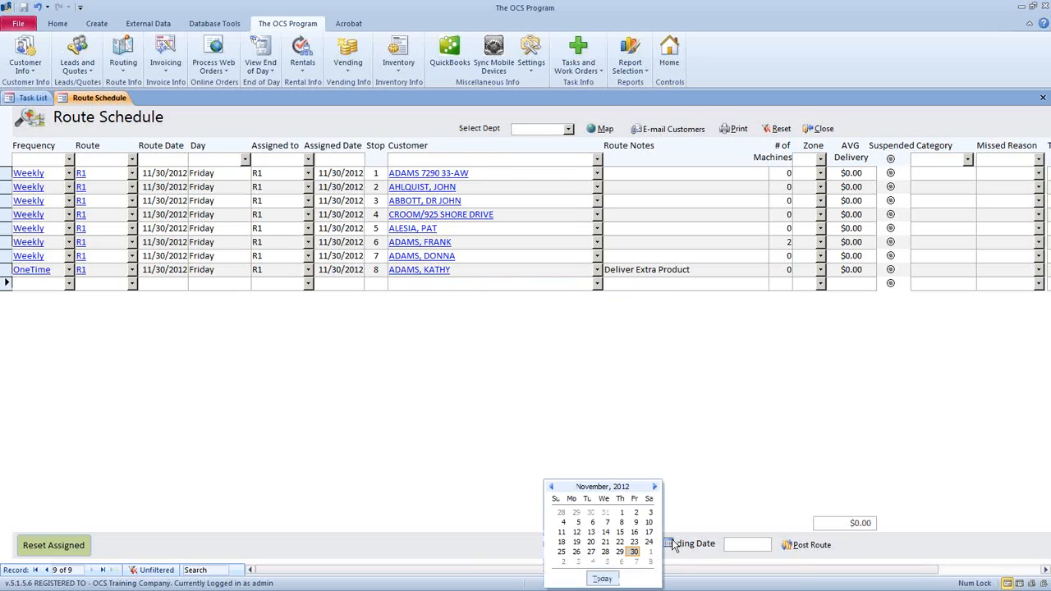
{"action": "left_click", "coordinate": [633, 551]}
{"action": "left_click", "coordinate": [737, 546]}
{"action": "left_click", "coordinate": [779, 544]}
{"action": "left_click", "coordinate": [744, 552]}
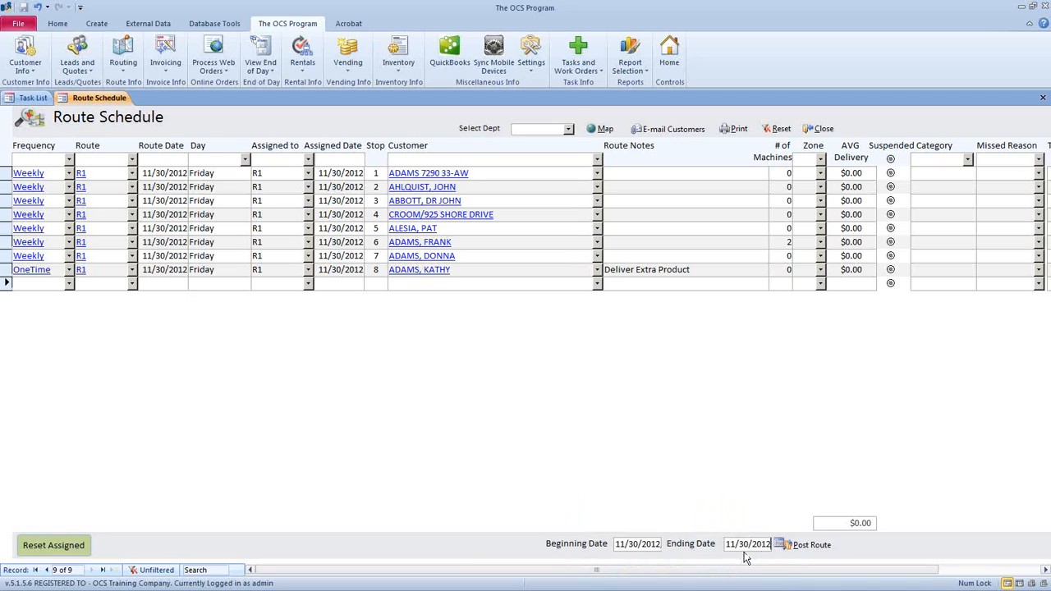
{"action": "left_click", "coordinate": [17, 274]}
- Post the route, confirm it, and decline resetting suspended stops
{"action": "left_click", "coordinate": [800, 548]}
{"action": "left_click", "coordinate": [515, 335]}
{"action": "left_click", "coordinate": [566, 336]}
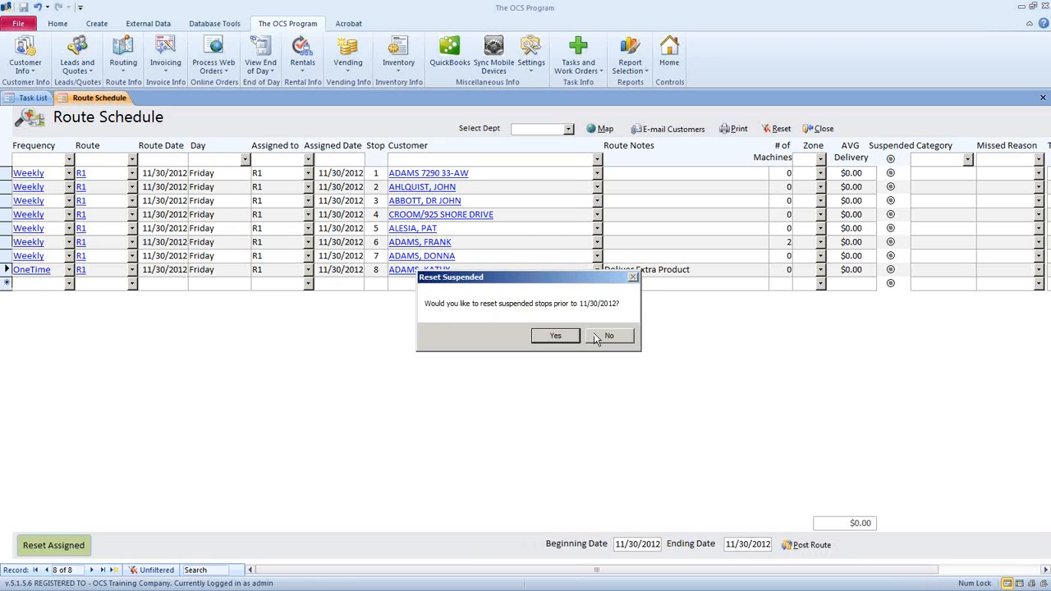
{"action": "left_click", "coordinate": [600, 338]}
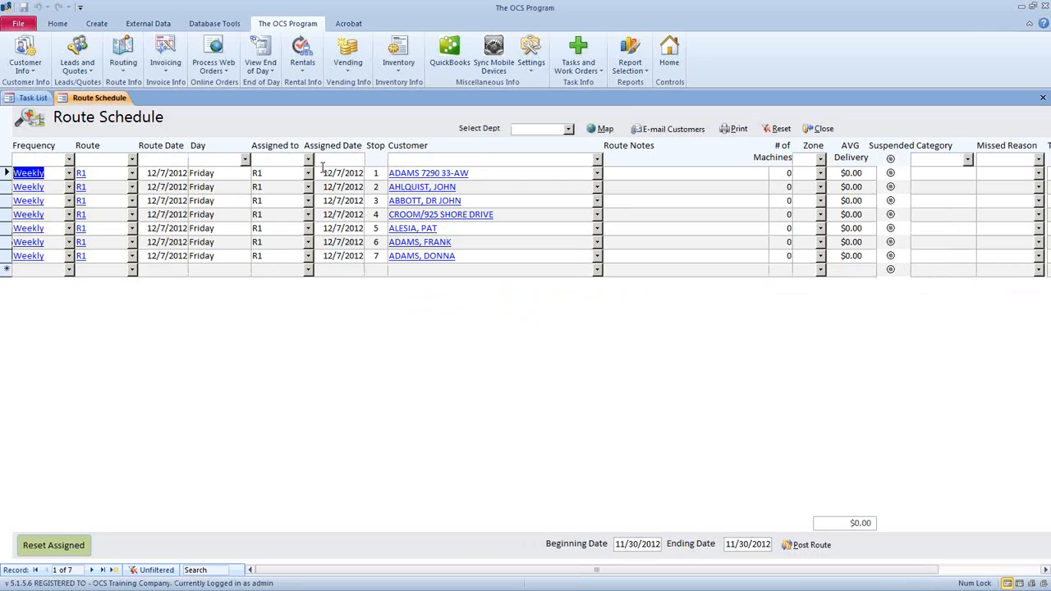
{"action": "left_click_drag", "start_coordinate": [6, 174], "coordinate": [6, 261]}
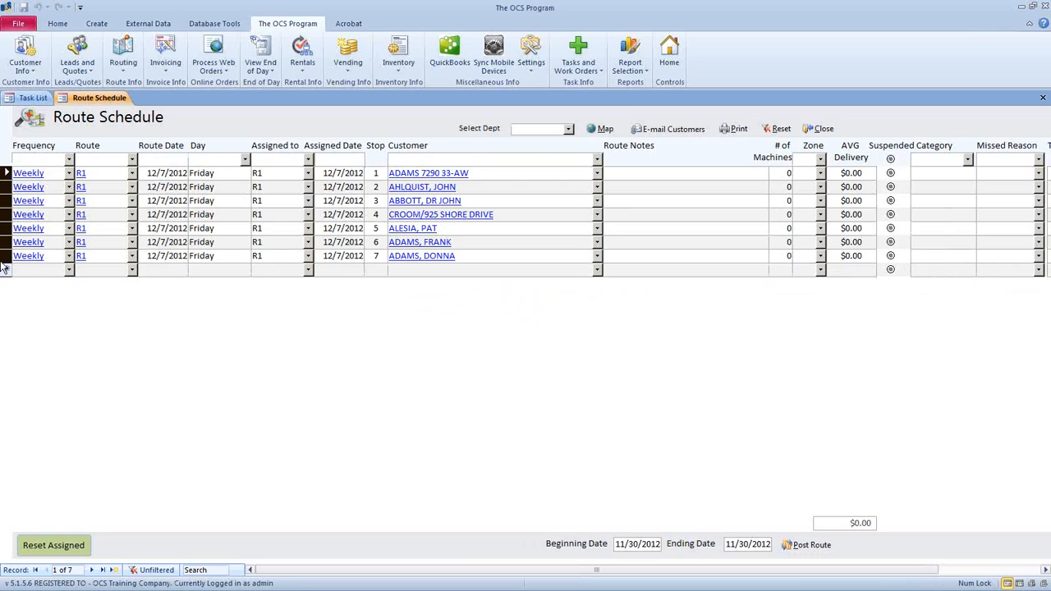
{"action": "left_click", "coordinate": [162, 174]}
{"action": "left_click", "coordinate": [162, 187]}
{"action": "left_click", "coordinate": [161, 201]}
{"action": "left_click", "coordinate": [161, 229]}
{"action": "left_click", "coordinate": [162, 242]}
{"action": "left_click", "coordinate": [13, 271]}
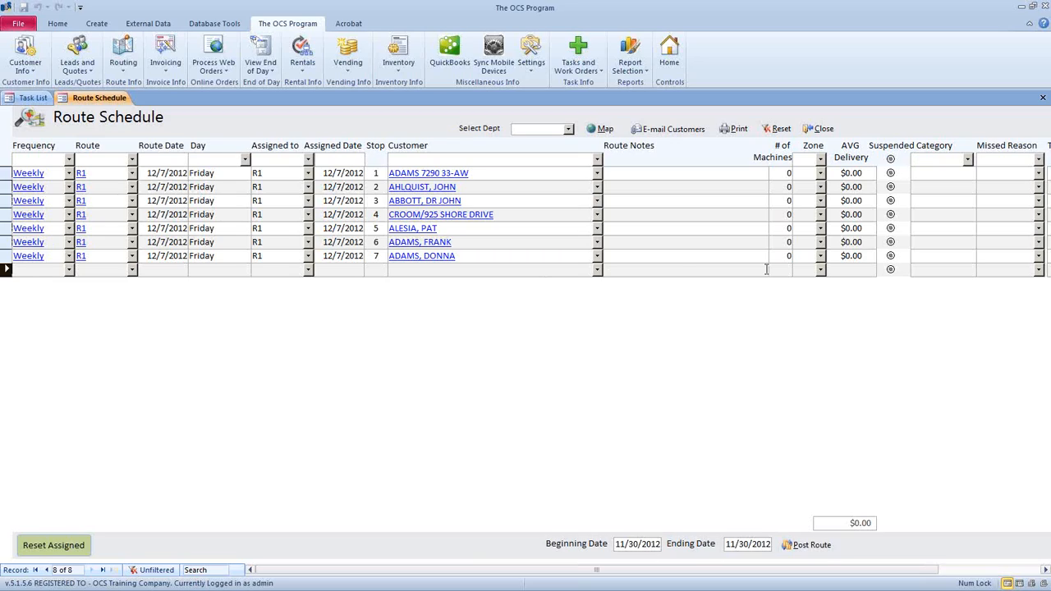
{"action": "left_click", "coordinate": [282, 173]}
{"action": "left_click", "coordinate": [163, 172]}
{"action": "left_click", "coordinate": [360, 173]}
{"action": "left_click", "coordinate": [115, 172]}
{"action": "left_click", "coordinate": [167, 173]}
{"action": "left_click_drag", "start_coordinate": [147, 173], "coordinate": [174, 170]}
{"action": "key", "text": "Tab"}
{"action": "left_click", "coordinate": [99, 173]}
{"action": "double_click", "coordinate": [100, 173]}
{"action": "left_click", "coordinate": [308, 173]}
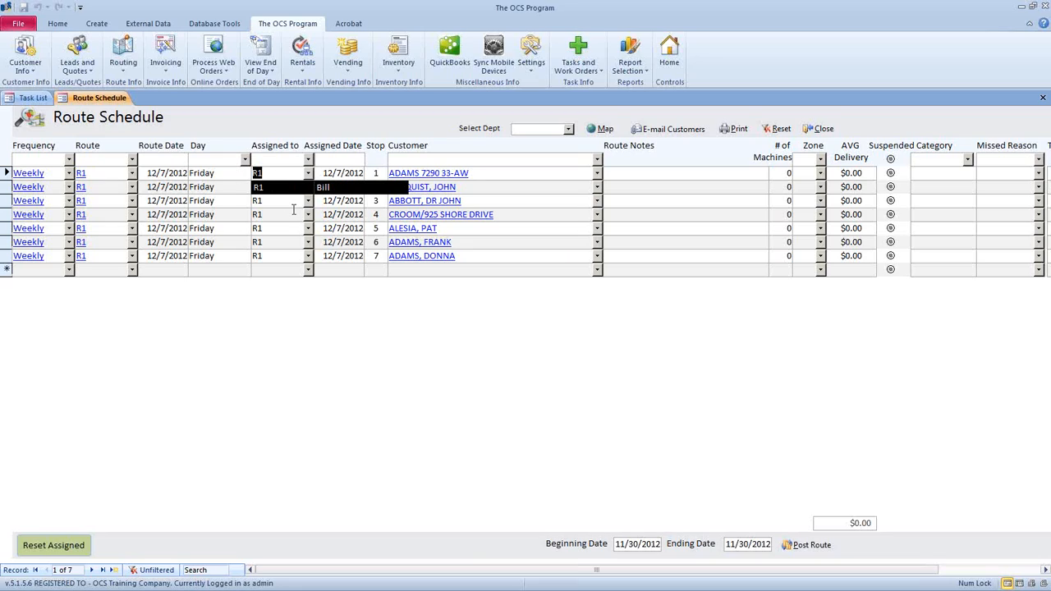
{"action": "left_click", "coordinate": [311, 171]}
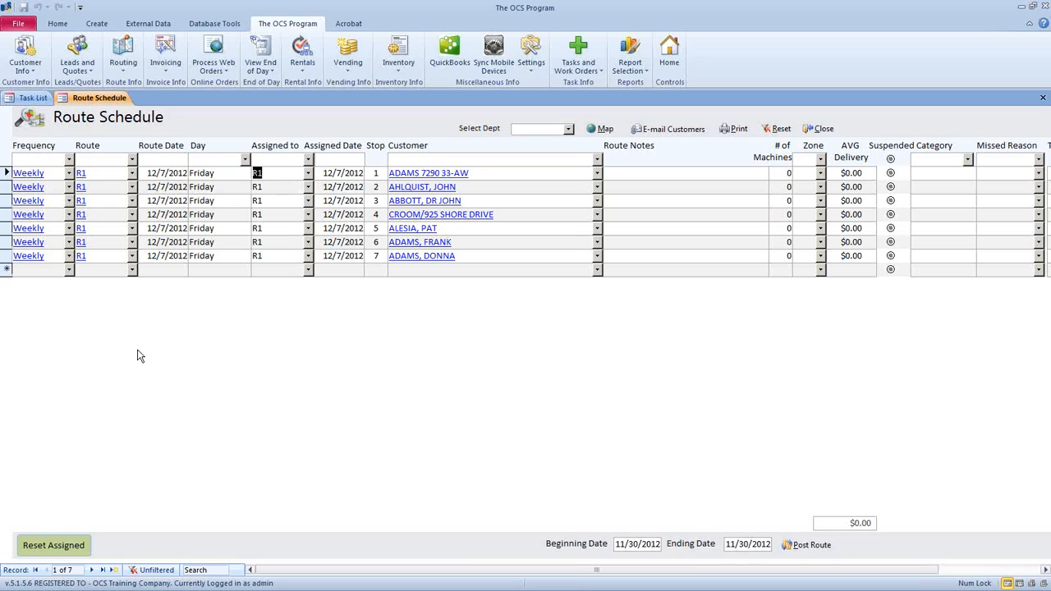
- Reset route R1's assigned stops from beginning date 12/7/2012 and close the reset window
{"action": "left_click", "coordinate": [76, 545]}
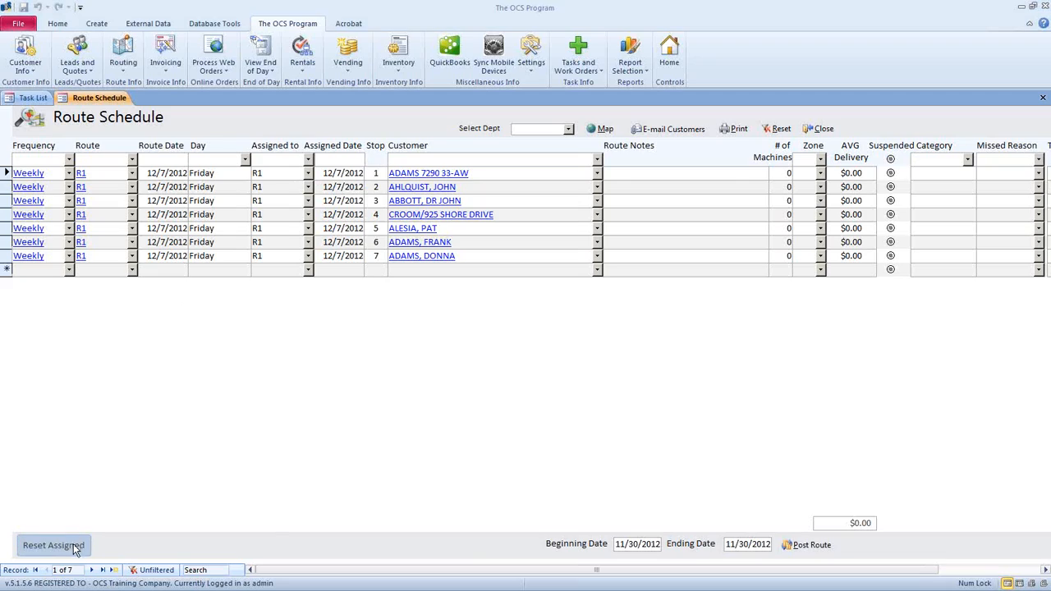
{"action": "left_click", "coordinate": [486, 178]}
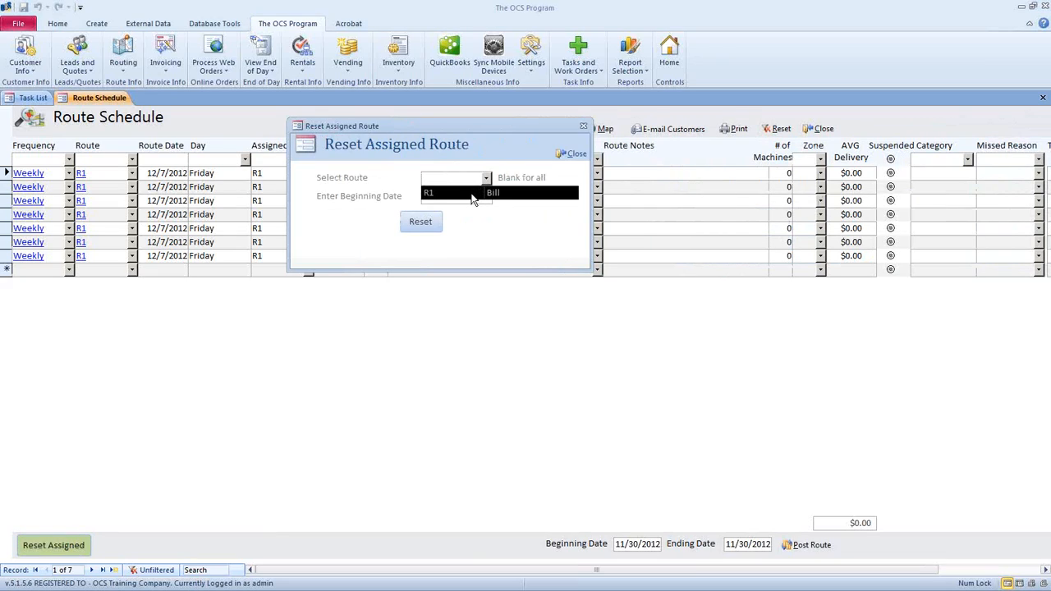
{"action": "left_click", "coordinate": [470, 194]}
{"action": "left_click", "coordinate": [465, 195]}
{"action": "left_click", "coordinate": [500, 196]}
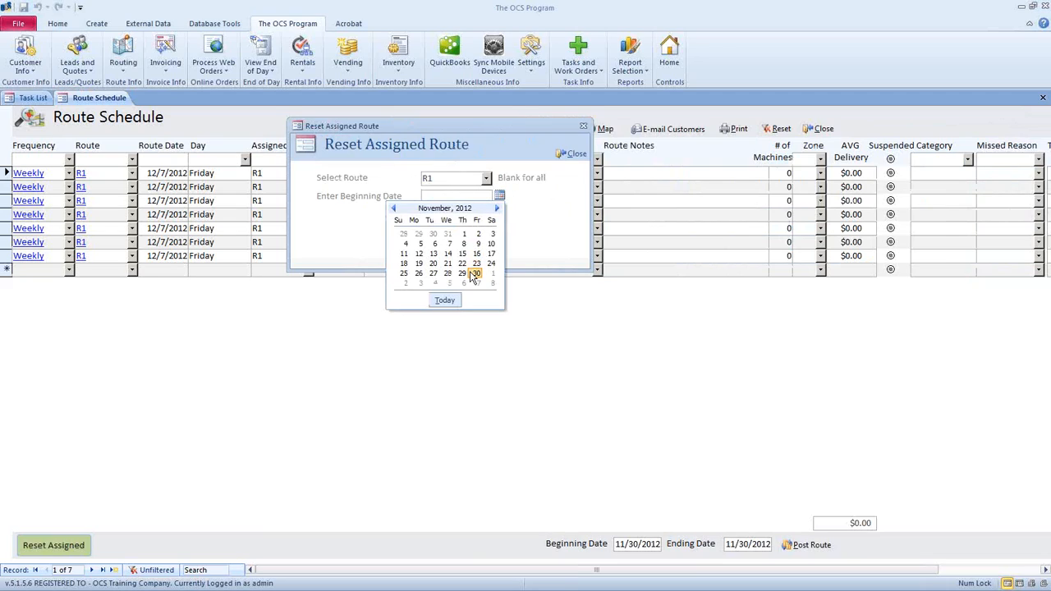
{"action": "left_click", "coordinate": [474, 281]}
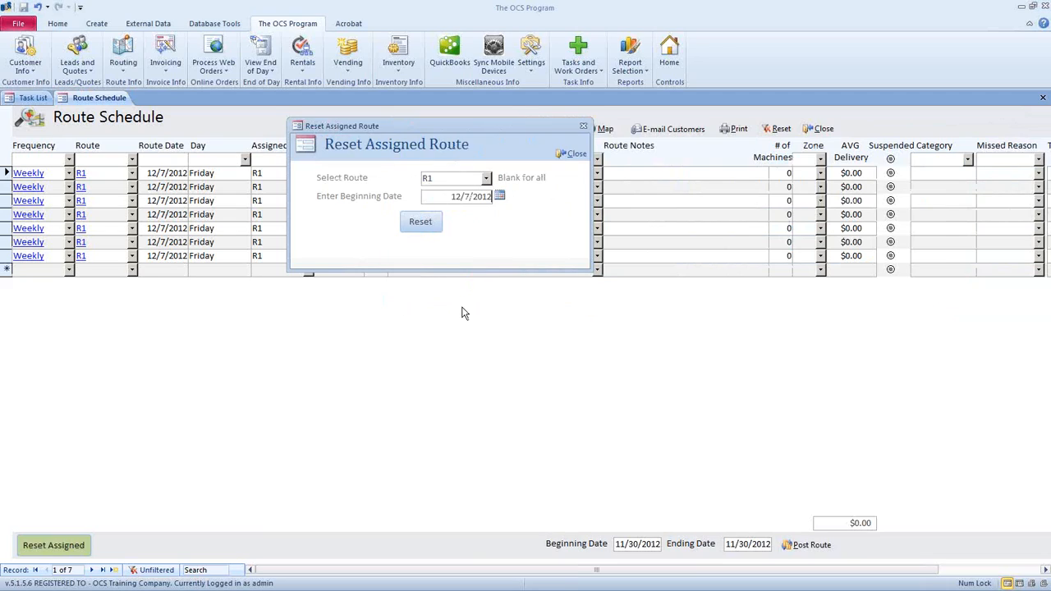
{"action": "left_click", "coordinate": [423, 223]}
{"action": "left_click", "coordinate": [574, 153]}
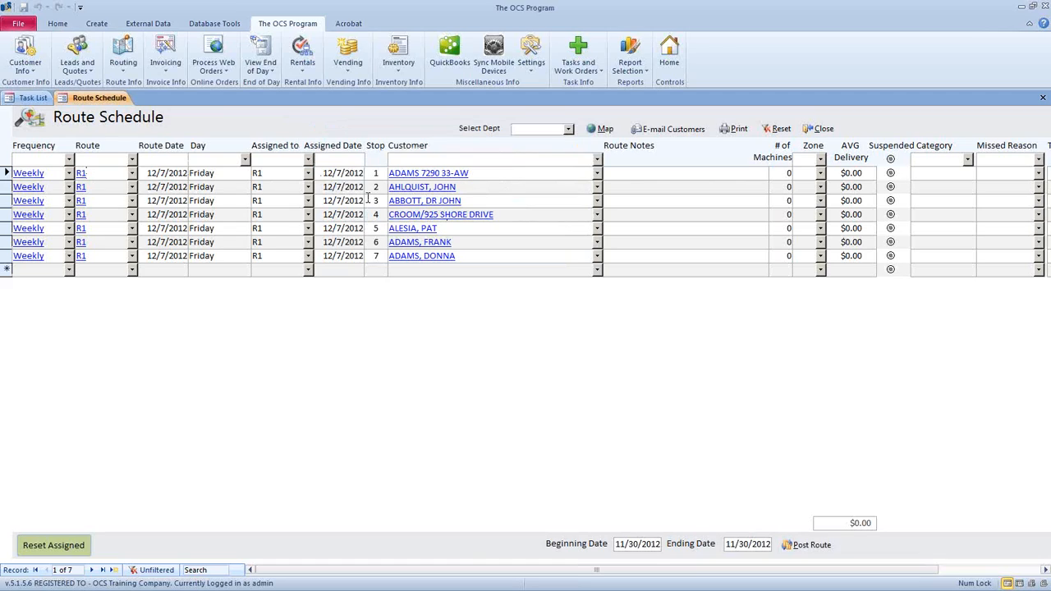
{"action": "left_click", "coordinate": [349, 173]}
{"action": "left_click_drag", "start_coordinate": [324, 174], "coordinate": [362, 173]}
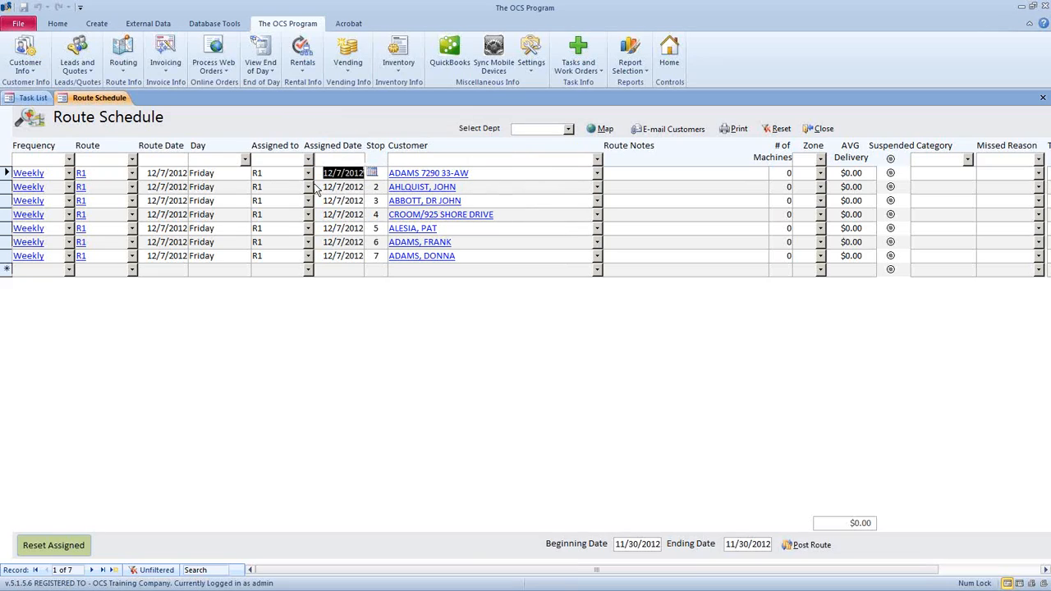
{"action": "left_click_drag", "start_coordinate": [215, 173], "coordinate": [193, 173]}
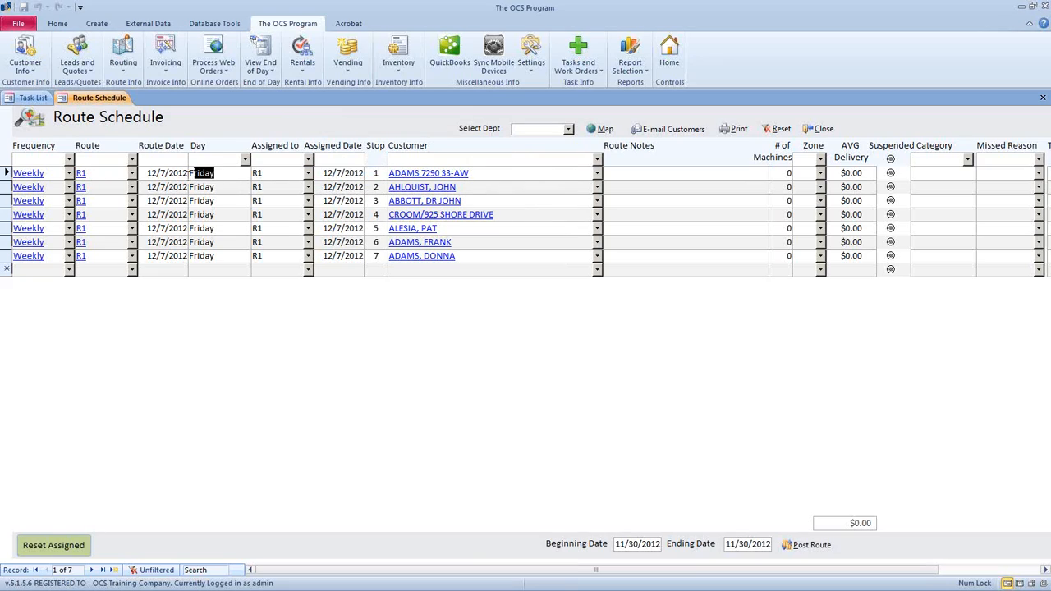
{"action": "left_click", "coordinate": [350, 259]}
{"action": "left_click", "coordinate": [351, 258]}
{"action": "left_click", "coordinate": [372, 256]}
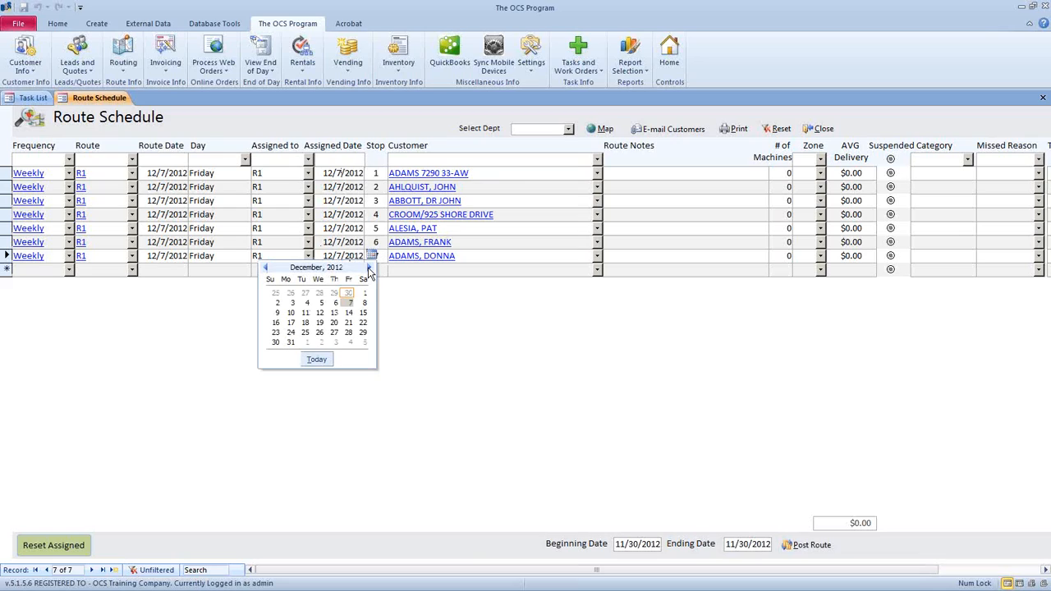
{"action": "left_click", "coordinate": [304, 312]}
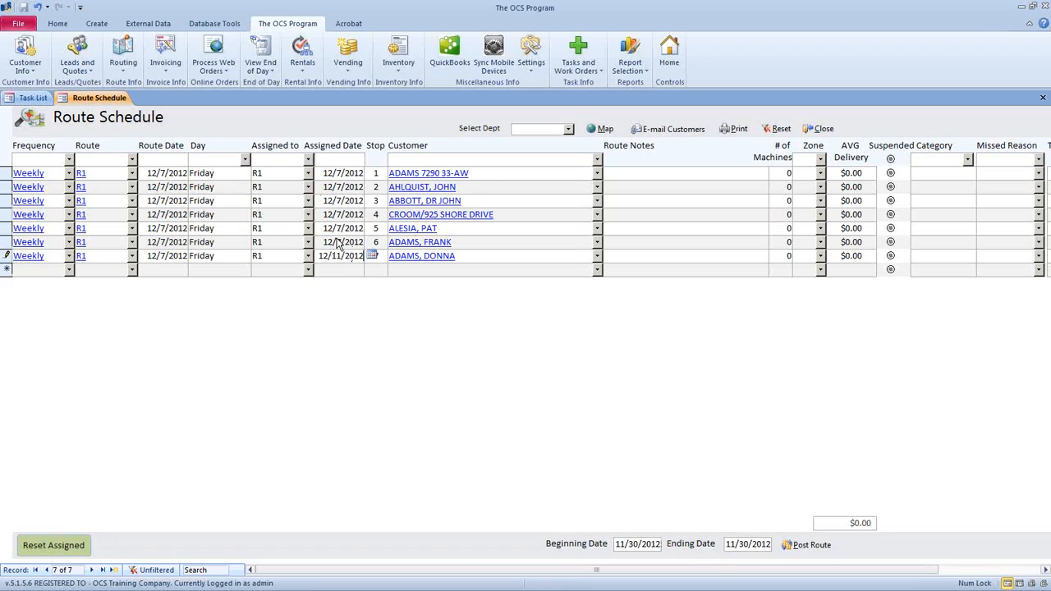
{"action": "left_click", "coordinate": [372, 255]}
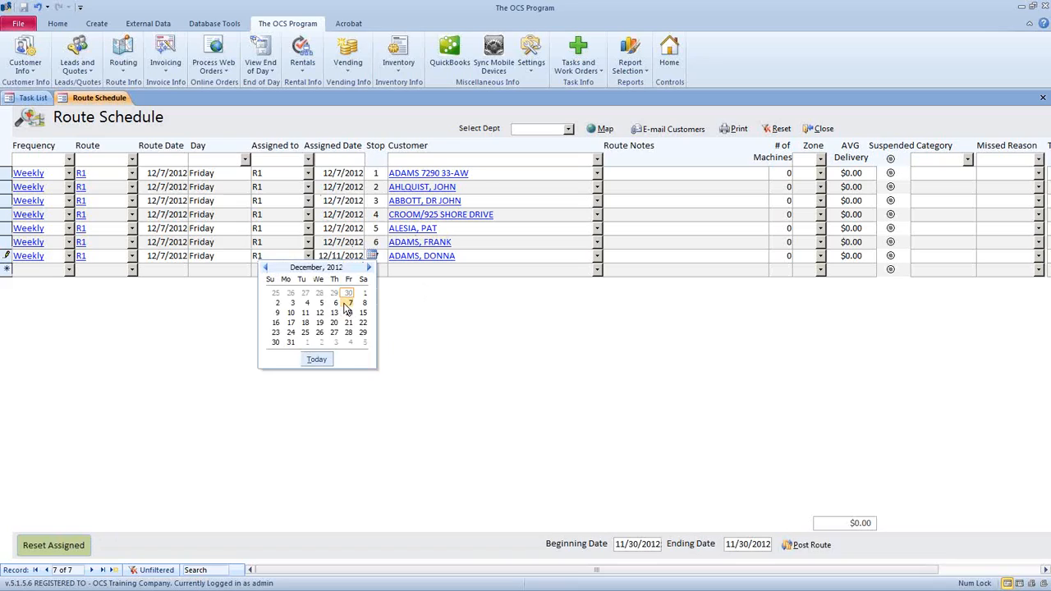
{"action": "left_click", "coordinate": [345, 298]}
{"action": "left_click", "coordinate": [325, 271]}
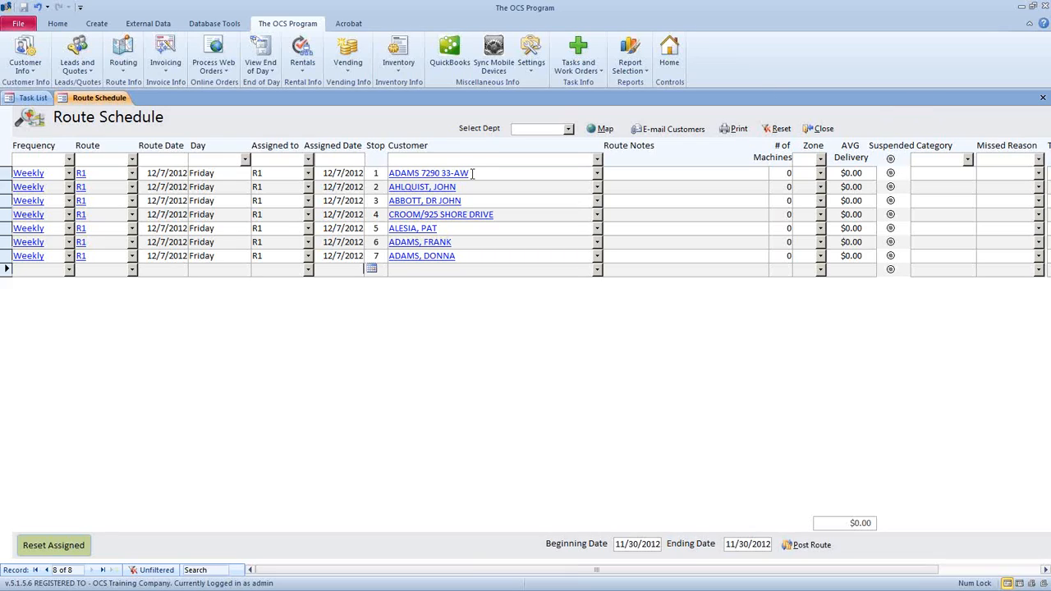
{"action": "left_click_drag", "start_coordinate": [472, 174], "coordinate": [389, 174]}
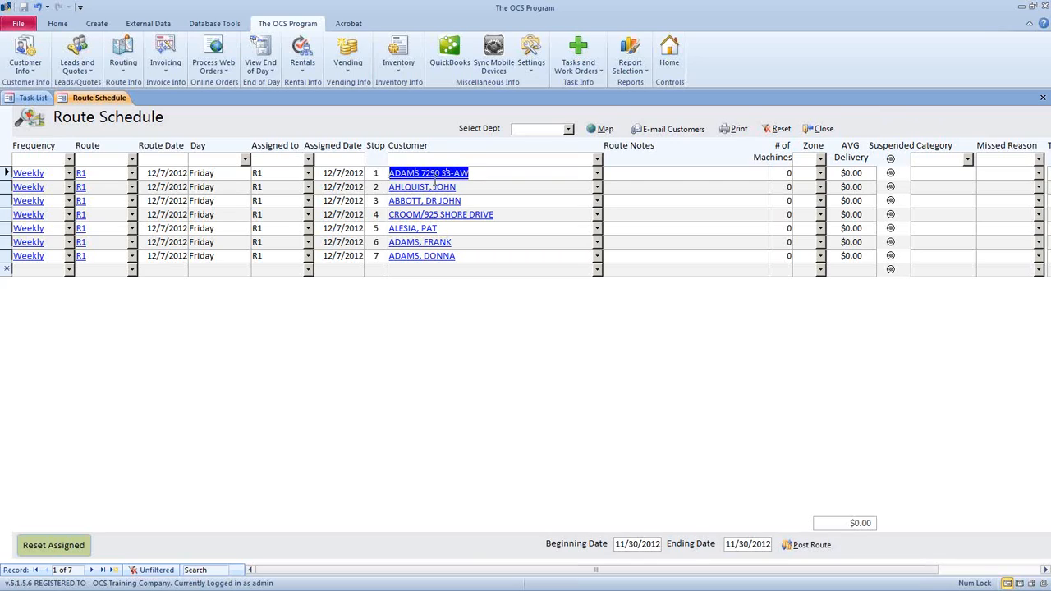
- Open the first route customer's detail record and view its three item prices ($24.99, $899.99, $2.99)
{"action": "left_click", "coordinate": [479, 174]}
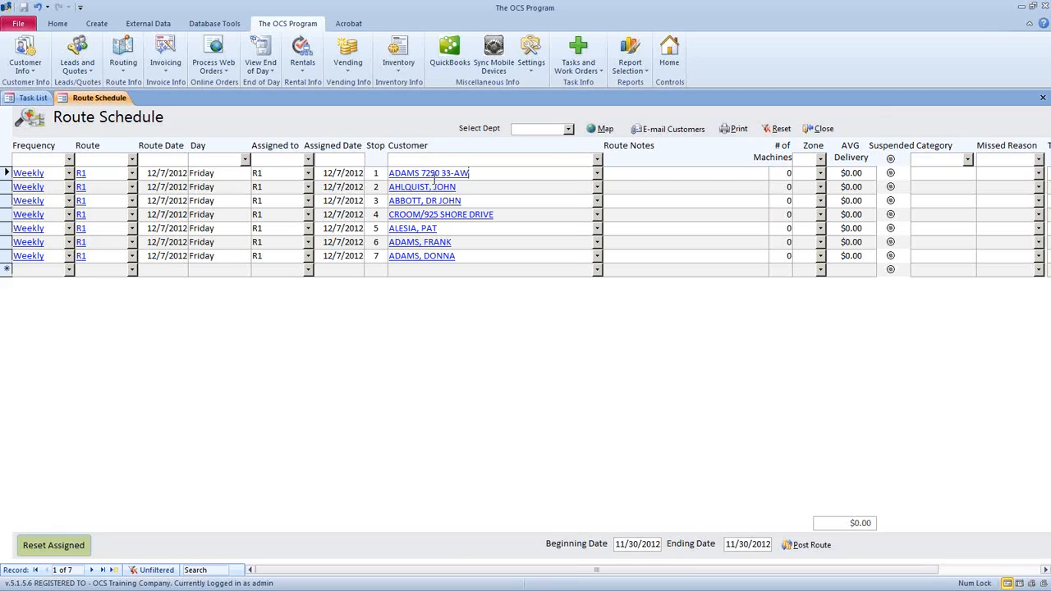
{"action": "double_click", "coordinate": [432, 173]}
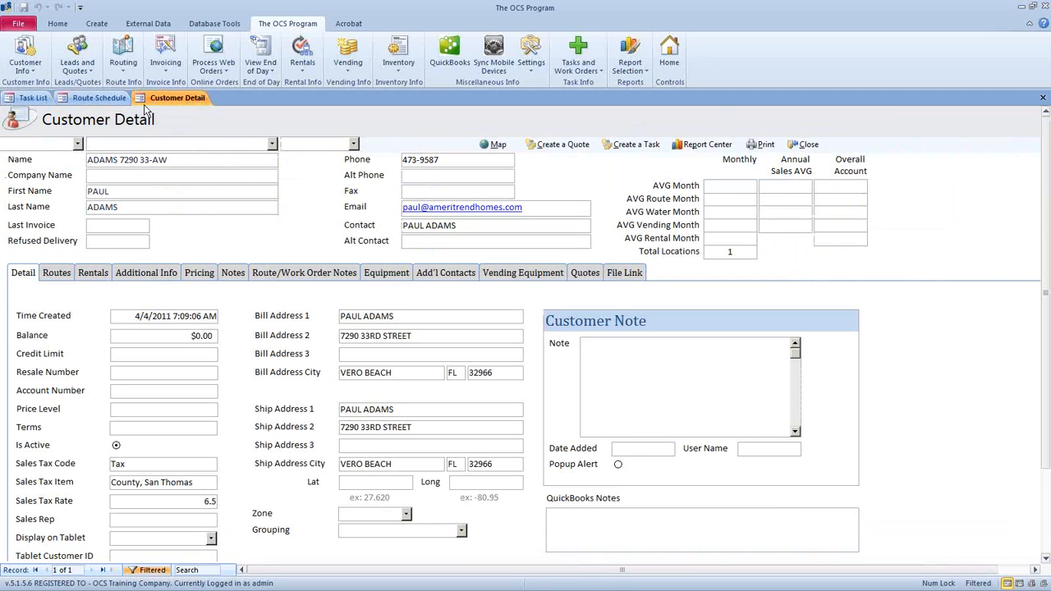
{"action": "left_click", "coordinate": [197, 279]}
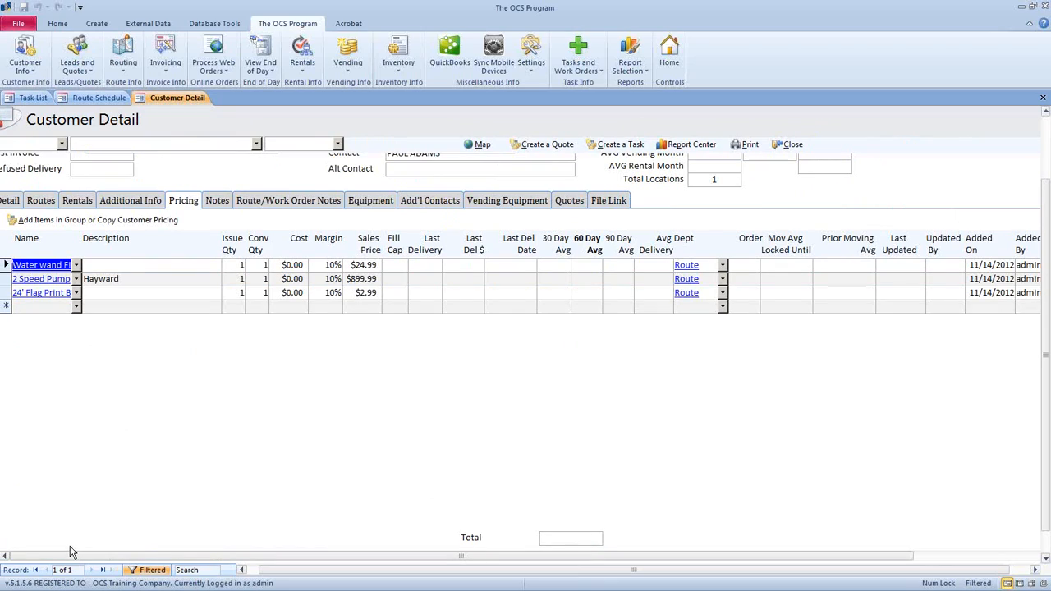
{"action": "left_click_drag", "start_coordinate": [5, 265], "coordinate": [4, 295]}
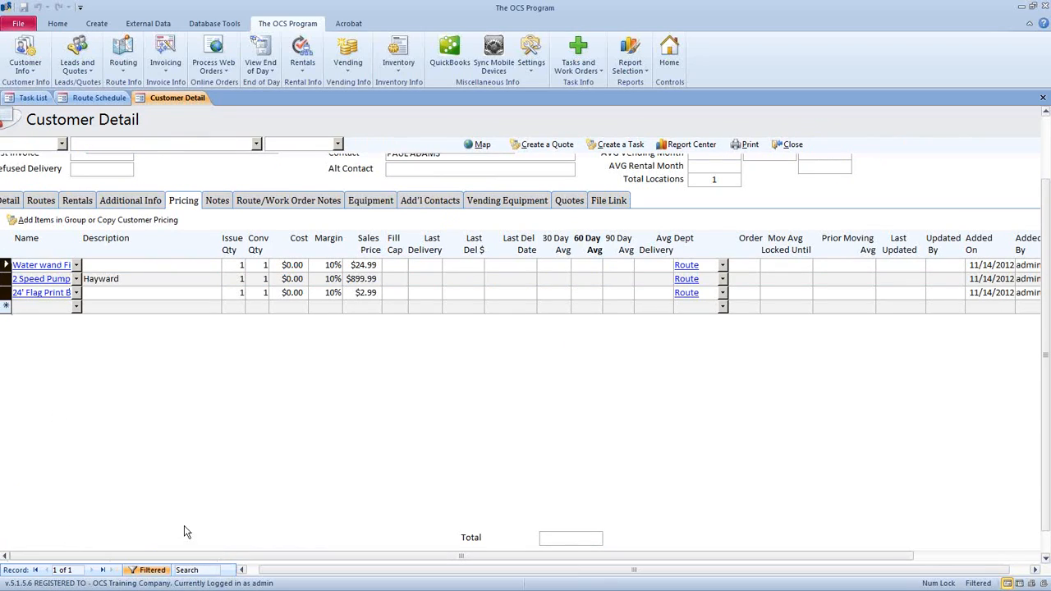
{"action": "left_click", "coordinate": [364, 264]}
{"action": "left_click", "coordinate": [366, 292]}
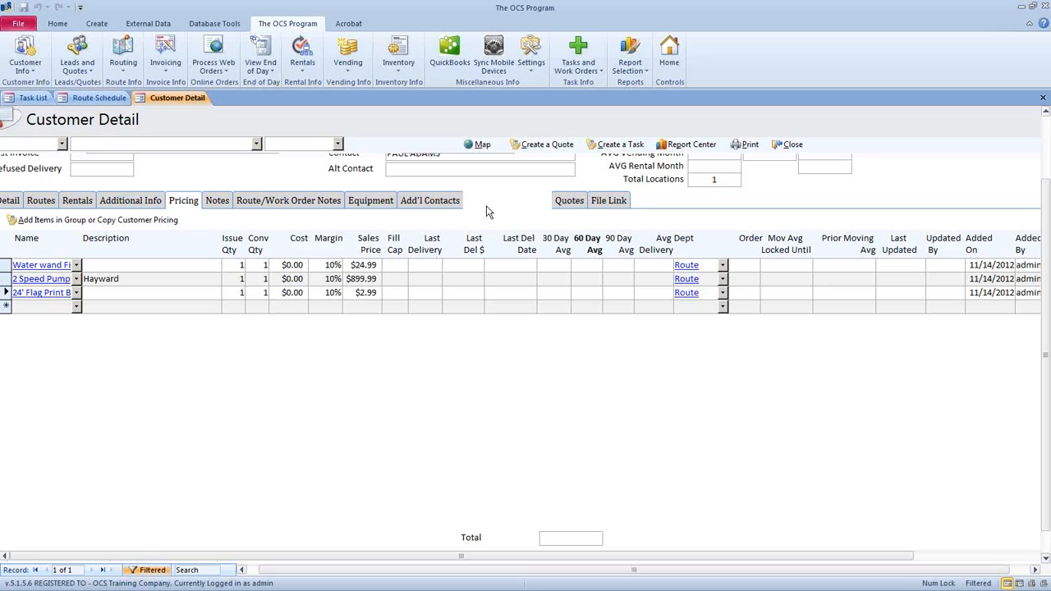
{"action": "left_click_drag", "start_coordinate": [351, 265], "coordinate": [403, 265]}
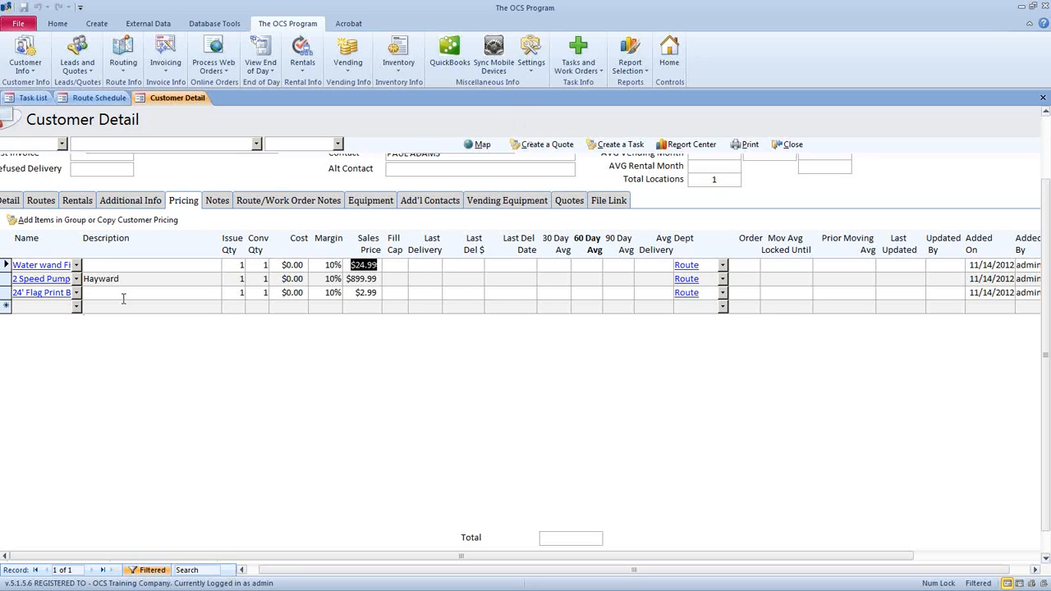
- Enter fill caps of 2, 1 and 4 for the three priced items
{"action": "left_click", "coordinate": [391, 264]}
{"action": "left_click", "coordinate": [399, 264]}
{"action": "type", "text": "2"}
{"action": "left_click", "coordinate": [399, 280]}
{"action": "type", "text": "1"}
{"action": "left_click", "coordinate": [400, 292]}
{"action": "type", "text": "4"}
{"action": "left_click", "coordinate": [389, 306]}
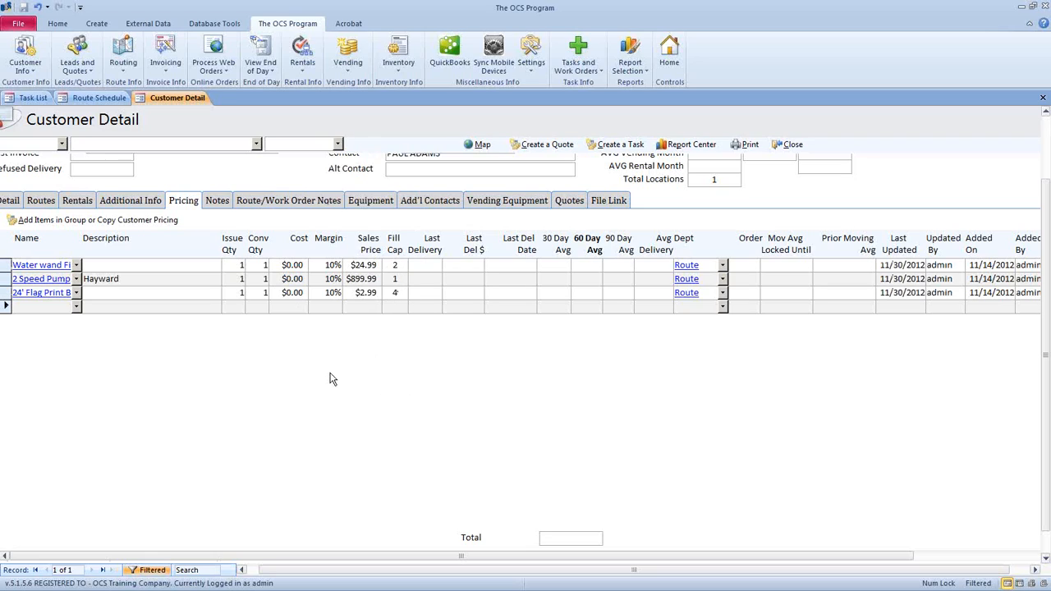
- Review the saved Fill Cap values and the first item's 90 Day Avg
{"action": "double_click", "coordinate": [399, 265]}
{"action": "key", "text": "Down"}
{"action": "key", "text": "Down"}
{"action": "left_click", "coordinate": [556, 267]}
{"action": "left_click", "coordinate": [621, 265]}
{"action": "left_click", "coordinate": [412, 569]}
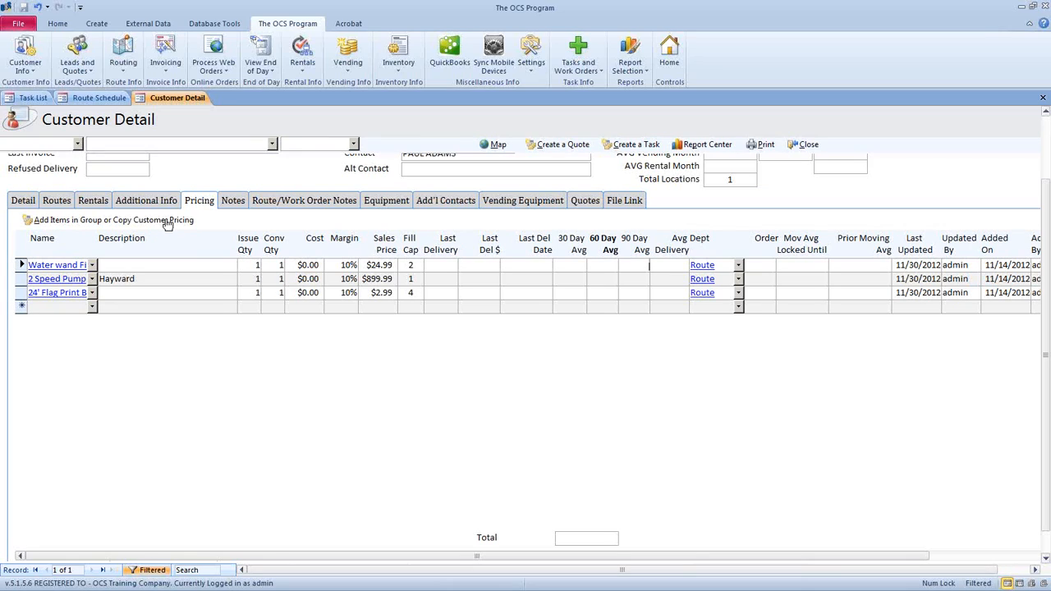
- Open Copy Customer Pricing and choose the current customer as the From Customer
{"action": "left_click", "coordinate": [167, 220]}
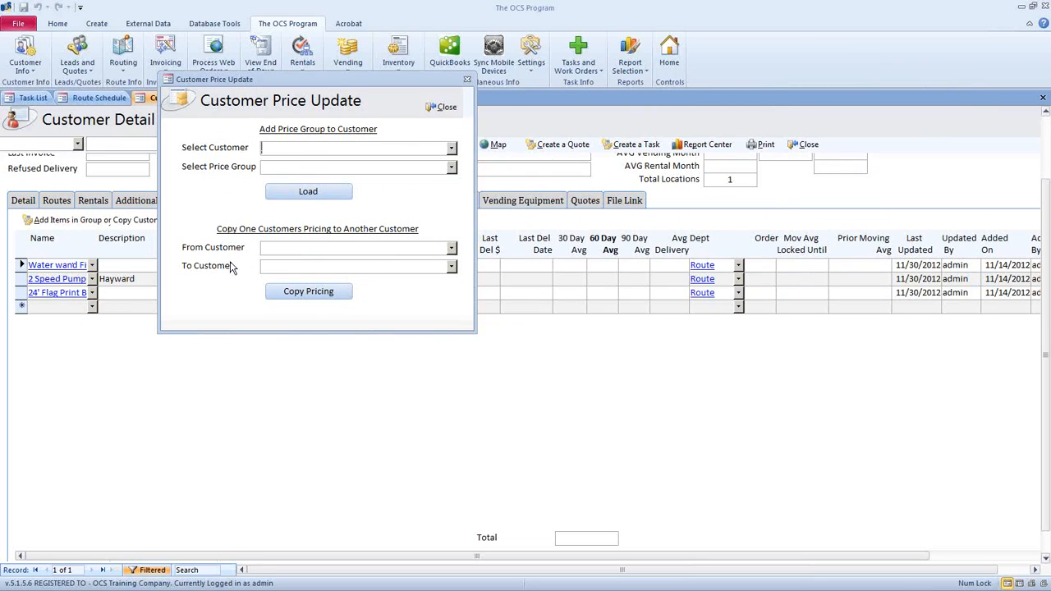
{"action": "left_click", "coordinate": [452, 248]}
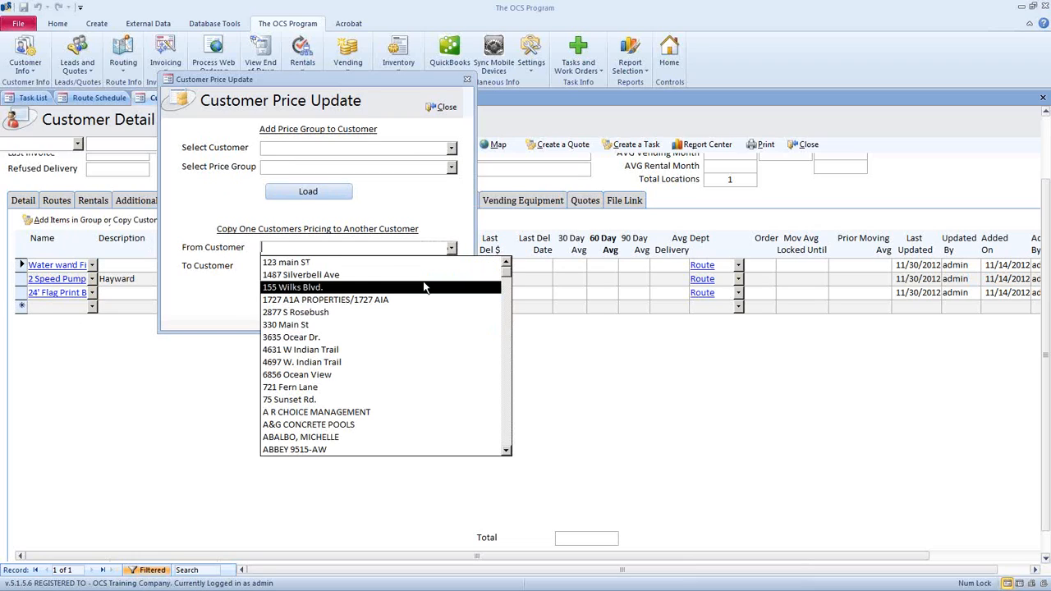
{"action": "type", "text": "adams"}
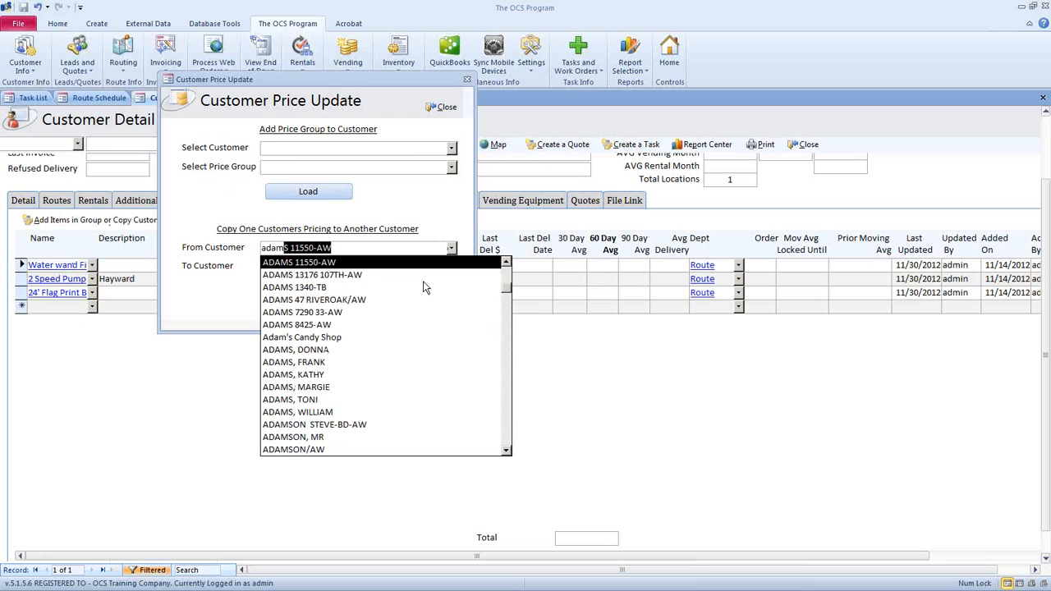
{"action": "left_click_drag", "start_coordinate": [379, 79], "coordinate": [345, 317]}
{"action": "left_click", "coordinate": [1038, 279]}
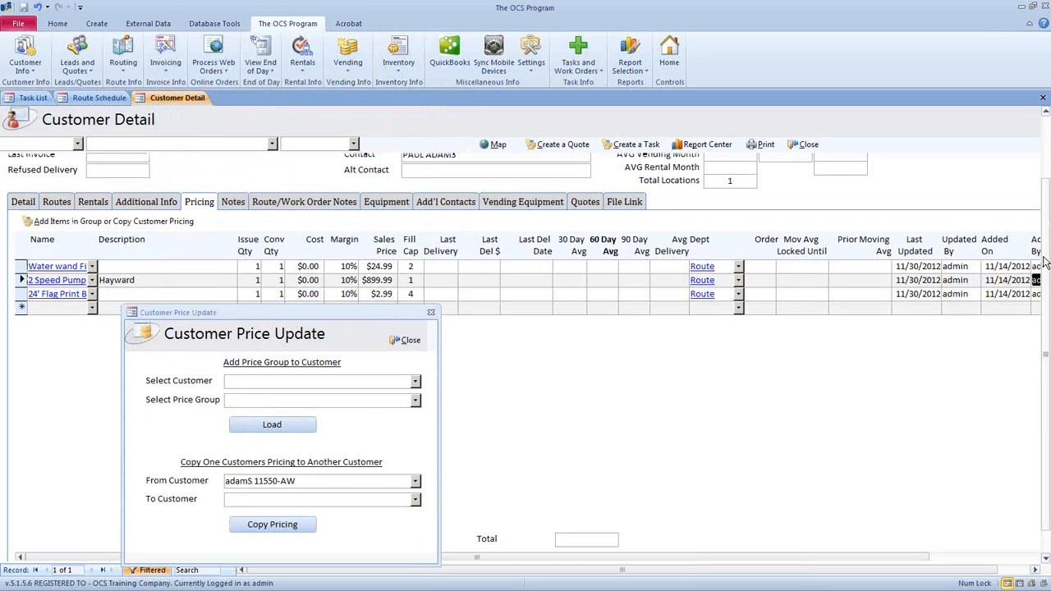
{"action": "scroll", "coordinate": [277, 171], "scroll_direction": "up", "scroll_amount": 2}
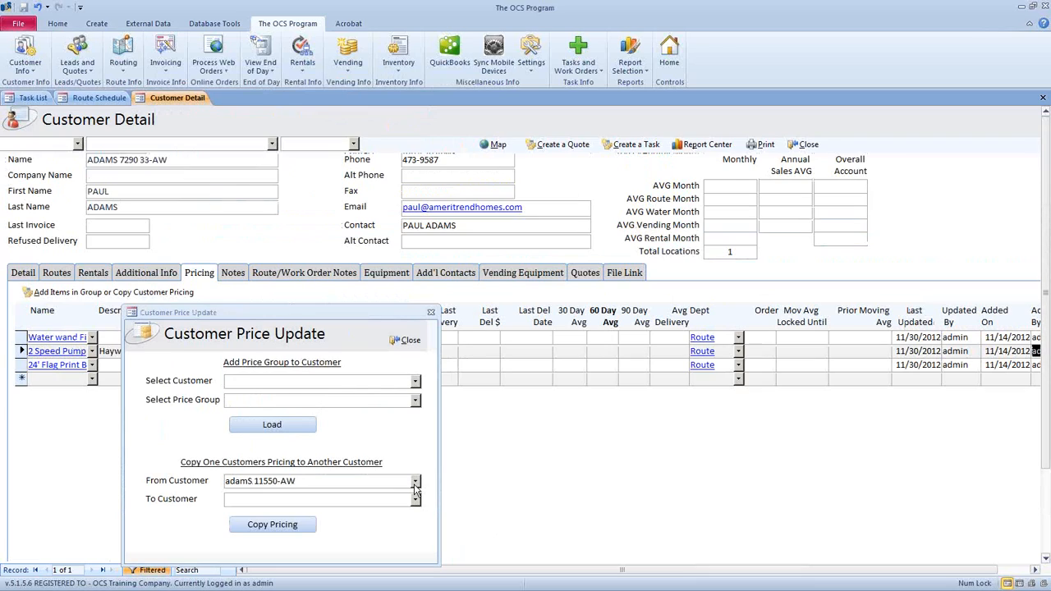
{"action": "left_click", "coordinate": [415, 484]}
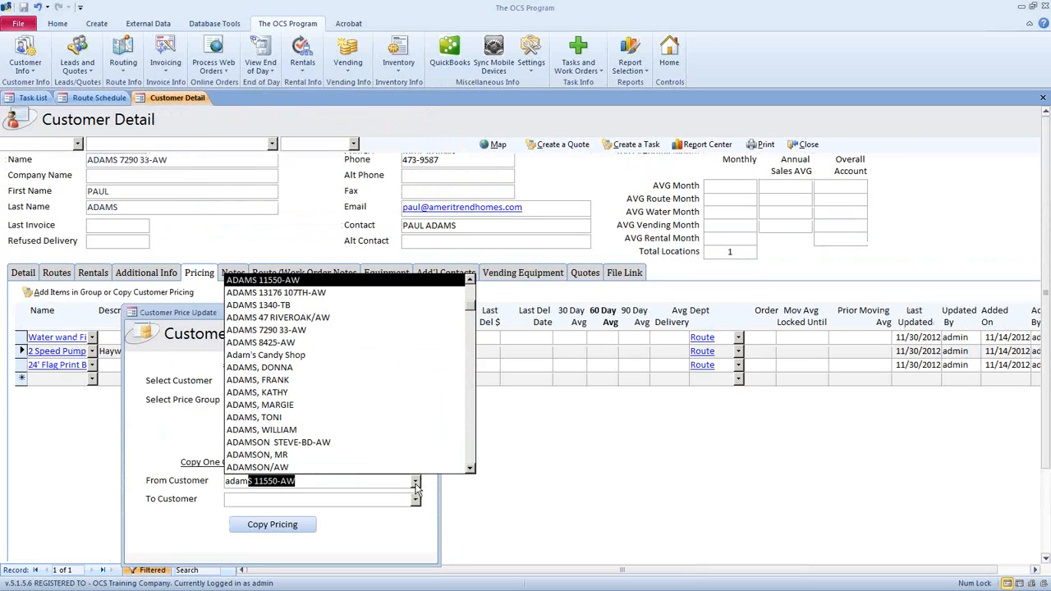
{"action": "left_click", "coordinate": [323, 331]}
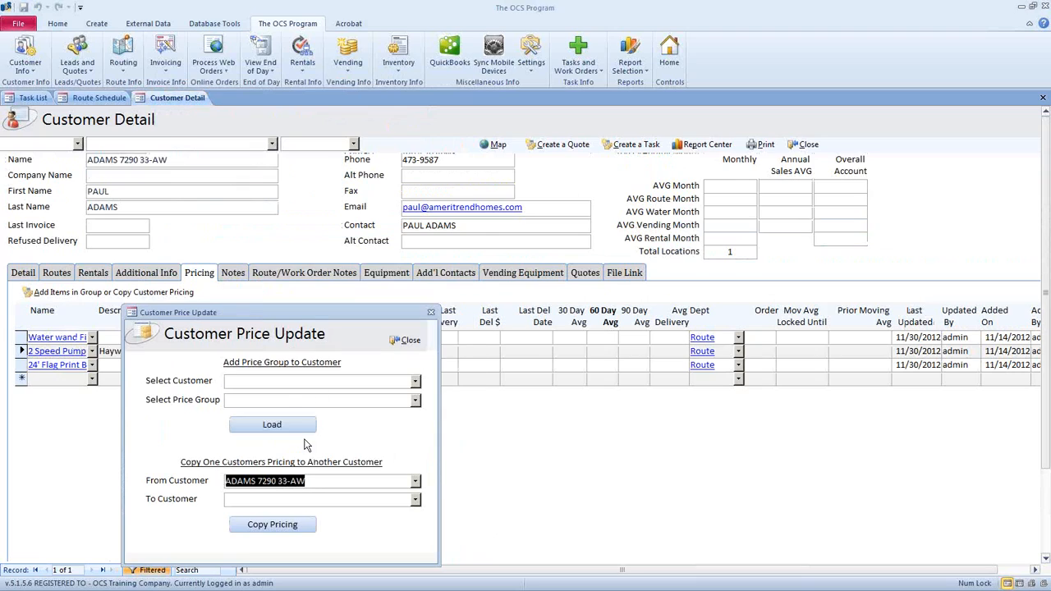
{"action": "left_click_drag", "start_coordinate": [289, 312], "coordinate": [605, 122]}
- Choose the To Customer and copy the pricing, confirming the prompt and completion message
{"action": "left_click", "coordinate": [732, 310]}
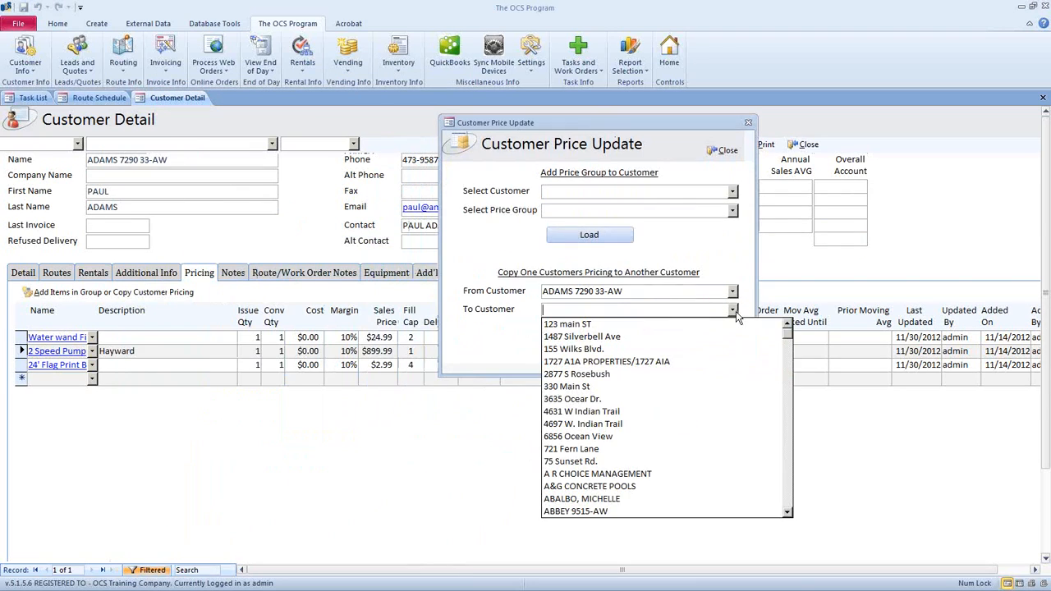
{"action": "left_click_drag", "start_coordinate": [778, 337], "coordinate": [784, 370]}
{"action": "left_click", "coordinate": [784, 496]}
{"action": "scroll", "coordinate": [601, 480], "scroll_direction": "down", "scroll_amount": 2}
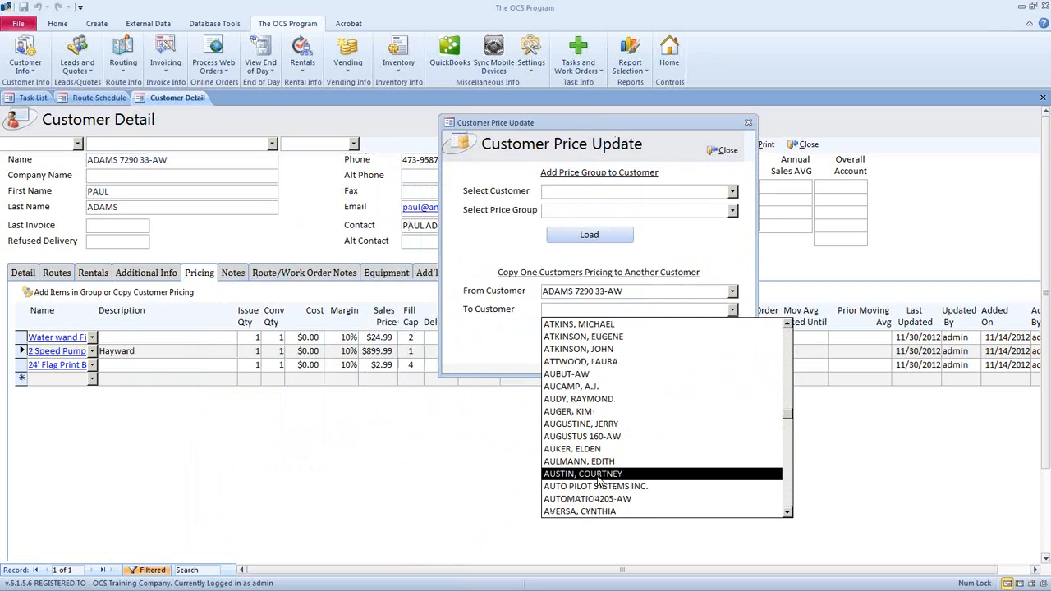
{"action": "left_click", "coordinate": [592, 451]}
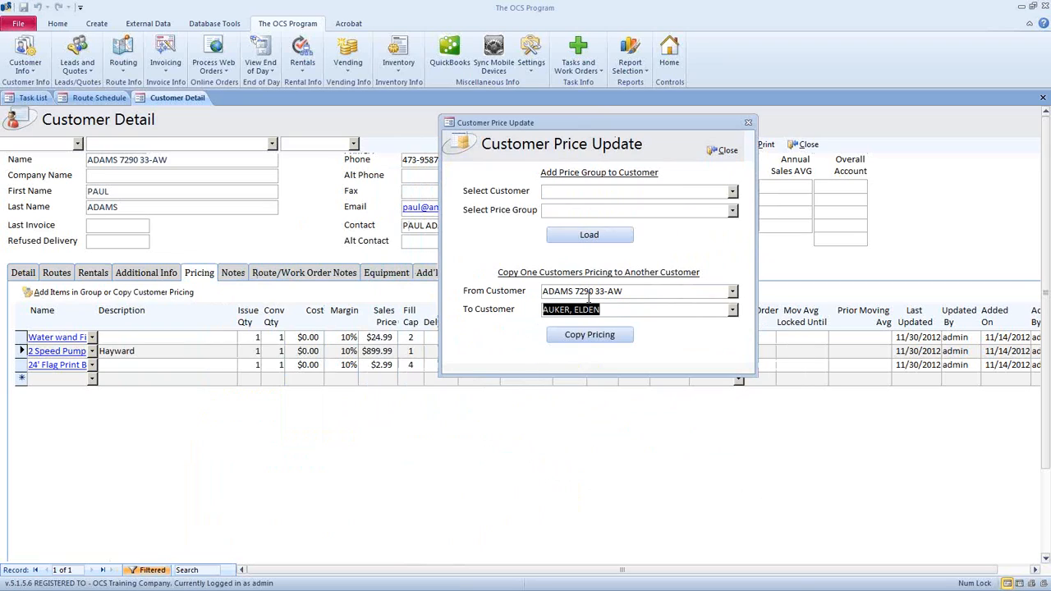
{"action": "left_click", "coordinate": [591, 338]}
{"action": "left_click", "coordinate": [517, 338]}
{"action": "left_click", "coordinate": [541, 336]}
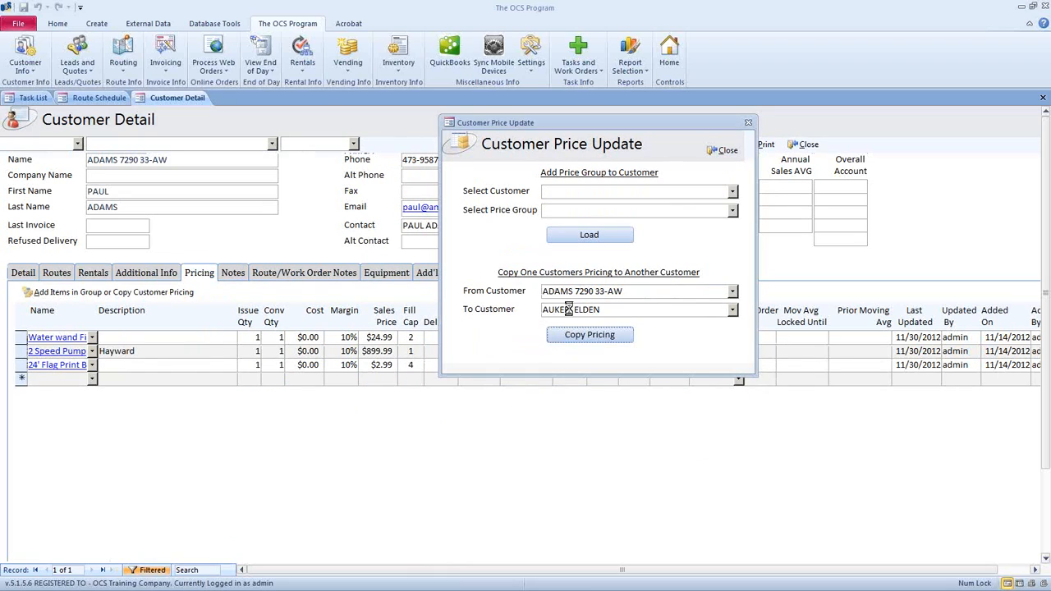
- Close the price update window and load the target customer's record
{"action": "left_click_drag", "start_coordinate": [610, 310], "coordinate": [532, 309]}
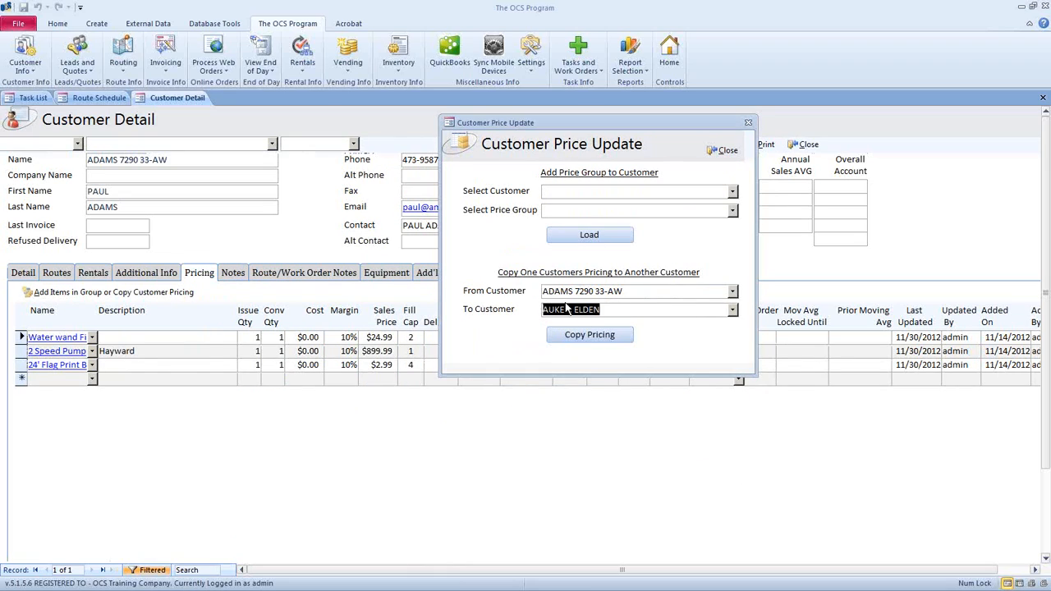
{"action": "left_click", "coordinate": [721, 148]}
{"action": "left_click", "coordinate": [246, 145]}
{"action": "key", "text": "ctrl+v"}
{"action": "key", "text": "Return"}
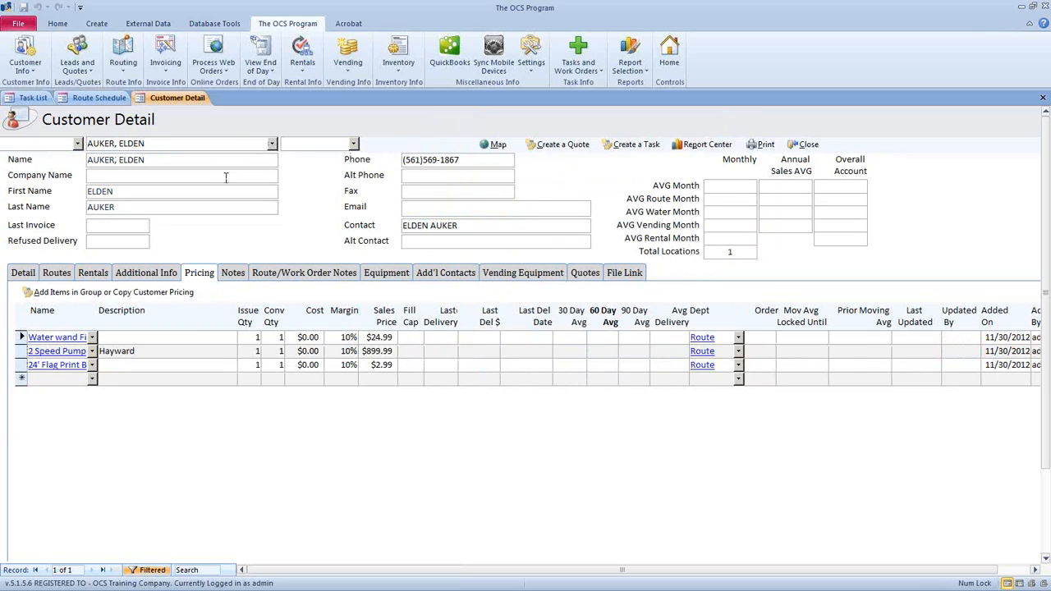
- Overwrite the Pricing tab's three Sales Price cells with 26.00, 950.00 and 4.00
{"action": "left_click", "coordinate": [160, 272]}
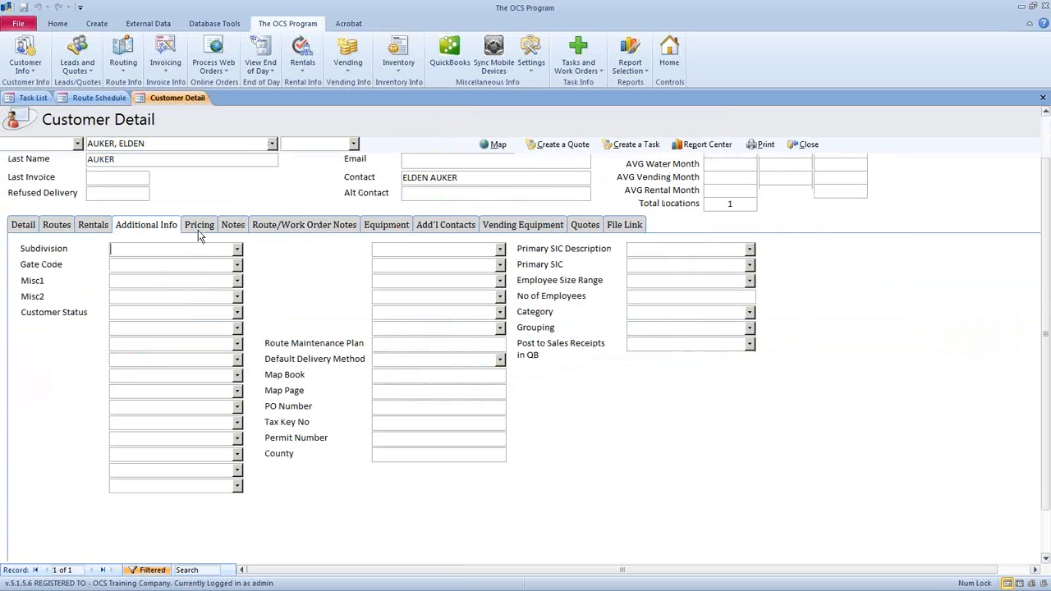
{"action": "left_click", "coordinate": [209, 228]}
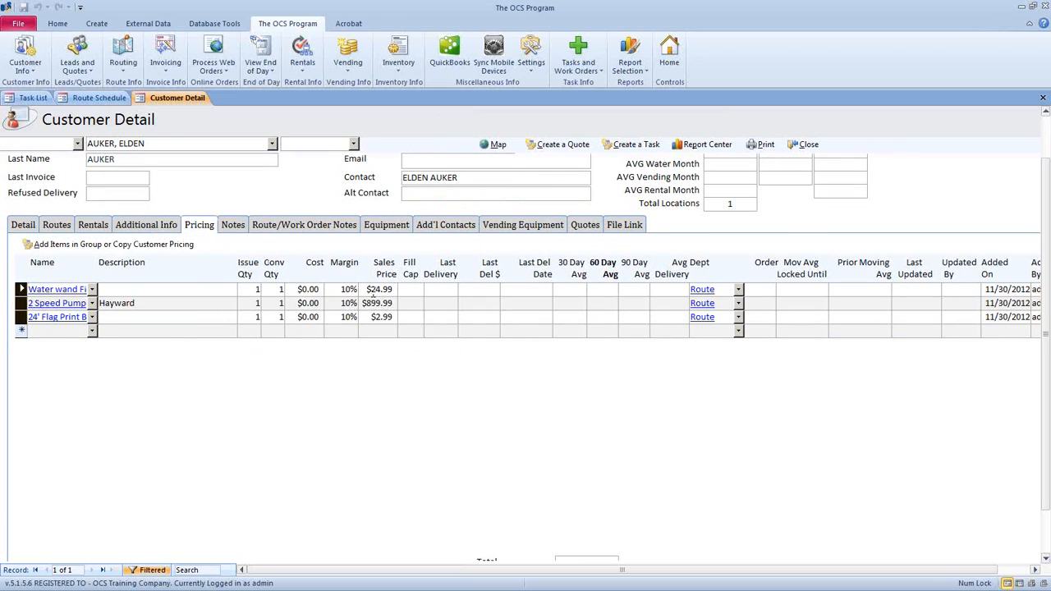
{"action": "left_click_drag", "start_coordinate": [370, 290], "coordinate": [451, 297]}
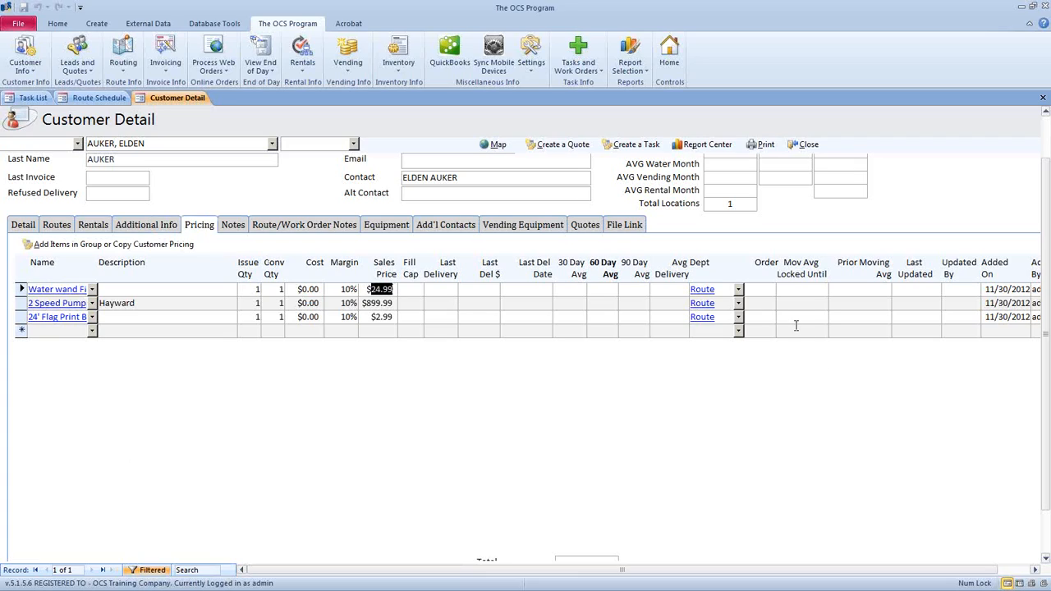
{"action": "type", "text": "26.00"}
{"action": "key", "text": "Down"}
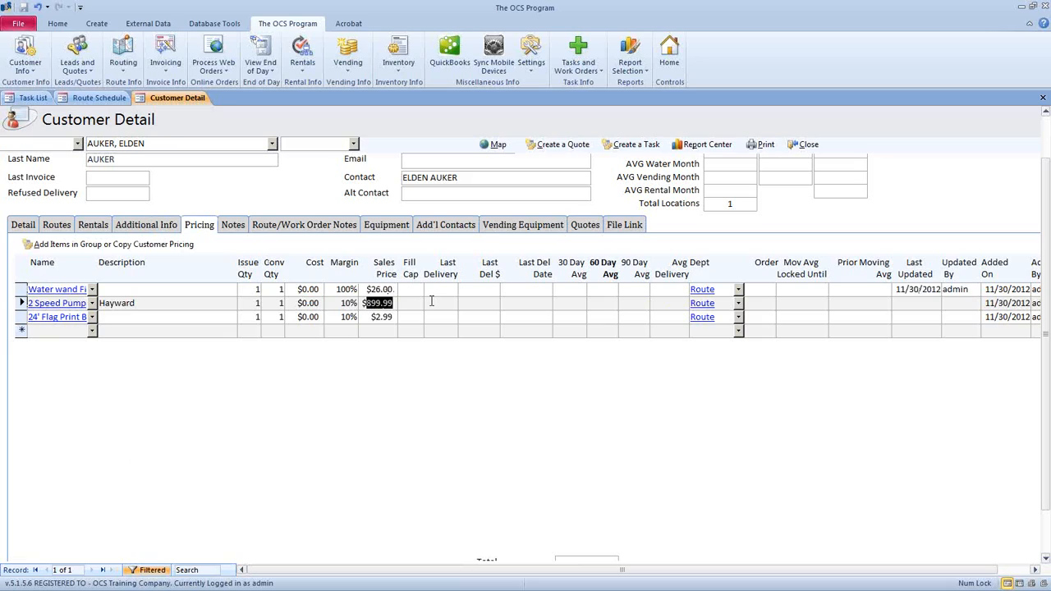
{"action": "type", "text": "$950.00"}
{"action": "key", "text": "Down"}
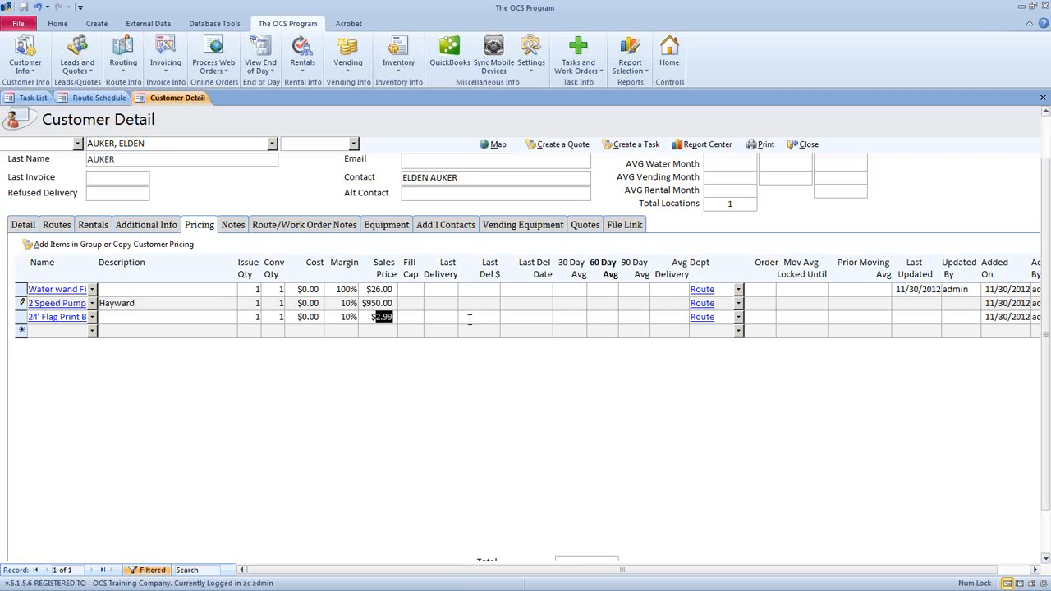
{"action": "type", "text": "$4.00"}
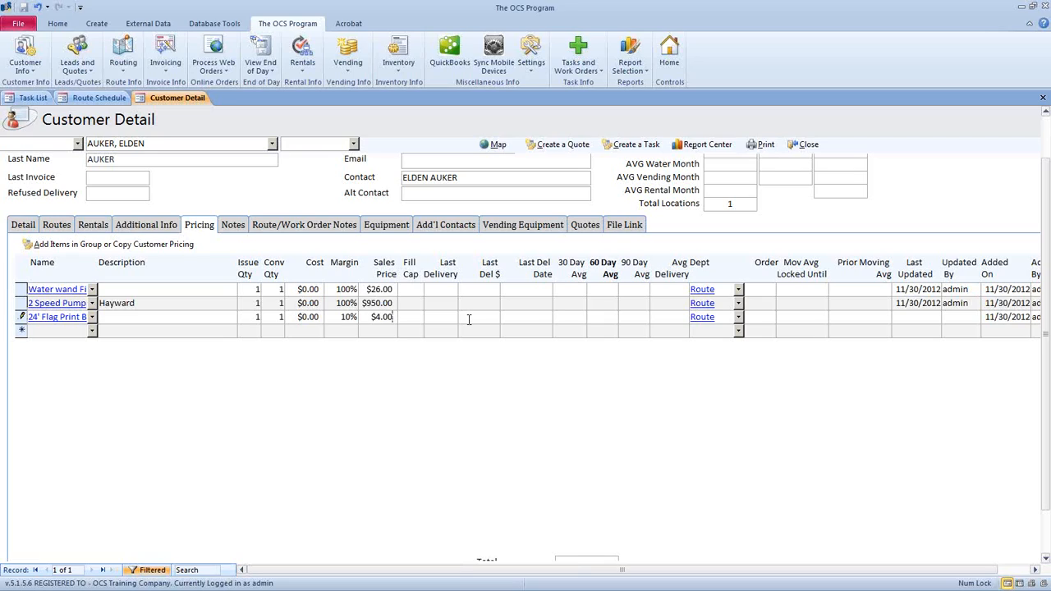
{"action": "left_click", "coordinate": [474, 332]}
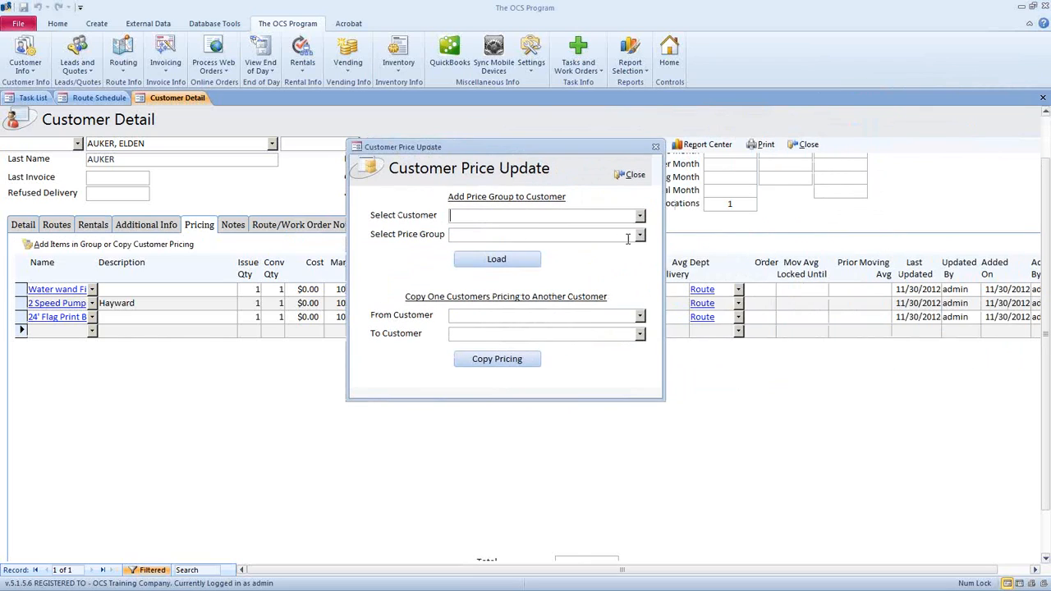
- Check the empty price group list, close Customer Price Update, and open Inventory > Item List
{"action": "left_click", "coordinate": [639, 236]}
{"action": "left_click", "coordinate": [388, 203]}
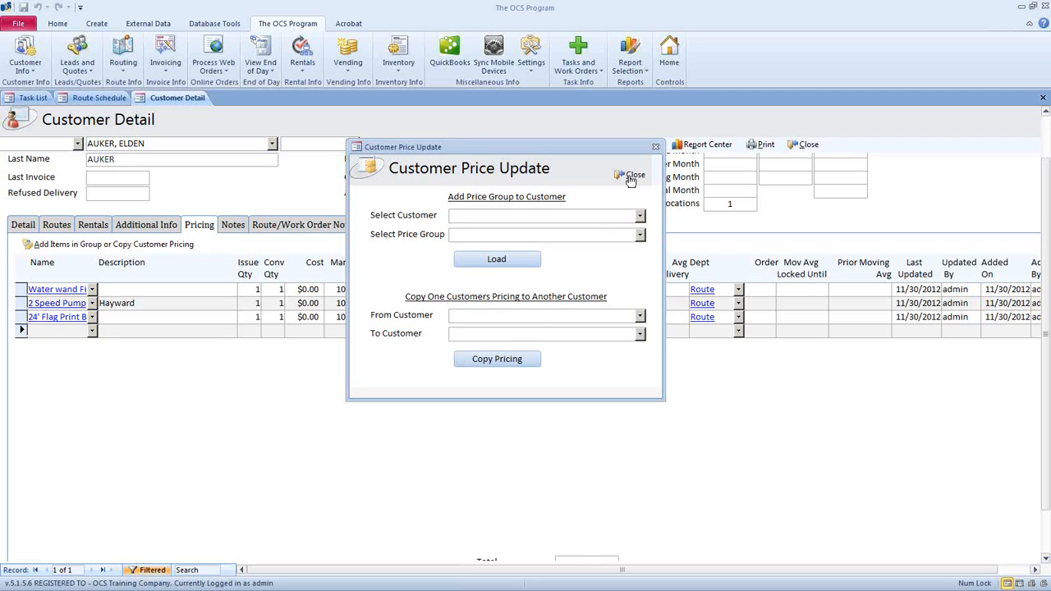
{"action": "left_click", "coordinate": [630, 177]}
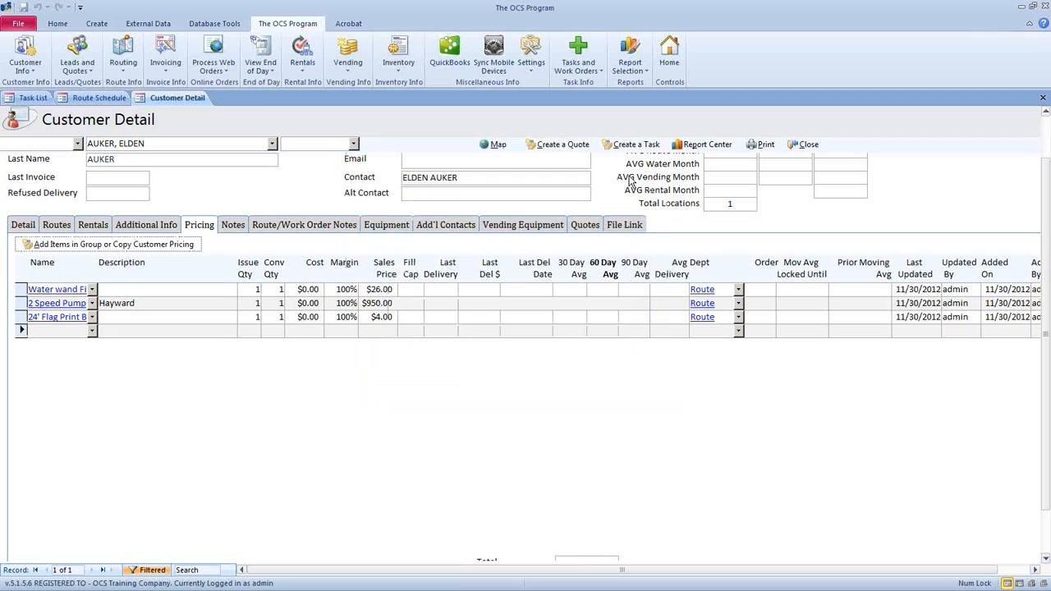
{"action": "left_click", "coordinate": [412, 72]}
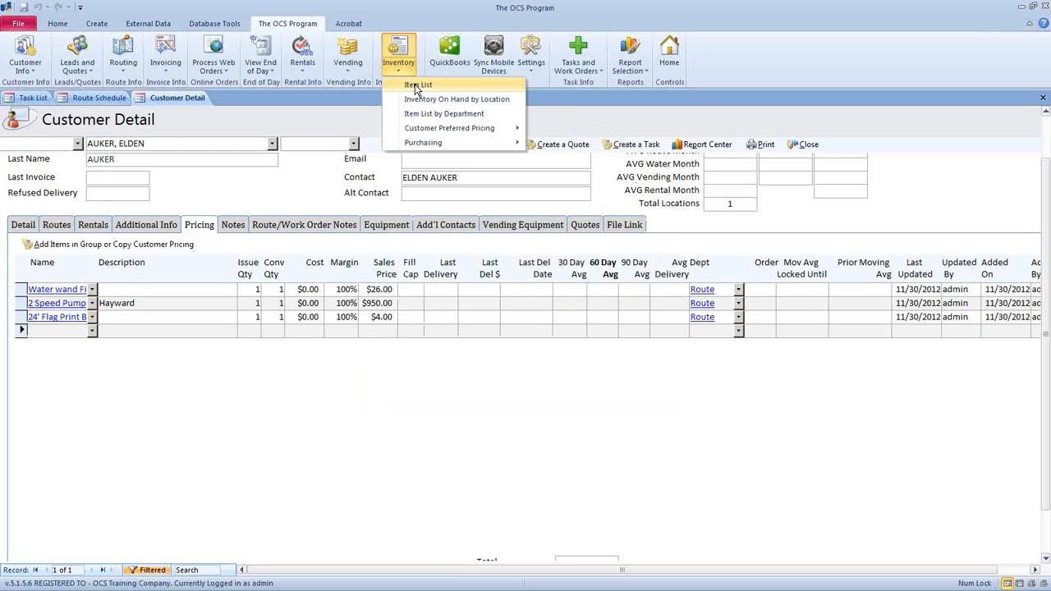
{"action": "left_click", "coordinate": [508, 86]}
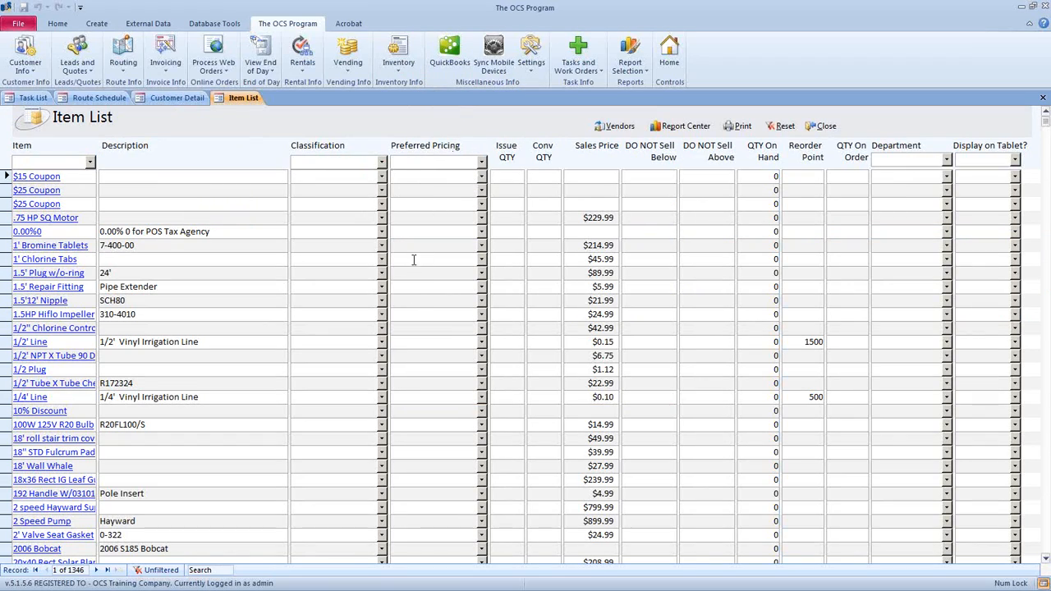
- Open Pricing Group Maintenance from Preferred Pricing and add groups 'Group A' and 'Group B'
{"action": "double_click", "coordinate": [407, 238]}
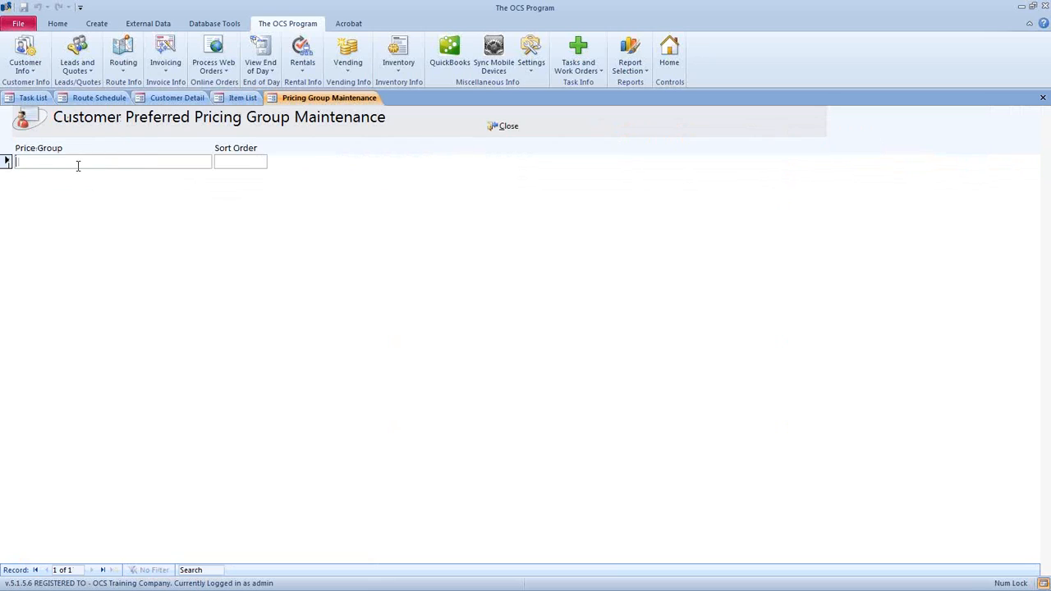
{"action": "type", "text": "G"}
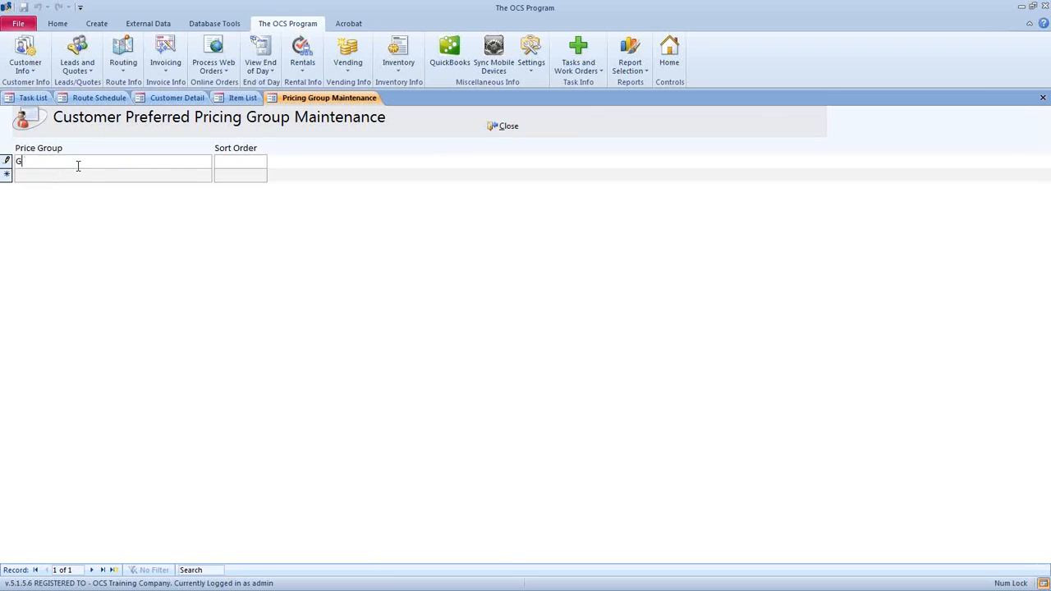
{"action": "type", "text": "roup A"}
{"action": "left_click", "coordinate": [68, 174]}
{"action": "type", "text": "Br"}
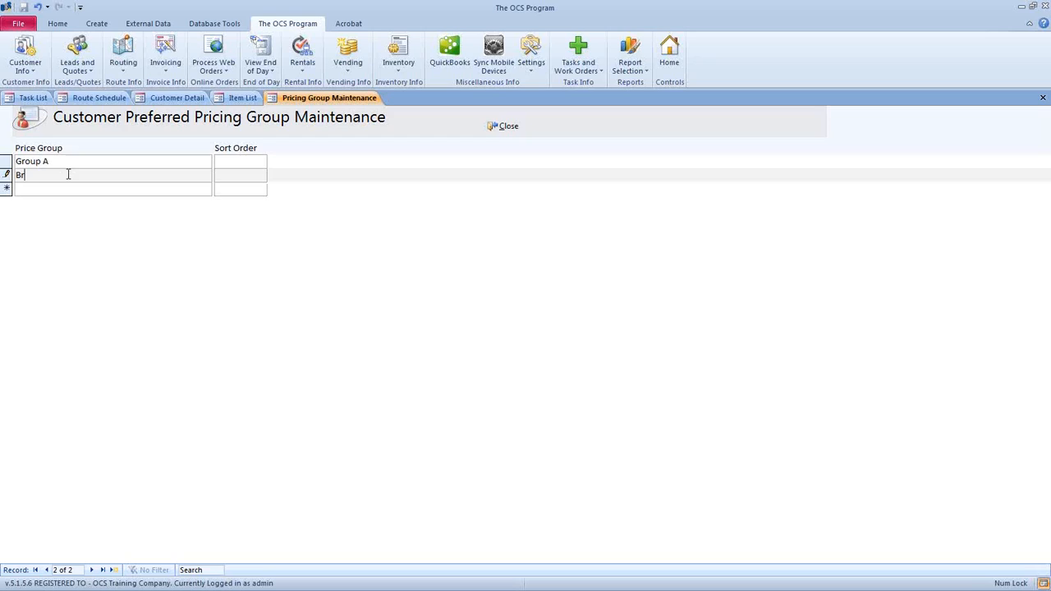
{"action": "type", "text": "oup"}
{"action": "key", "text": "BackSpace"}
{"action": "key", "text": "BackSpace"}
{"action": "key", "text": "BackSpace"}
{"action": "key", "text": "BackSpace"}
{"action": "key", "text": "BackSpace"}
{"action": "type", "text": "Gro"}
- Set sort order 1 for Group A and 2 for Group B
{"action": "left_click", "coordinate": [240, 162]}
{"action": "type", "text": "1"}
{"action": "left_click", "coordinate": [249, 179]}
{"action": "type", "text": "2"}
- Assign Group A to 1' Bromine Tablets, 1' Chlorine Tabs and the plug item
{"action": "left_click_drag", "start_coordinate": [244, 161], "coordinate": [159, 167]}
{"action": "left_click_drag", "start_coordinate": [230, 174], "coordinate": [264, 174]}
{"action": "left_click", "coordinate": [504, 128]}
{"action": "left_click", "coordinate": [482, 178]}
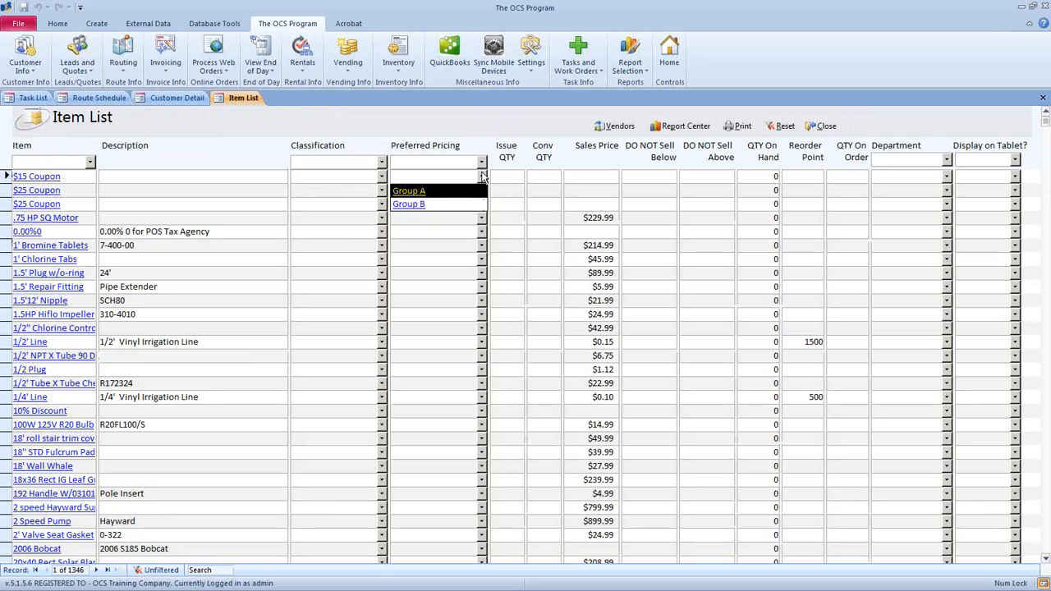
{"action": "left_click", "coordinate": [482, 177]}
{"action": "left_click", "coordinate": [482, 248]}
{"action": "left_click", "coordinate": [481, 263]}
{"action": "left_click", "coordinate": [482, 259]}
{"action": "left_click", "coordinate": [481, 274]}
{"action": "left_click", "coordinate": [482, 275]}
{"action": "left_click", "coordinate": [481, 286]}
- Assign Group B to 1/4' Line, the 100W bulb and 10% Discount
{"action": "left_click", "coordinate": [481, 398]}
{"action": "left_click", "coordinate": [481, 424]}
{"action": "left_click", "coordinate": [482, 424]}
{"action": "left_click", "coordinate": [477, 453]}
{"action": "left_click", "coordinate": [481, 520]}
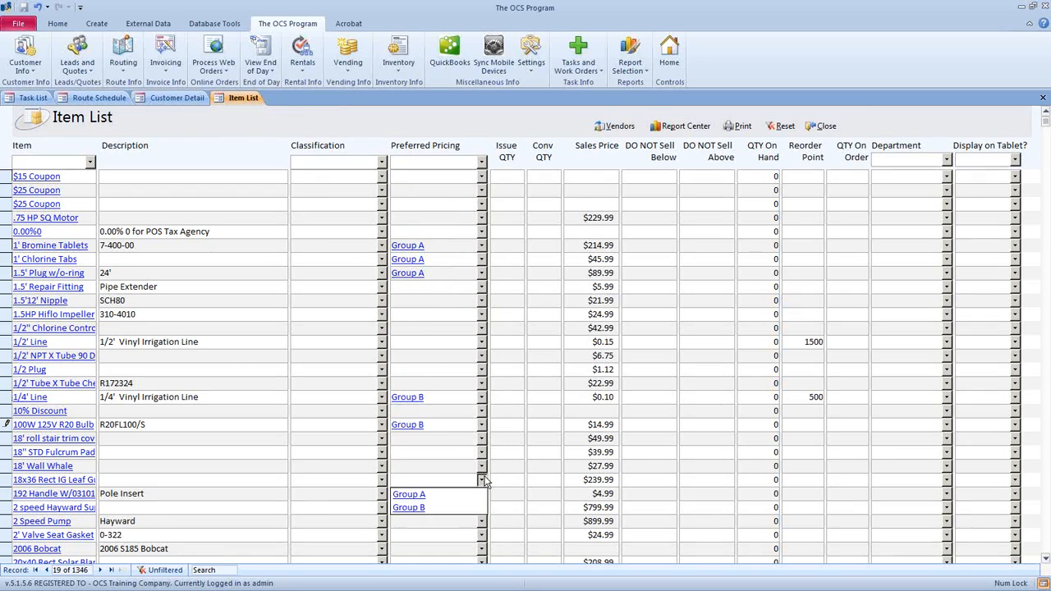
{"action": "left_click", "coordinate": [482, 520]}
{"action": "left_click", "coordinate": [482, 410]}
{"action": "left_click", "coordinate": [474, 439]}
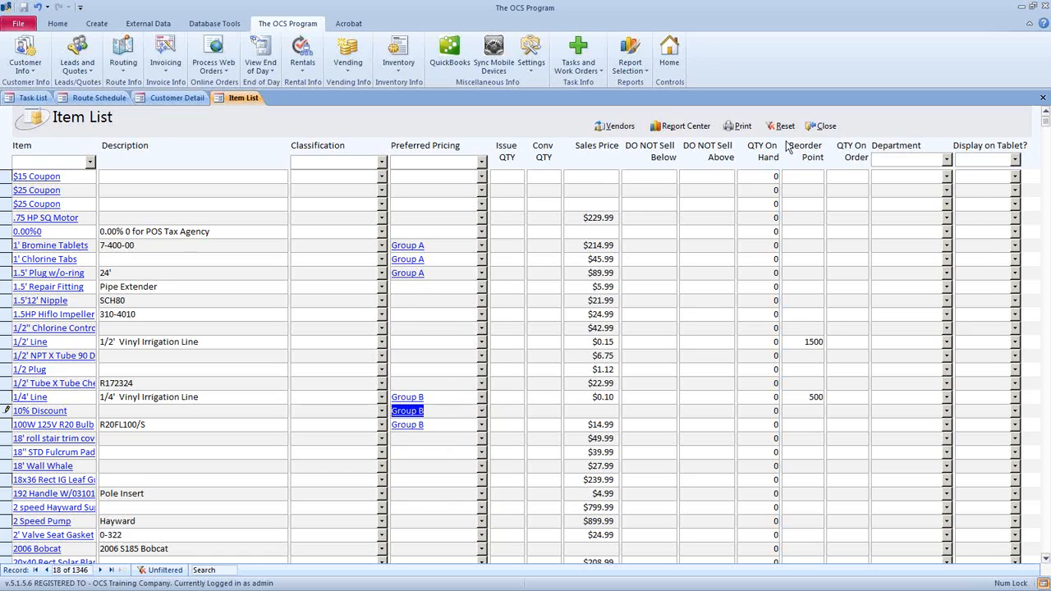
- Close the Item List and pick the customer and price group Group A in the price update tool
{"action": "left_click", "coordinate": [821, 125]}
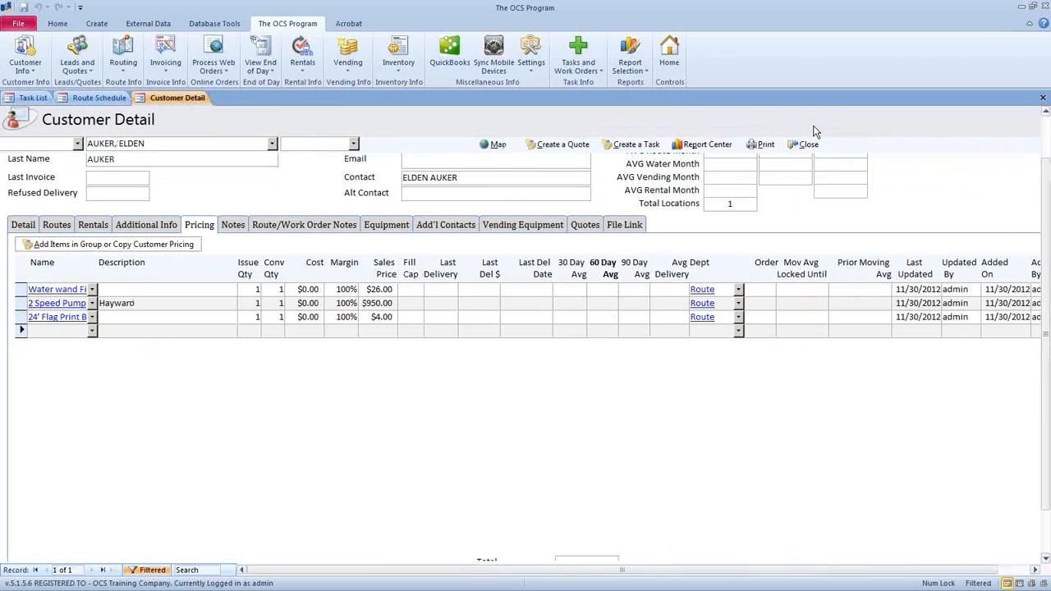
{"action": "left_click", "coordinate": [137, 247]}
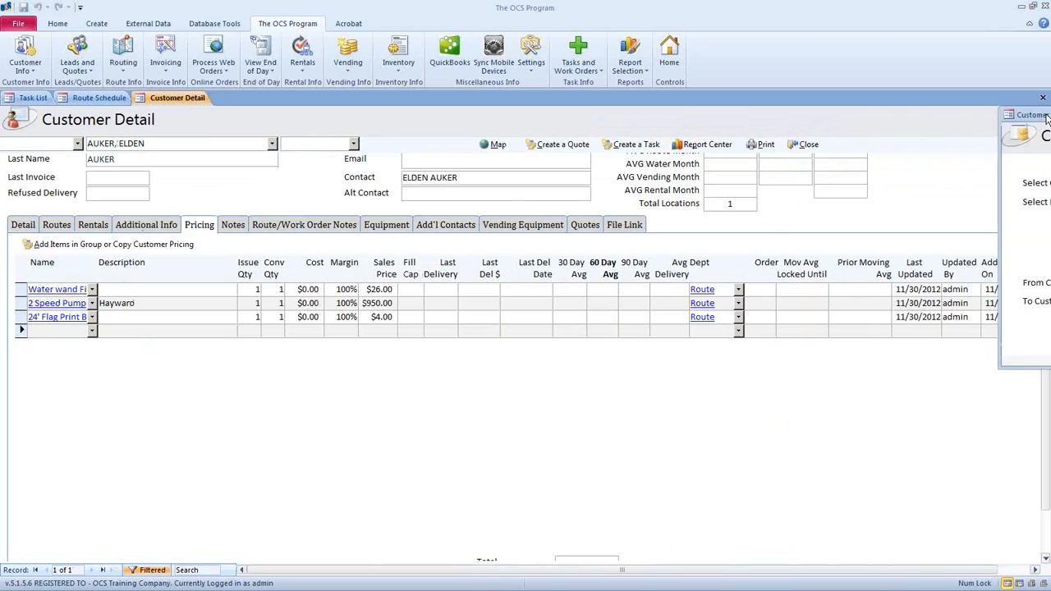
{"action": "left_click", "coordinate": [483, 188]}
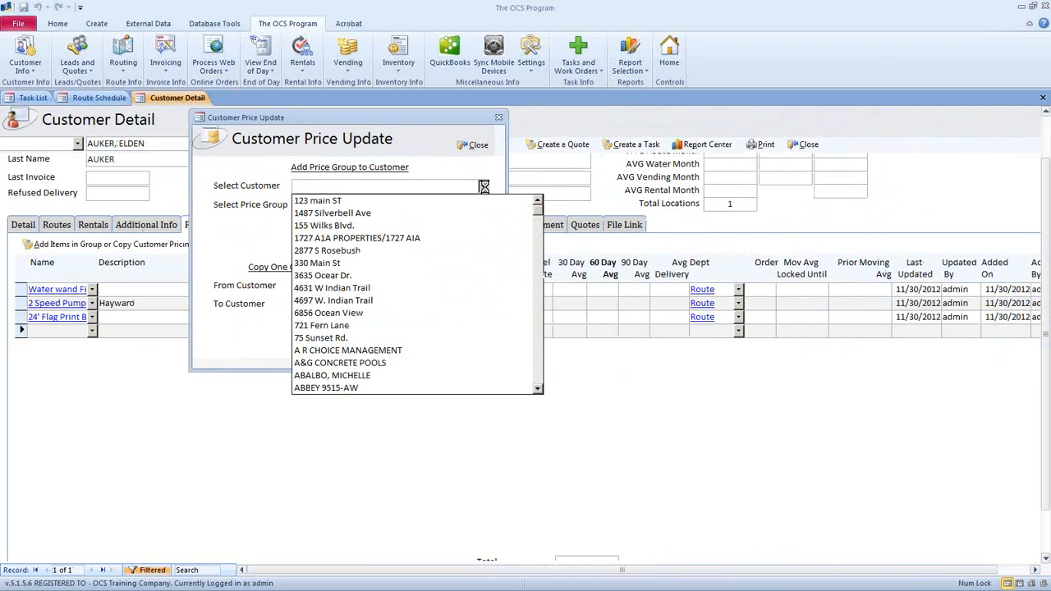
{"action": "type", "text": "auk"}
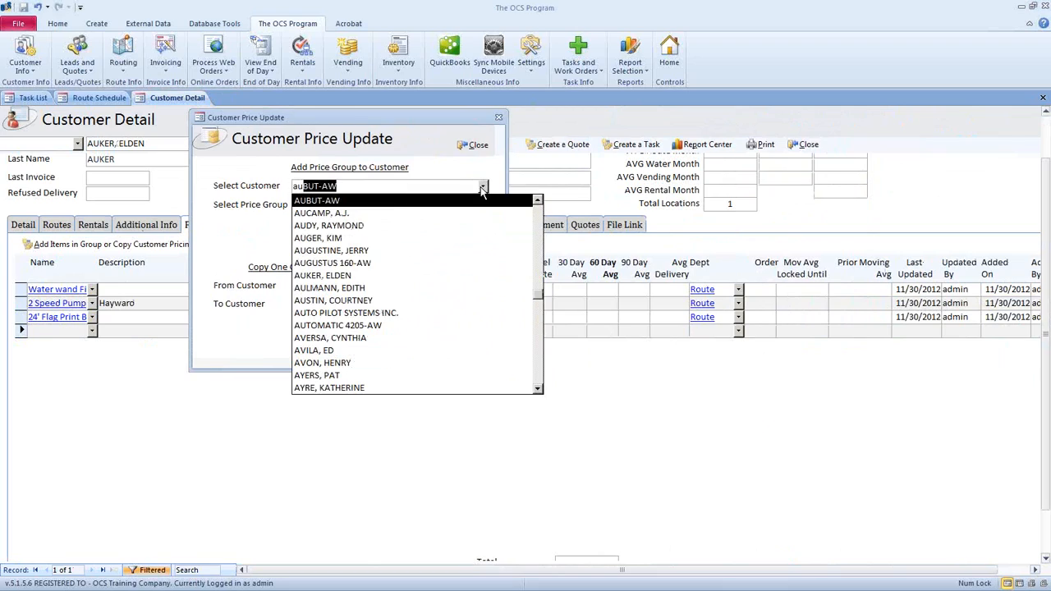
{"action": "left_click", "coordinate": [477, 201]}
{"action": "left_click", "coordinate": [483, 206]}
{"action": "left_click", "coordinate": [481, 220]}
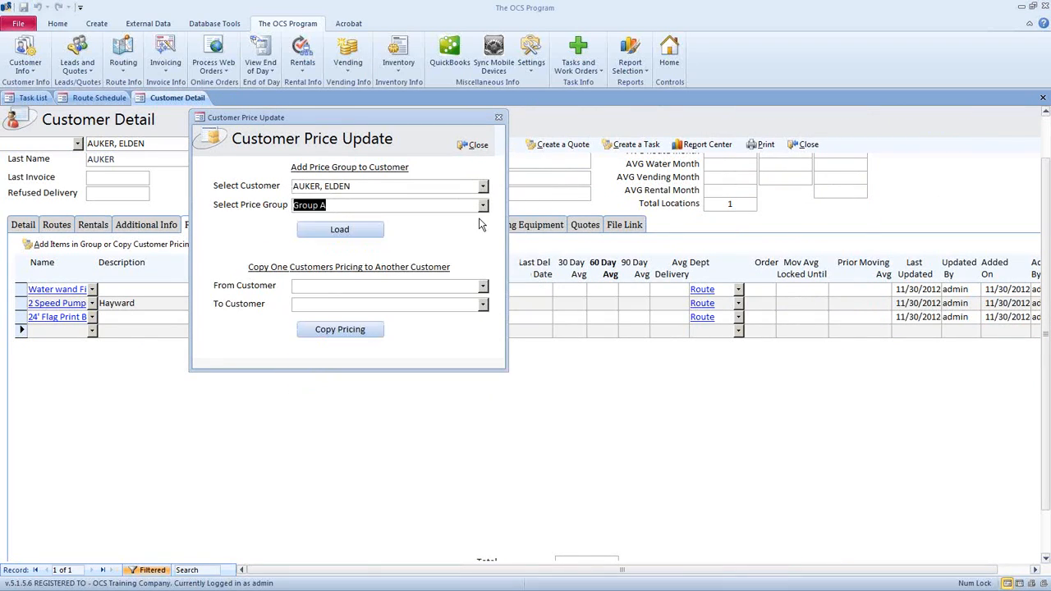
- Load Group A pricing onto the customer, confirm, and close the window
{"action": "left_click", "coordinate": [351, 233]}
{"action": "left_click", "coordinate": [572, 335]}
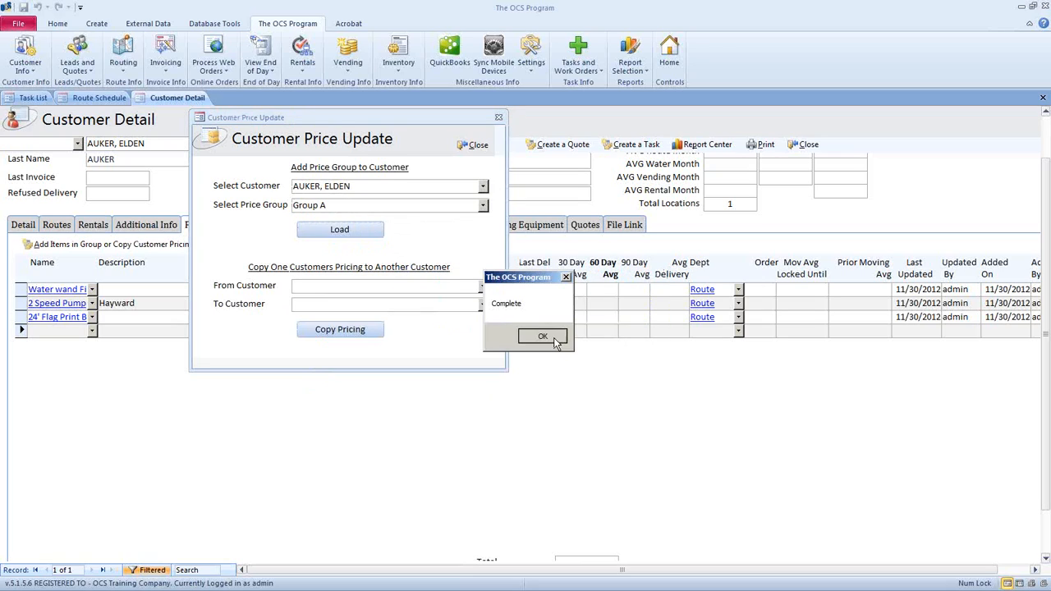
{"action": "left_click", "coordinate": [543, 336]}
{"action": "left_click", "coordinate": [472, 145]}
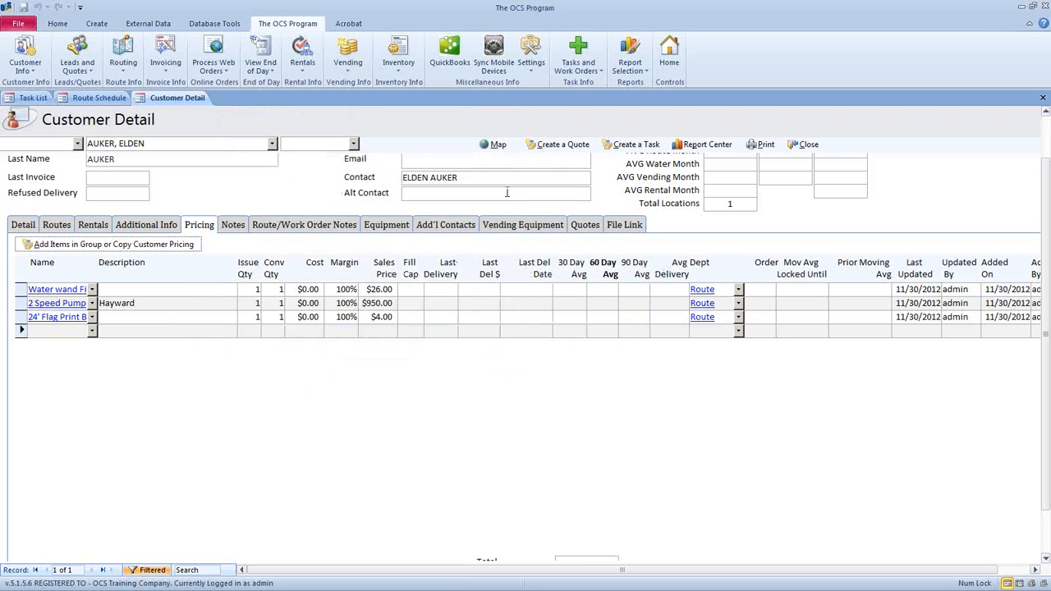
- Review the current customer's item pricing and close its record
{"action": "left_click", "coordinate": [195, 227]}
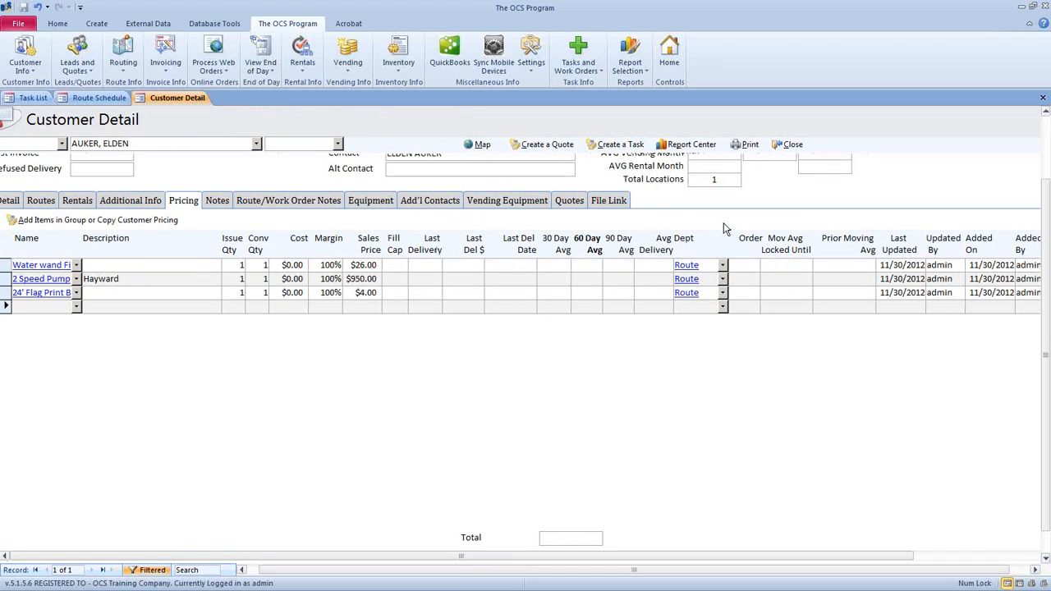
{"action": "scroll", "coordinate": [1042, 241], "scroll_direction": "up", "scroll_amount": 3}
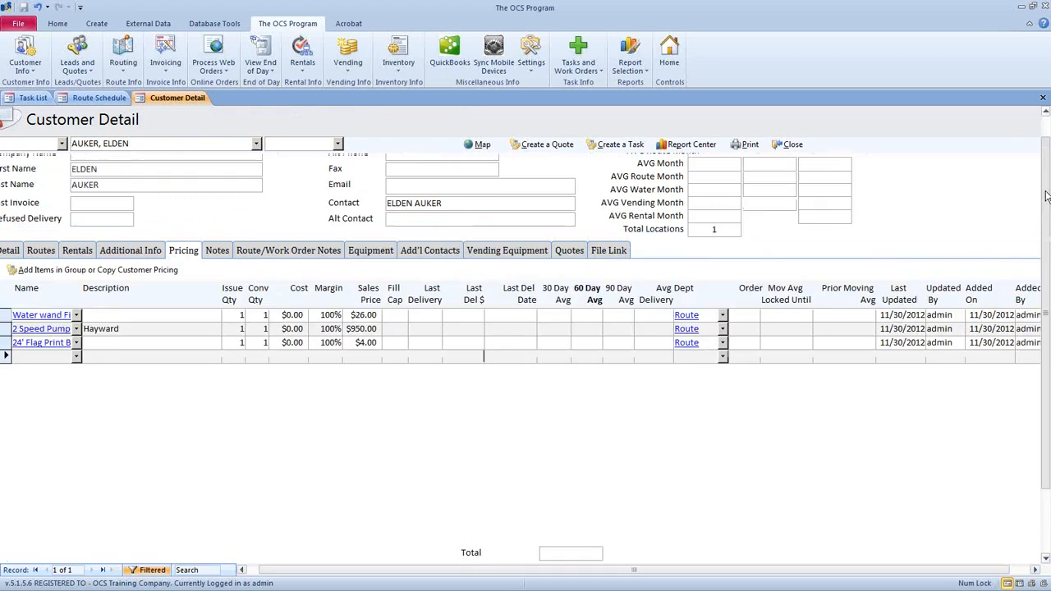
{"action": "left_click", "coordinate": [780, 145]}
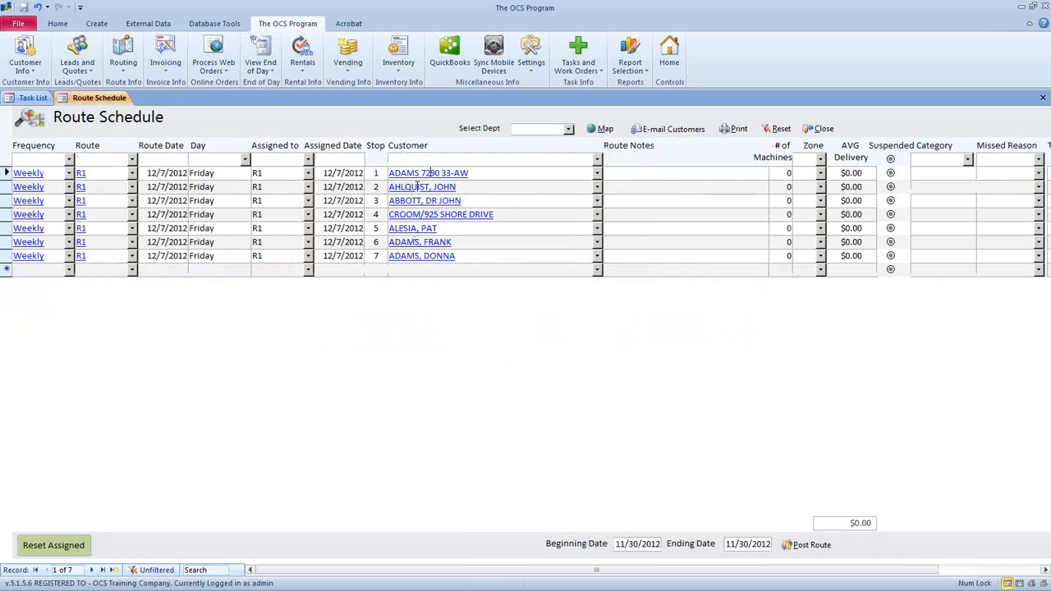
- Check the second route customer's three preferred-price items, then open Inventory > Customer Preferred Pricing
{"action": "left_click", "coordinate": [417, 187]}
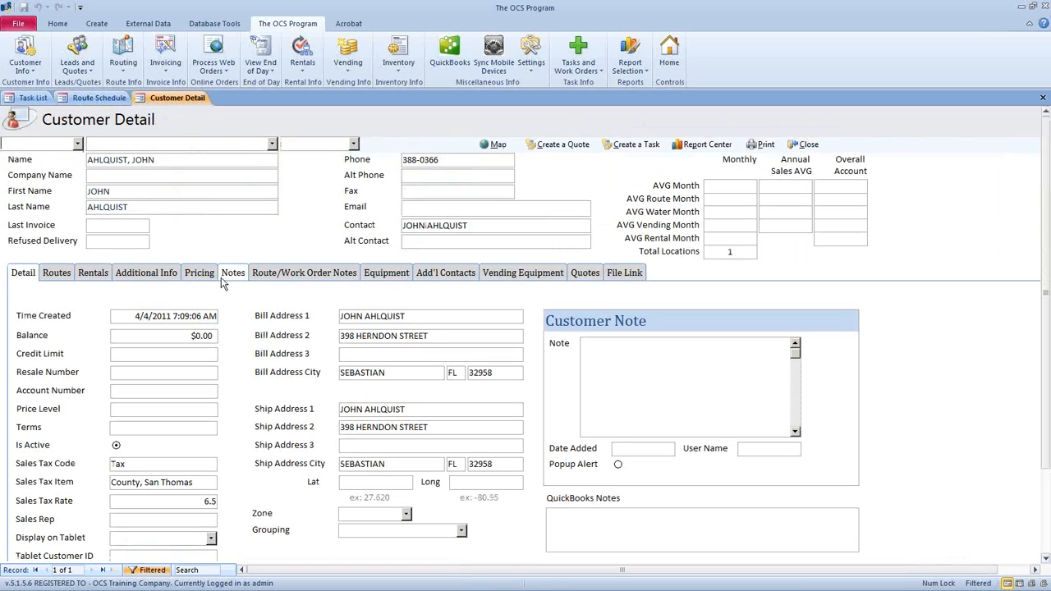
{"action": "left_click", "coordinate": [200, 273]}
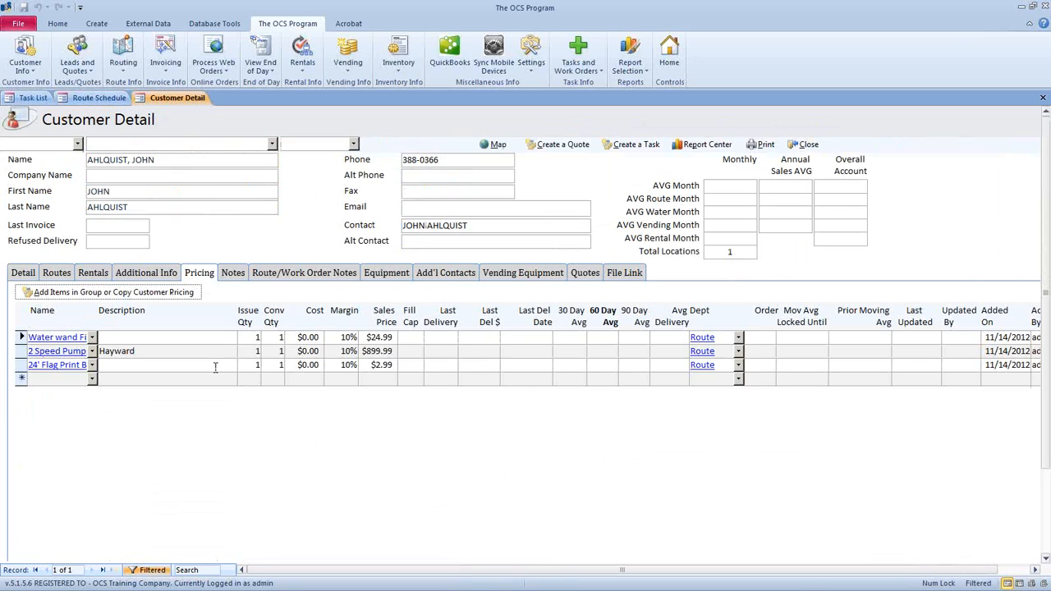
{"action": "left_click", "coordinate": [806, 145]}
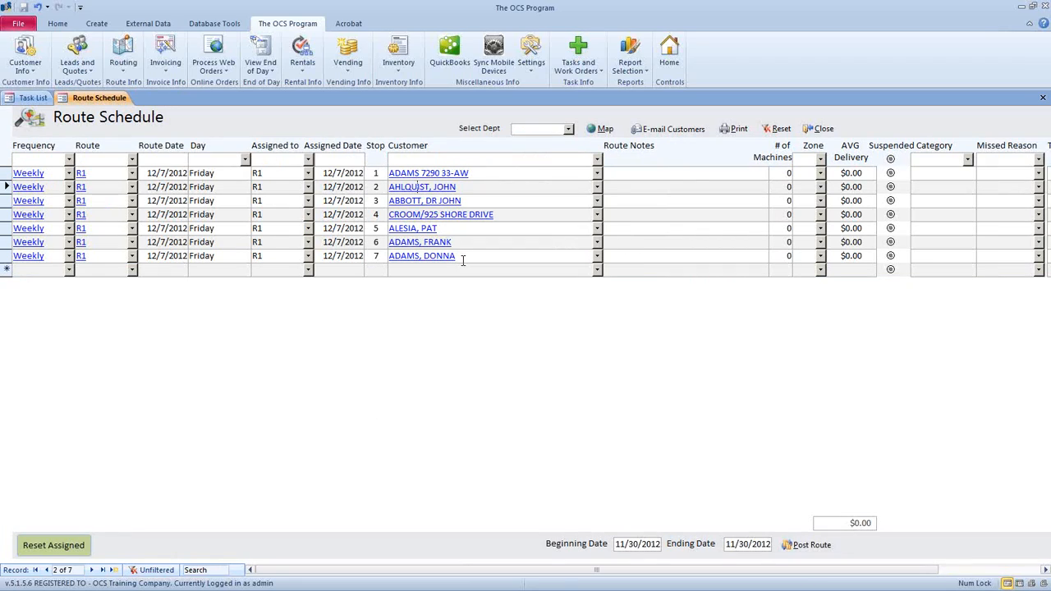
{"action": "left_click", "coordinate": [403, 72]}
{"action": "mouse_move", "coordinate": [403, 131]}
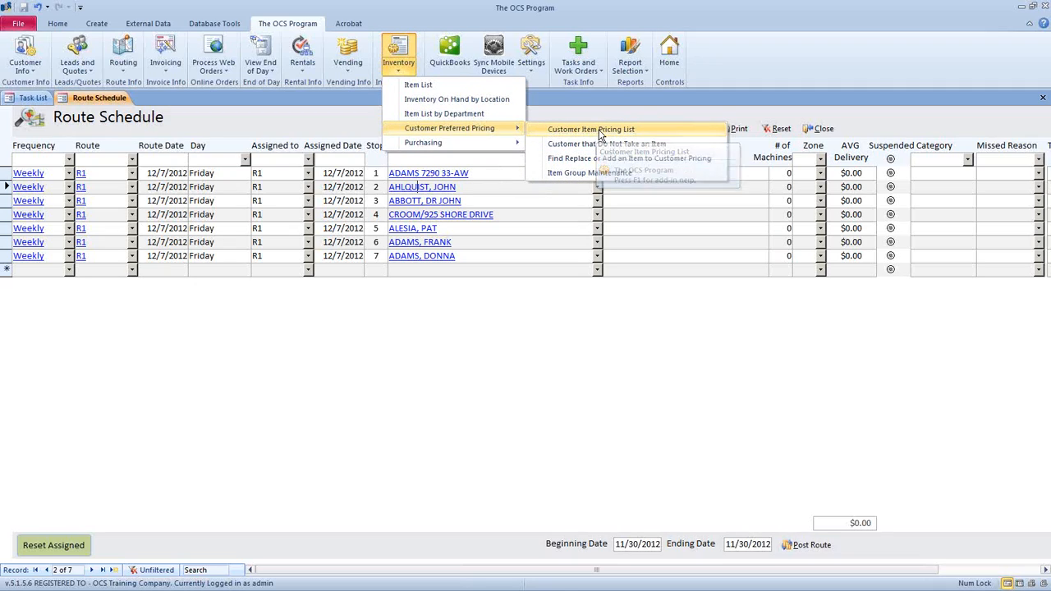
{"action": "left_click", "coordinate": [716, 130]}
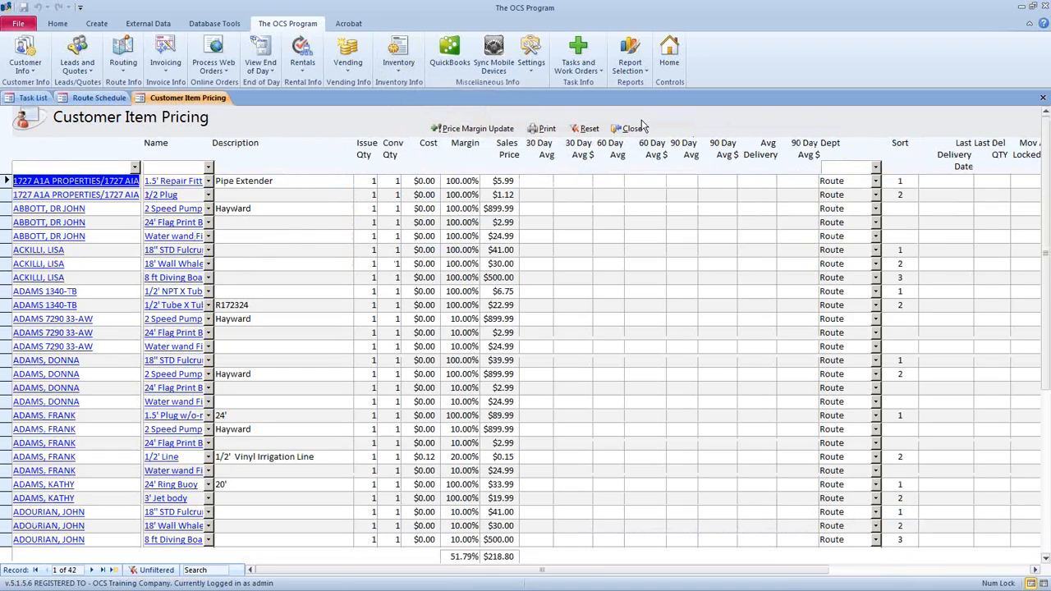
{"action": "scroll", "coordinate": [128, 192], "scroll_direction": "down", "scroll_amount": 5}
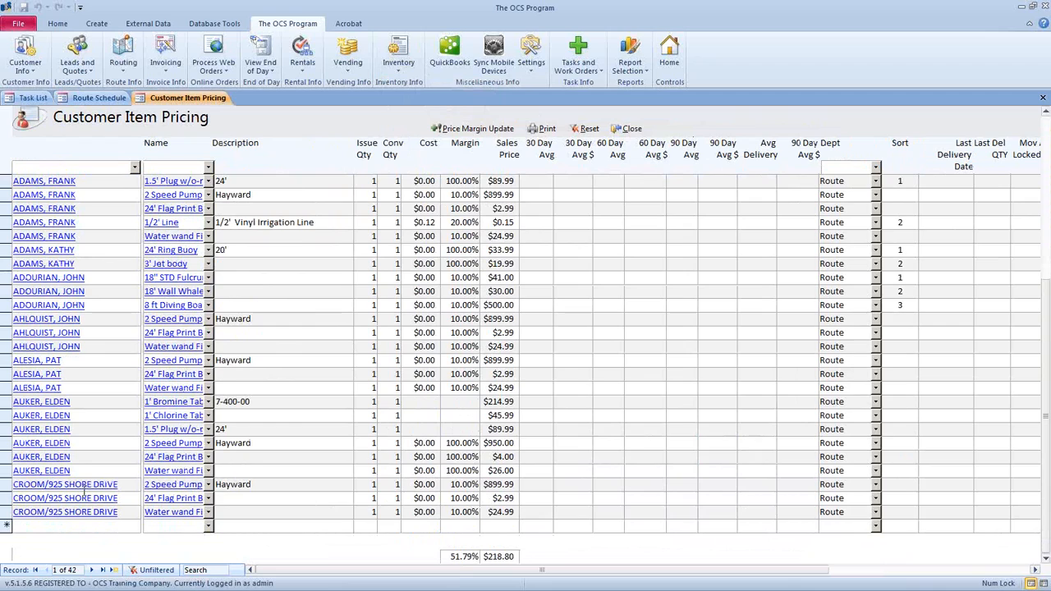
{"action": "scroll", "coordinate": [193, 242], "scroll_direction": "up", "scroll_amount": 3}
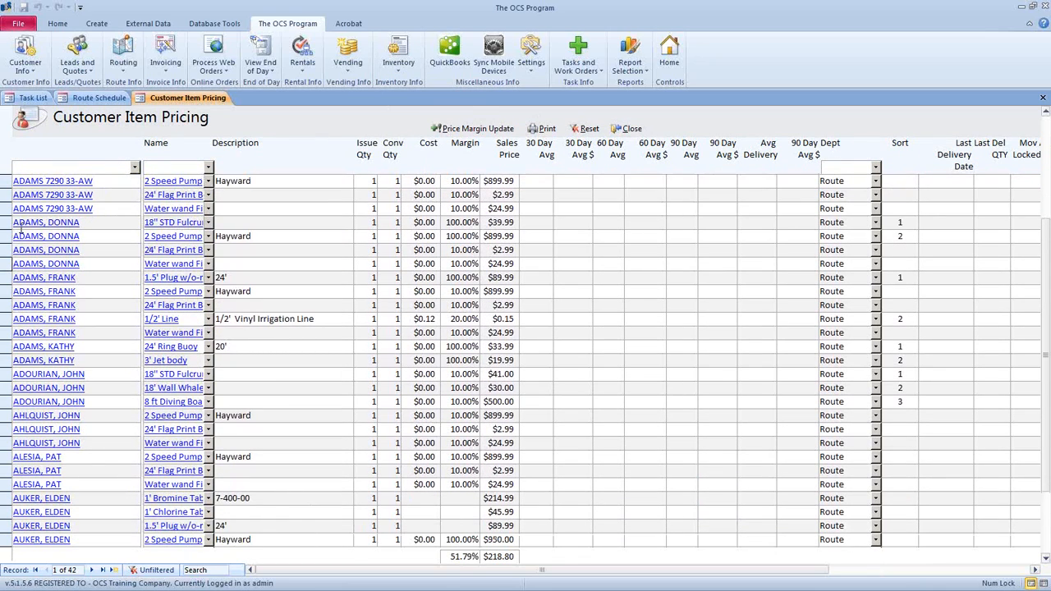
{"action": "left_click_drag", "start_coordinate": [6, 223], "coordinate": [7, 264]}
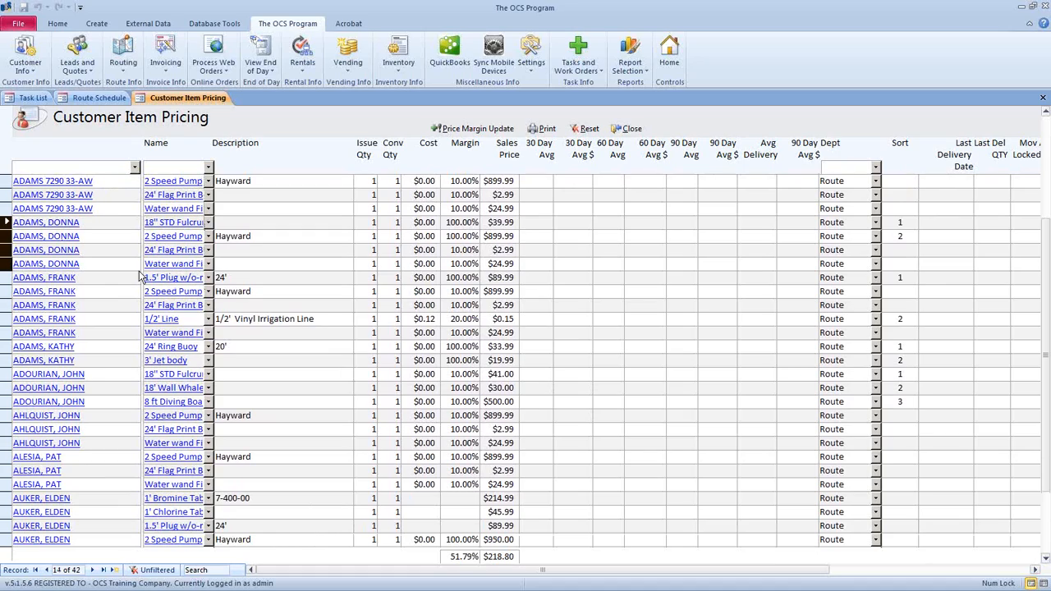
{"action": "scroll", "coordinate": [190, 261], "scroll_direction": "down", "scroll_amount": 1}
{"action": "scroll", "coordinate": [65, 377], "scroll_direction": "down", "scroll_amount": 3}
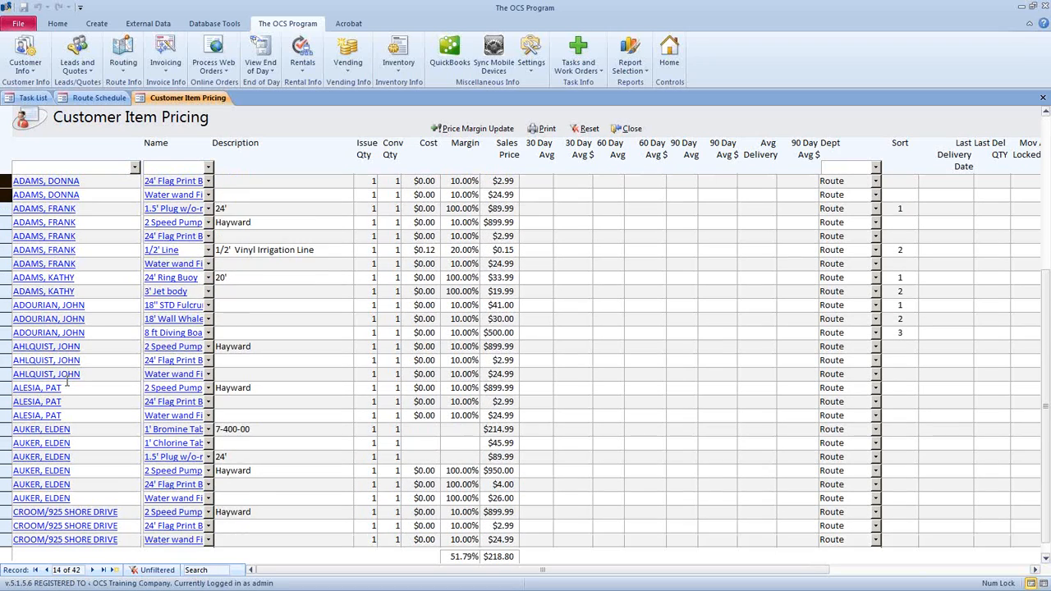
{"action": "scroll", "coordinate": [65, 380], "scroll_direction": "up", "scroll_amount": 5}
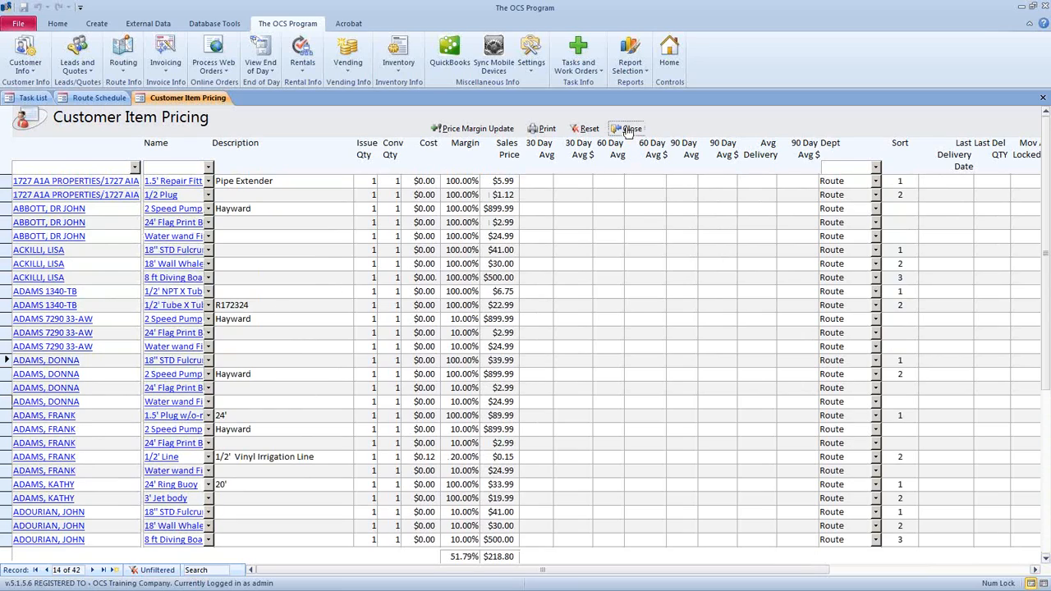
{"action": "left_click", "coordinate": [630, 128]}
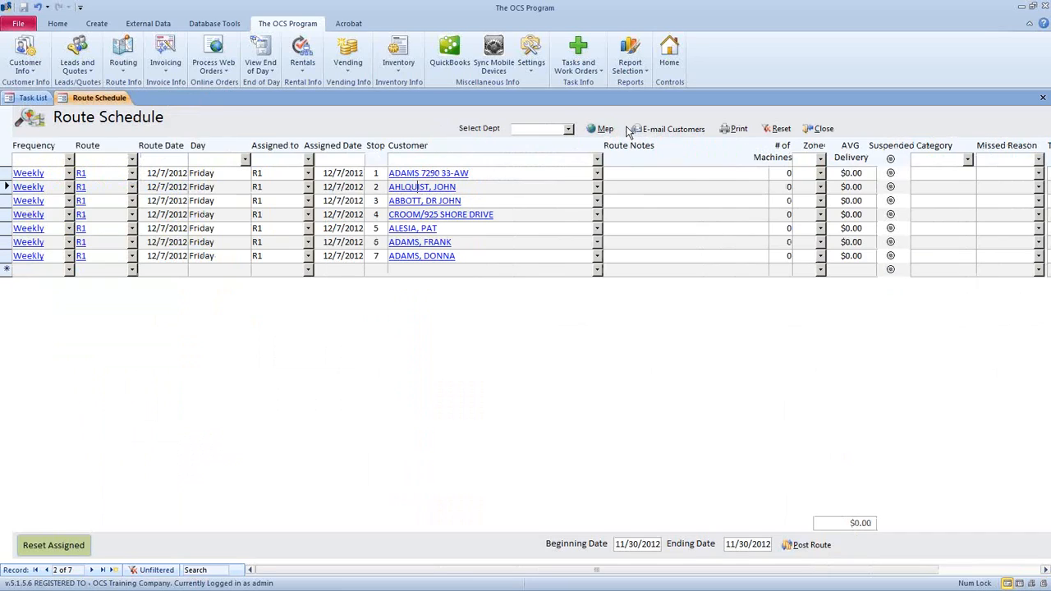
{"action": "left_click", "coordinate": [529, 64]}
{"action": "left_click", "coordinate": [399, 64]}
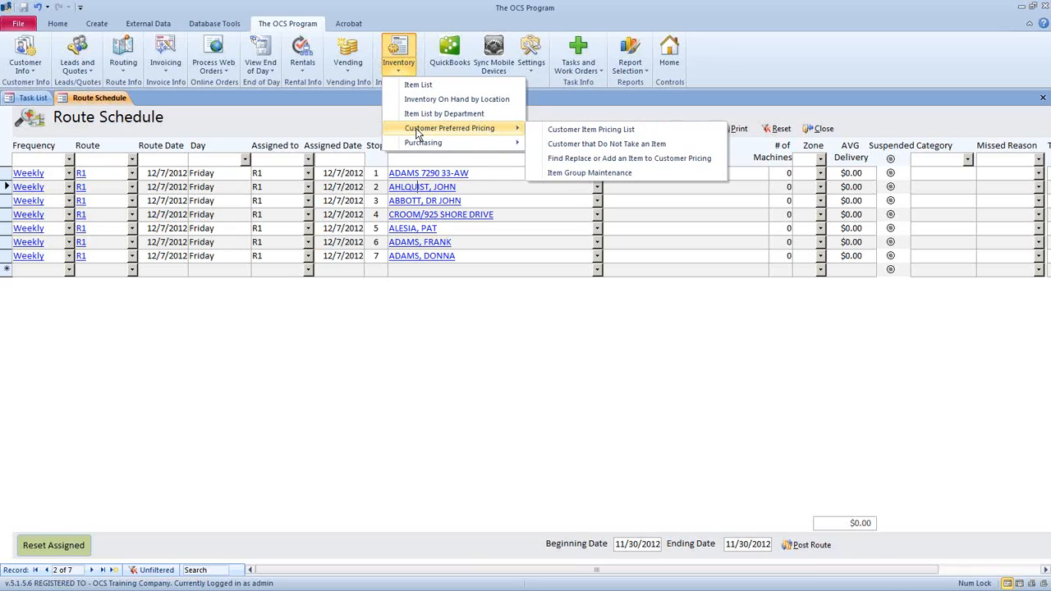
- Run Customers that Do Not Take an Item for Booster Pump Volute (Noryl), listing 13 customers
{"action": "left_click", "coordinate": [571, 143]}
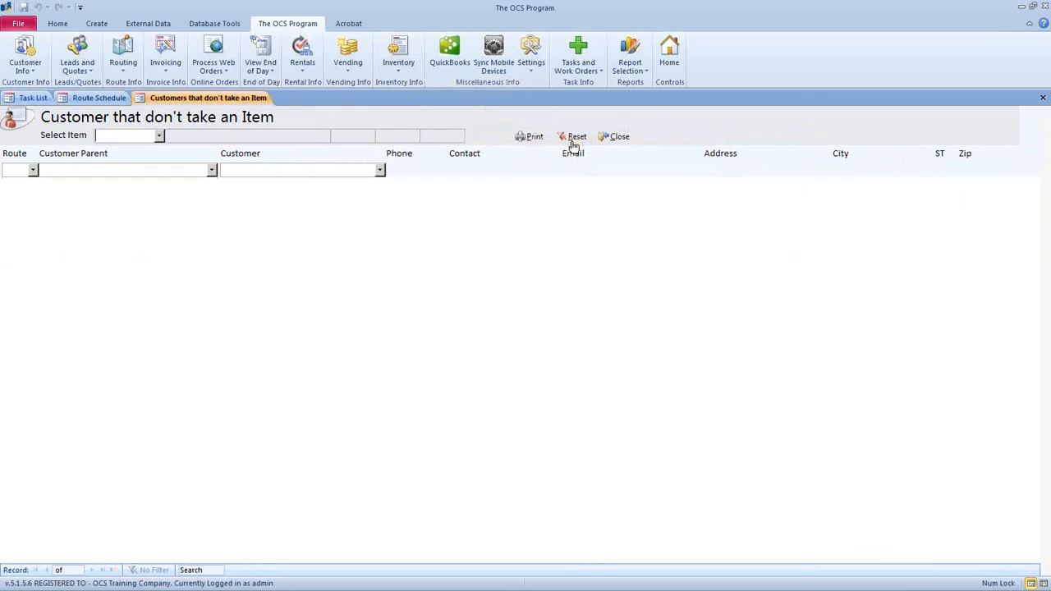
{"action": "left_click", "coordinate": [159, 135]}
{"action": "scroll", "coordinate": [404, 300], "scroll_direction": "down", "scroll_amount": 15}
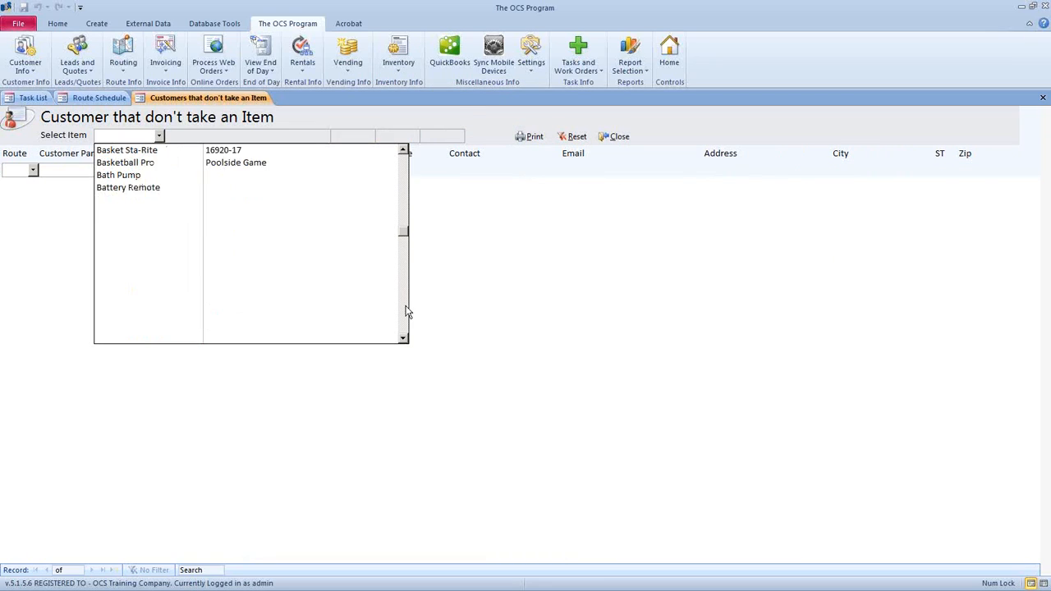
{"action": "left_click", "coordinate": [176, 289]}
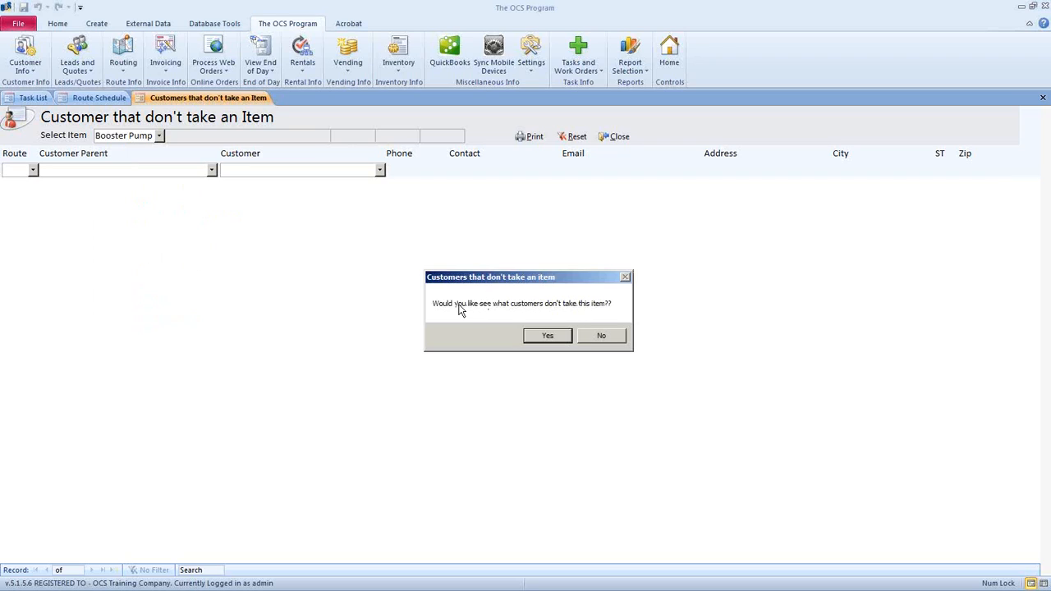
{"action": "left_click_drag", "start_coordinate": [533, 280], "coordinate": [475, 192]}
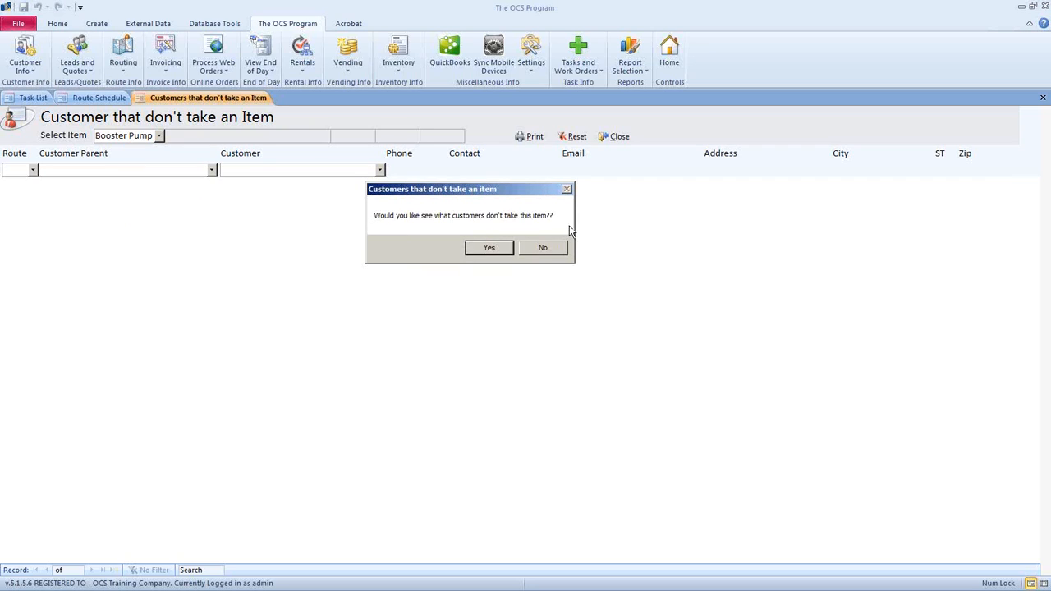
{"action": "left_click", "coordinate": [485, 247]}
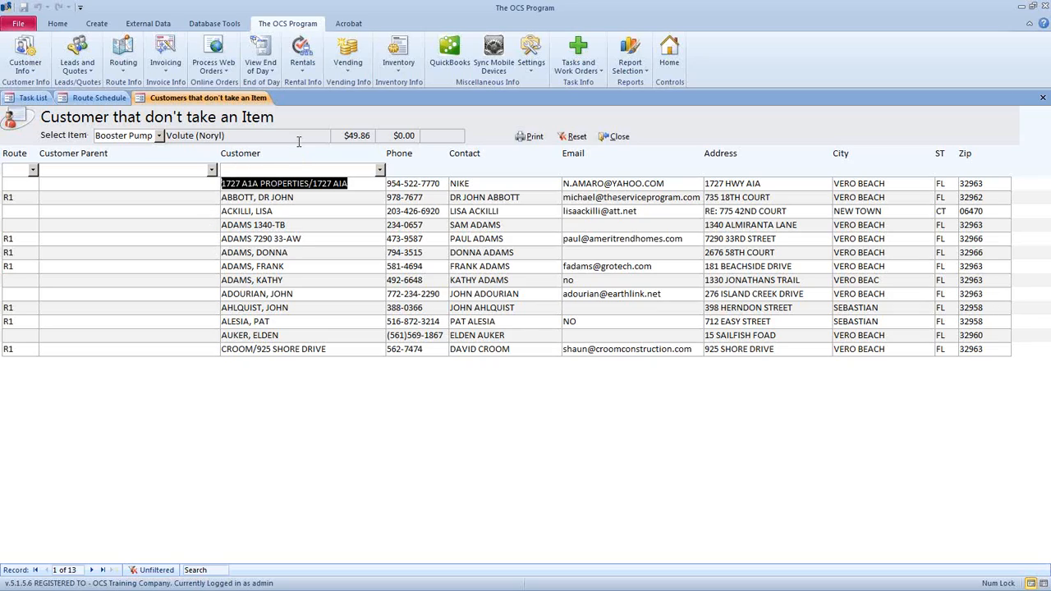
{"action": "left_click", "coordinate": [400, 72]}
{"action": "mouse_move", "coordinate": [421, 134]}
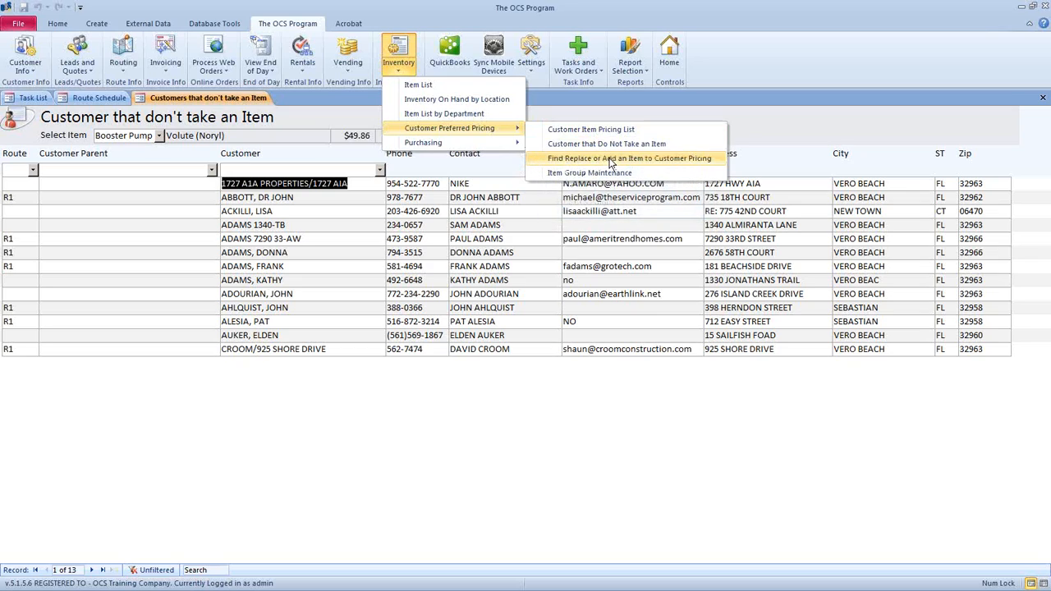
- Open Find Replace or Add an Item and browse both item dropdowns without choosing
{"action": "left_click", "coordinate": [723, 161]}
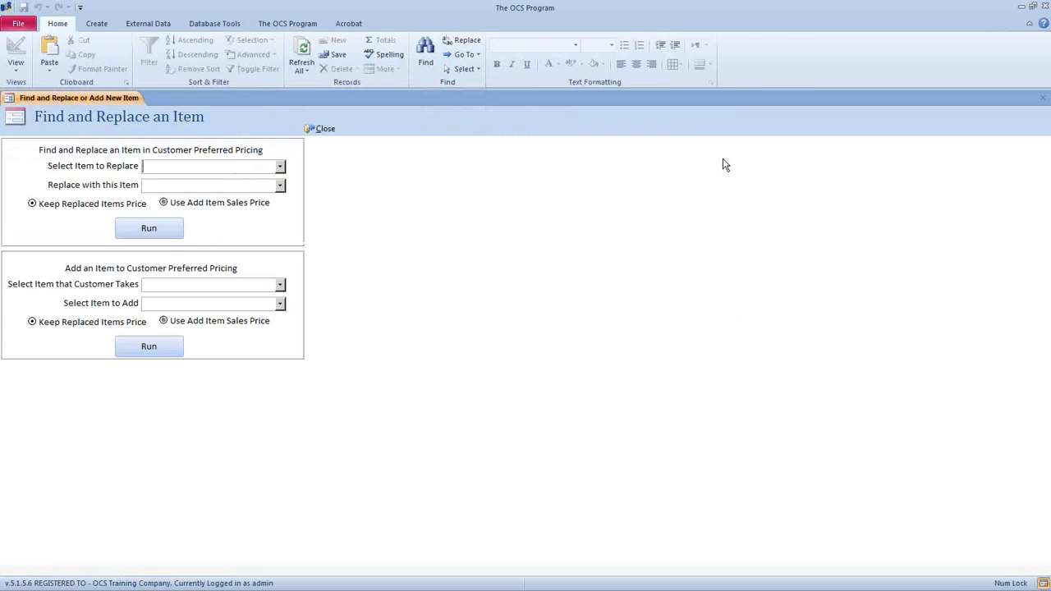
{"action": "left_click", "coordinate": [280, 285]}
{"action": "scroll", "coordinate": [281, 289], "scroll_direction": "down", "scroll_amount": 8}
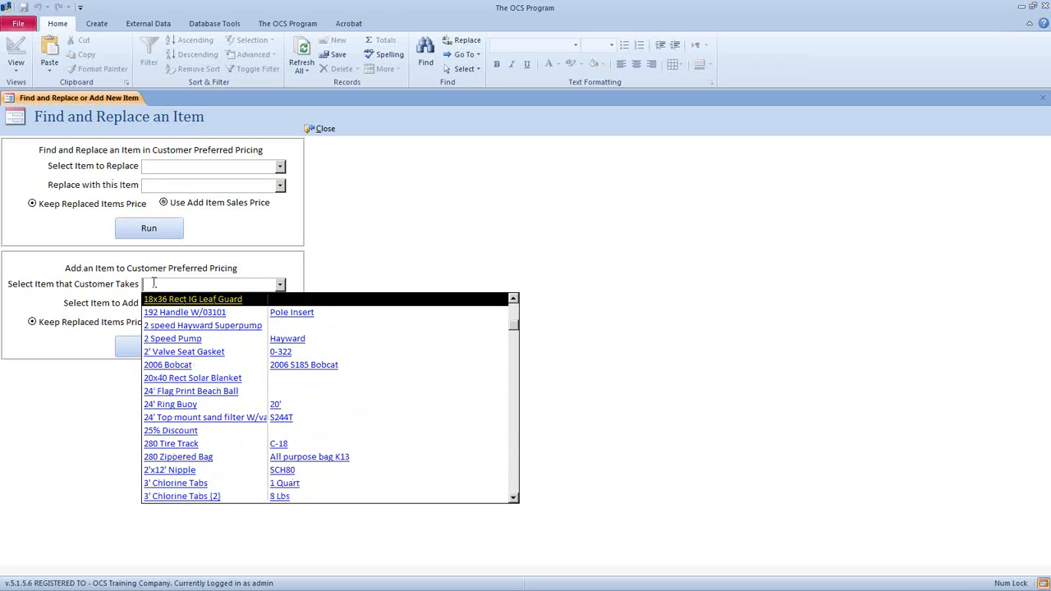
{"action": "left_click", "coordinate": [312, 274]}
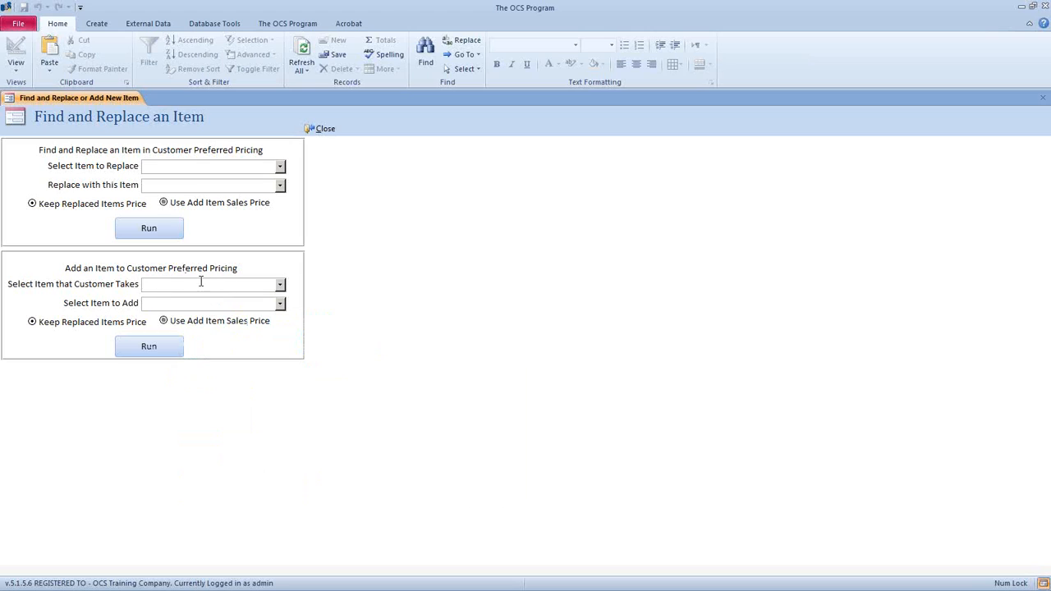
{"action": "left_click", "coordinate": [280, 303]}
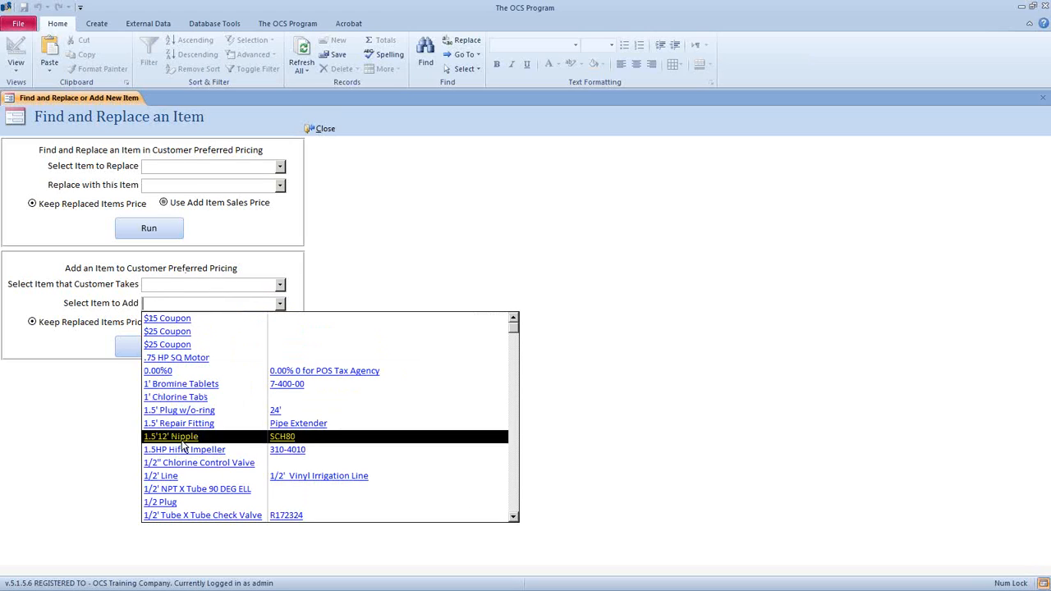
{"action": "left_click", "coordinate": [307, 295]}
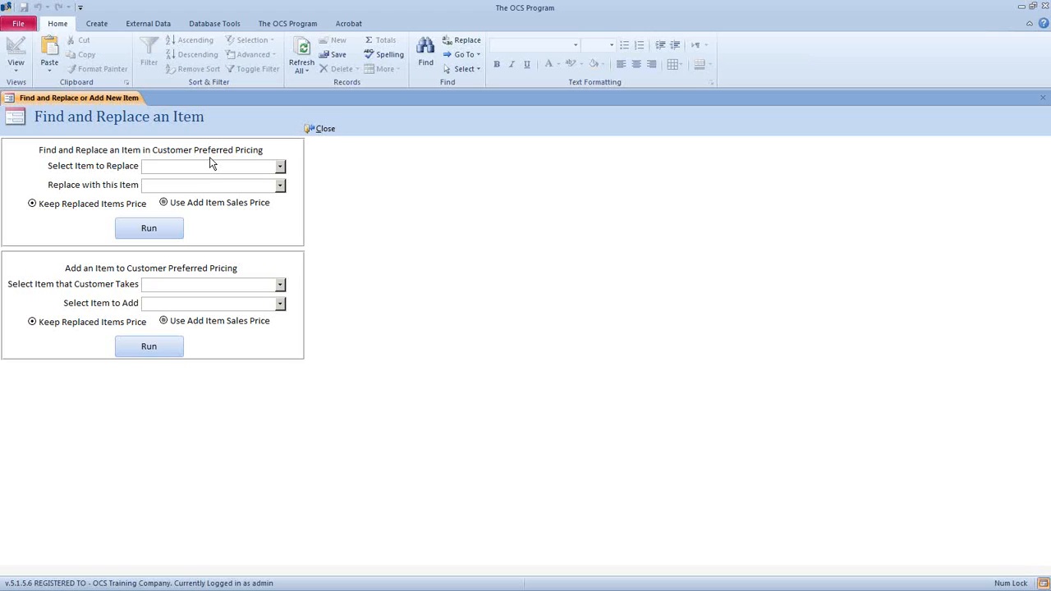
- Replace 1.5' Repair Fitting with 18' roll stair trim cover, using the added item's sales price
{"action": "left_click", "coordinate": [281, 166]}
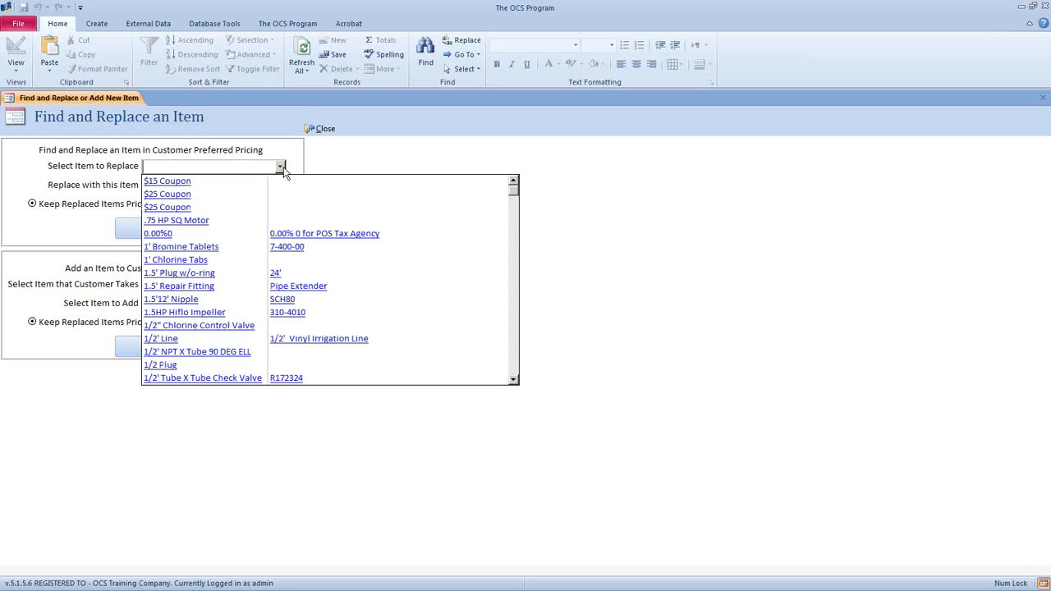
{"action": "left_click", "coordinate": [244, 289]}
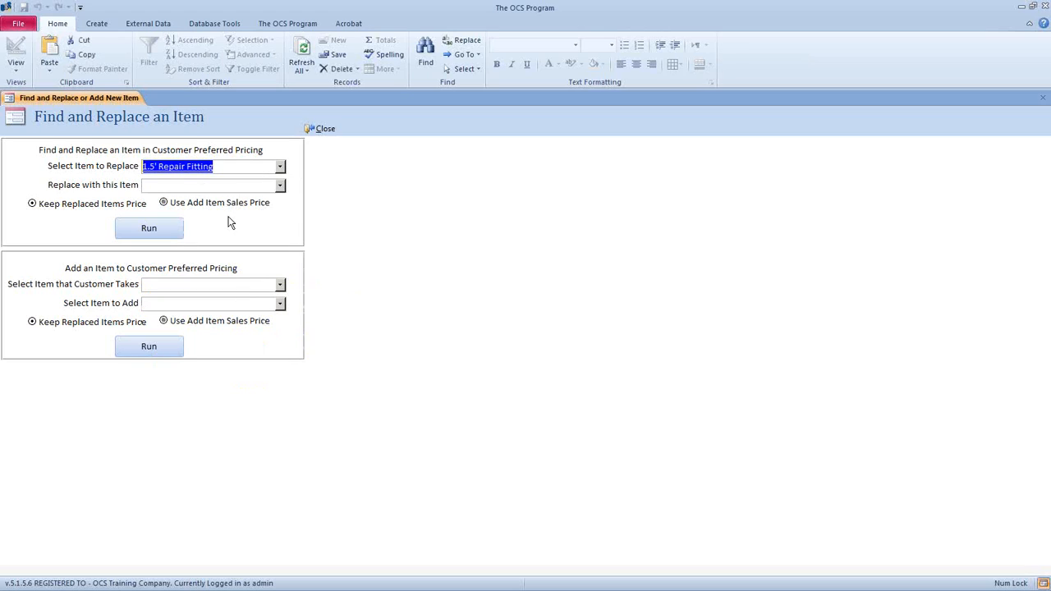
{"action": "left_click", "coordinate": [280, 186]}
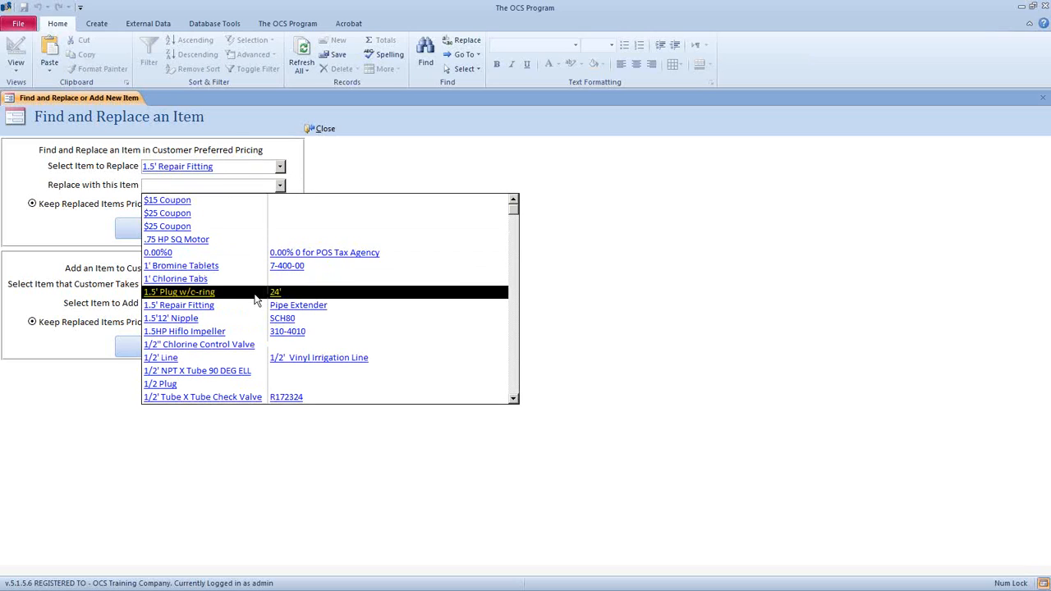
{"action": "left_click", "coordinate": [254, 304]}
{"action": "left_click", "coordinate": [279, 187]}
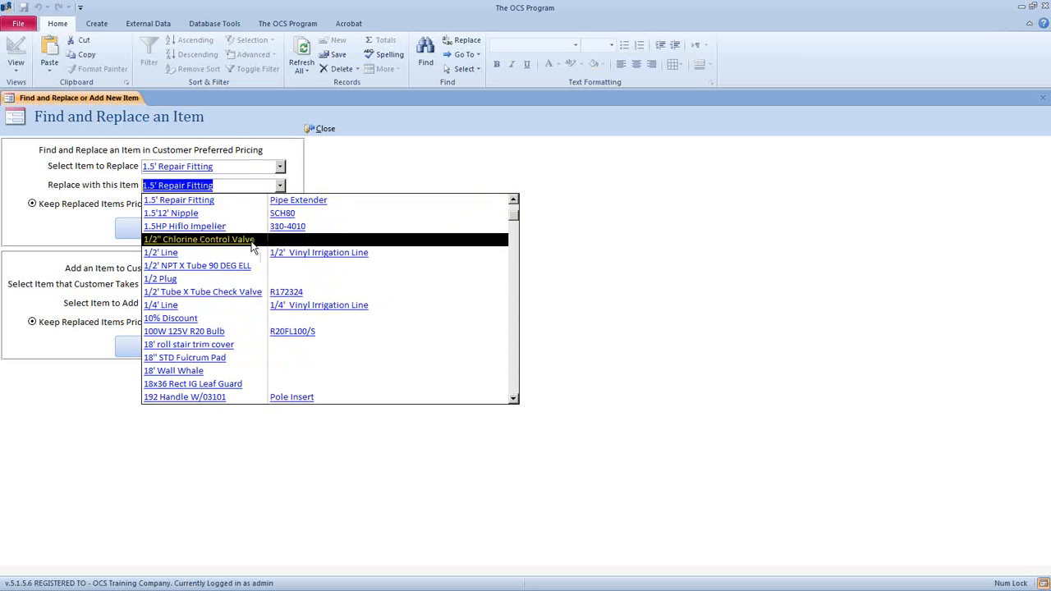
{"action": "left_click", "coordinate": [219, 345]}
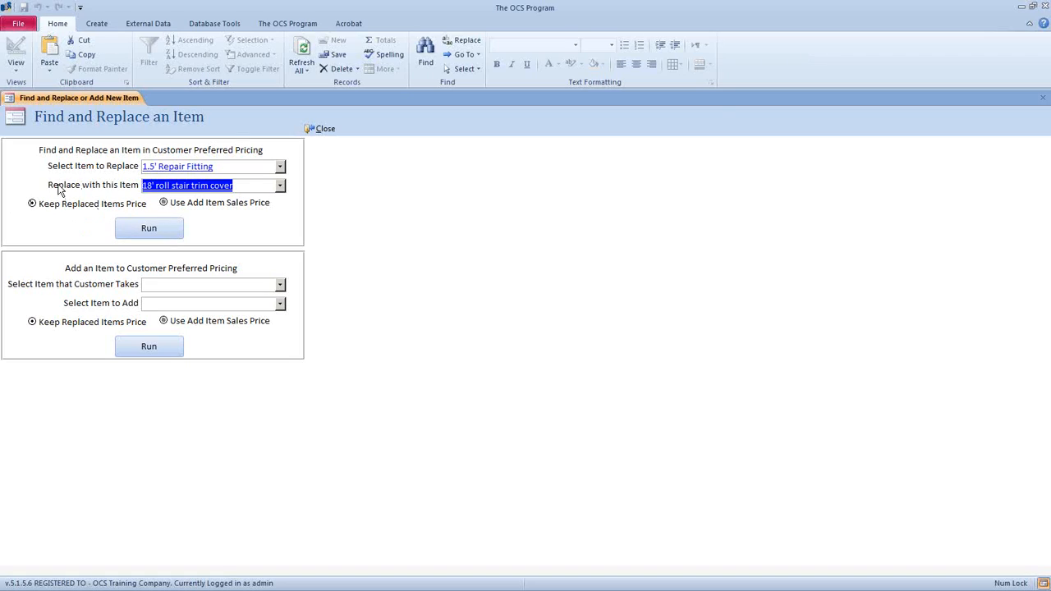
{"action": "left_click", "coordinate": [171, 206]}
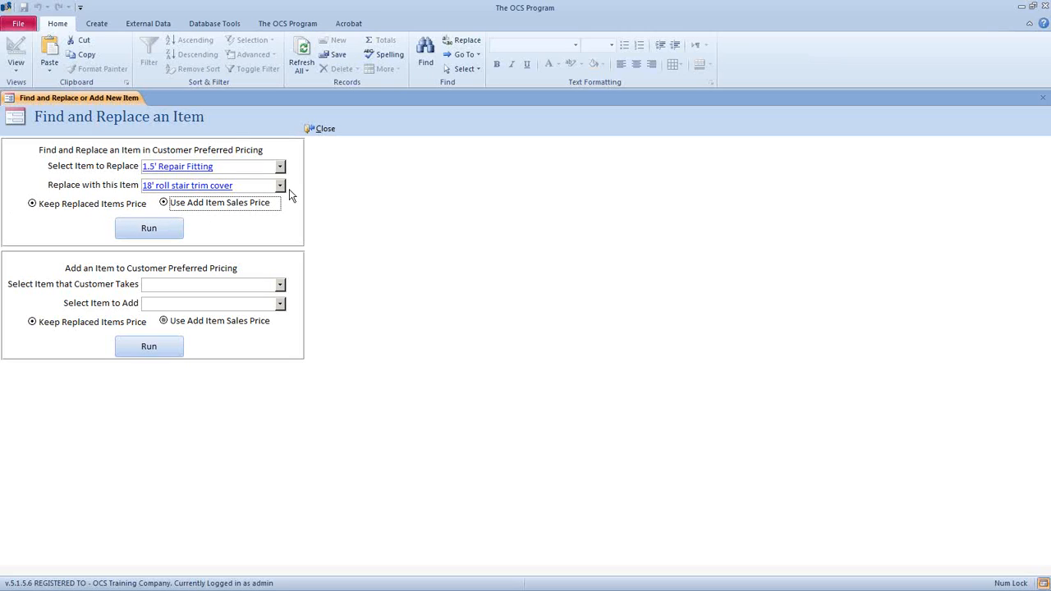
{"action": "left_click", "coordinate": [321, 132]}
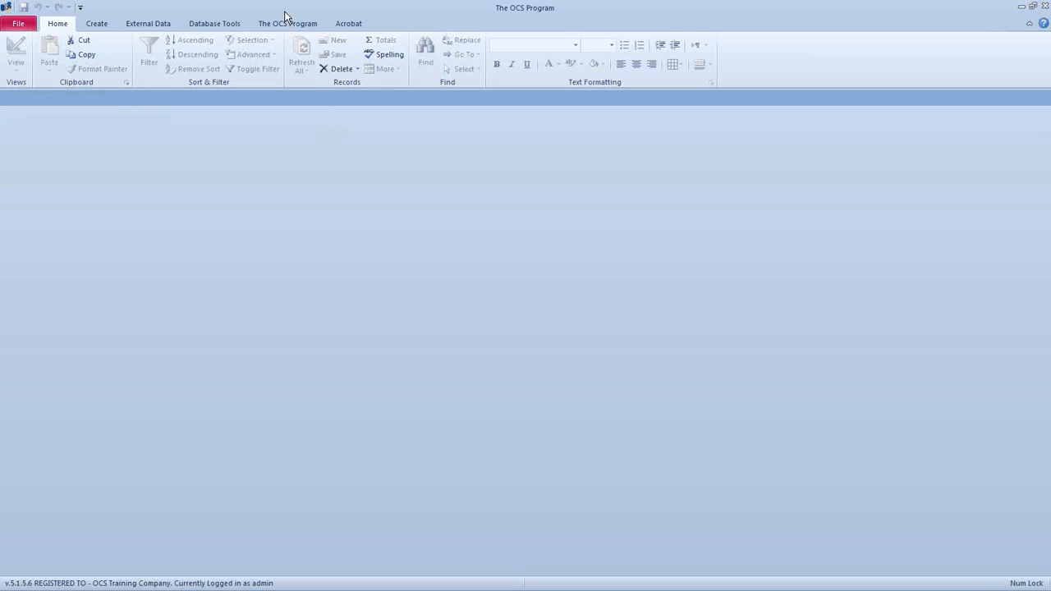
- Maximise the window and open Routing > Route Schedule showing R1's seven stops for 12/7/2012
{"action": "left_click", "coordinate": [287, 23]}
{"action": "left_click", "coordinate": [410, 77]}
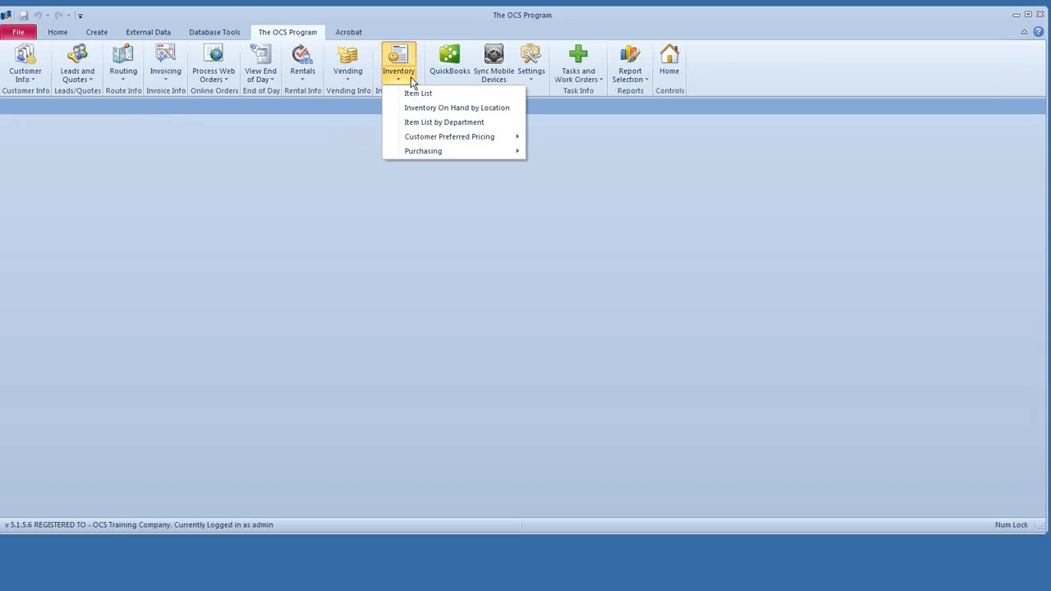
{"action": "mouse_move", "coordinate": [443, 136]}
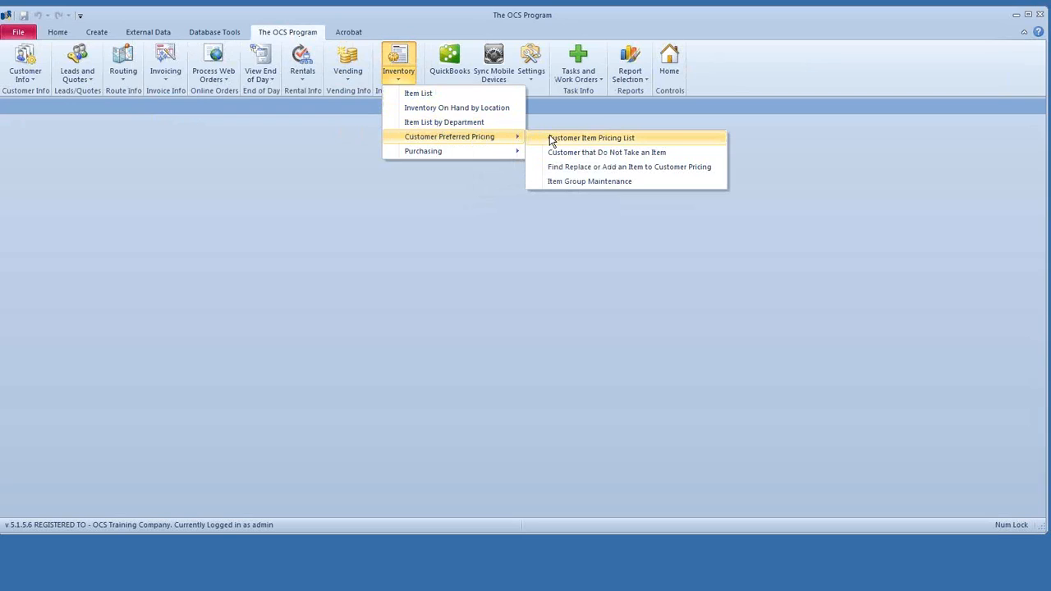
{"action": "double_click", "coordinate": [587, 9]}
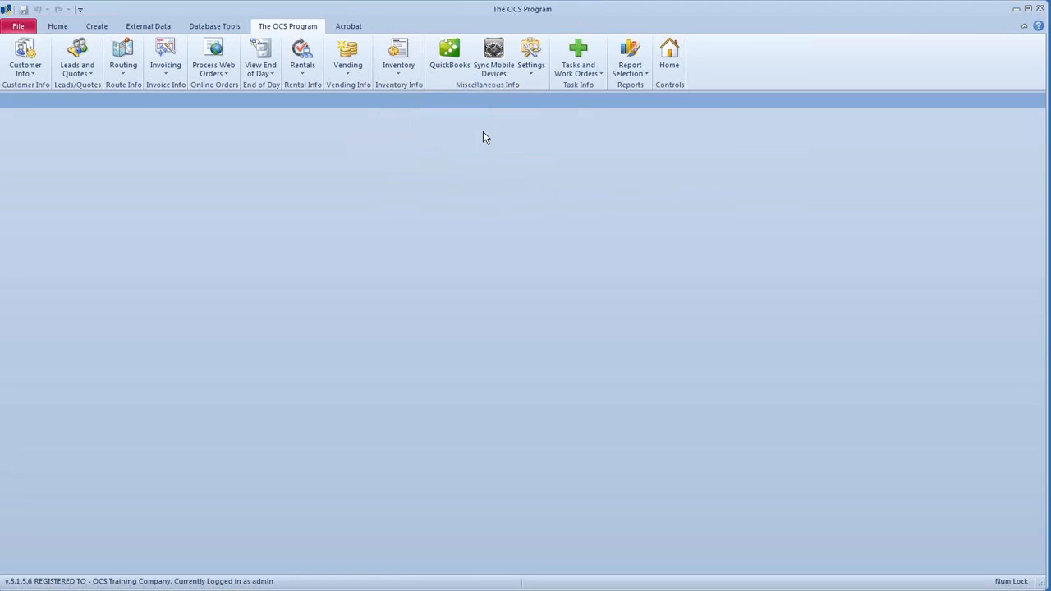
{"action": "left_click", "coordinate": [123, 74]}
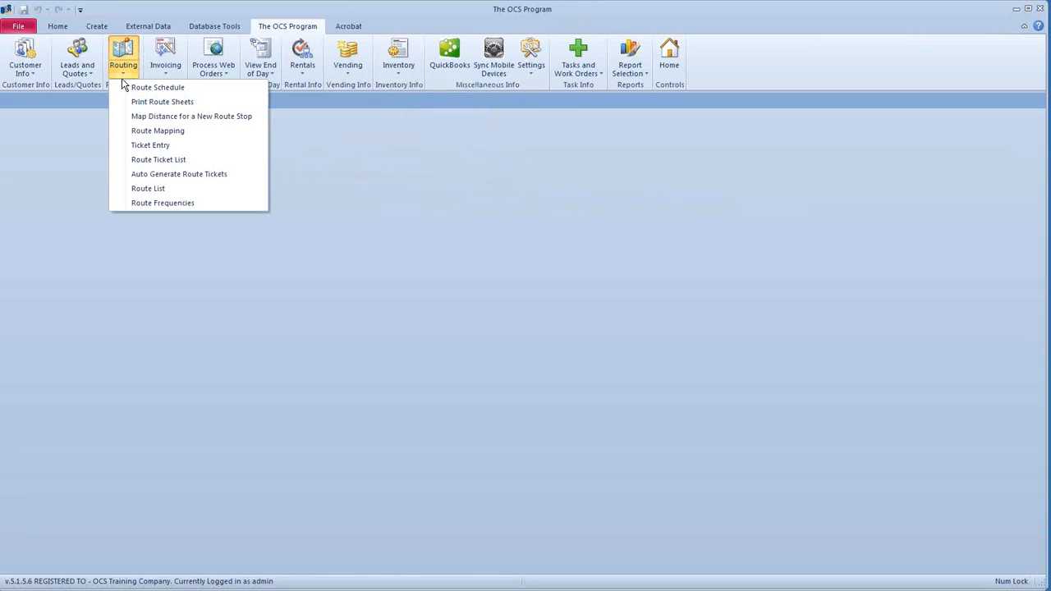
{"action": "left_click", "coordinate": [156, 87]}
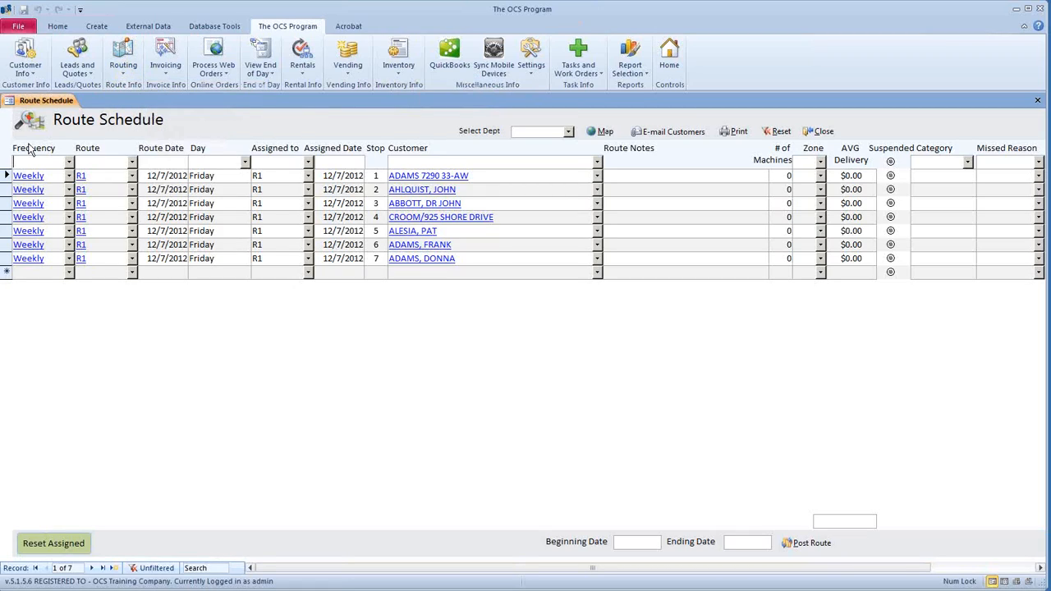
- Select all seven R1 stop records in the 12/7/2012 route schedule
{"action": "left_click_drag", "start_coordinate": [6, 179], "coordinate": [9, 267]}
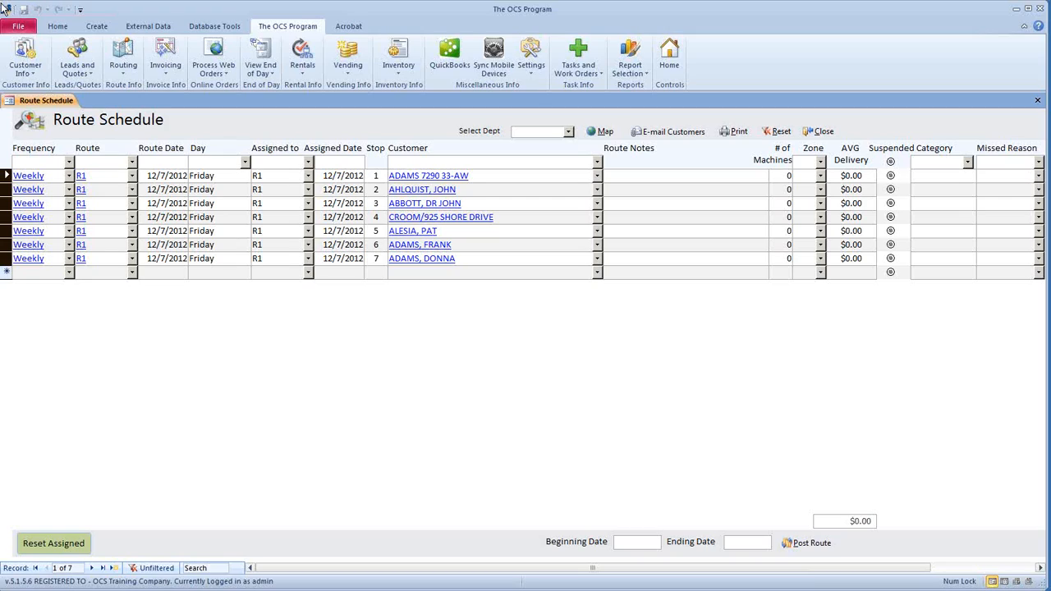
{"action": "left_click", "coordinate": [126, 77]}
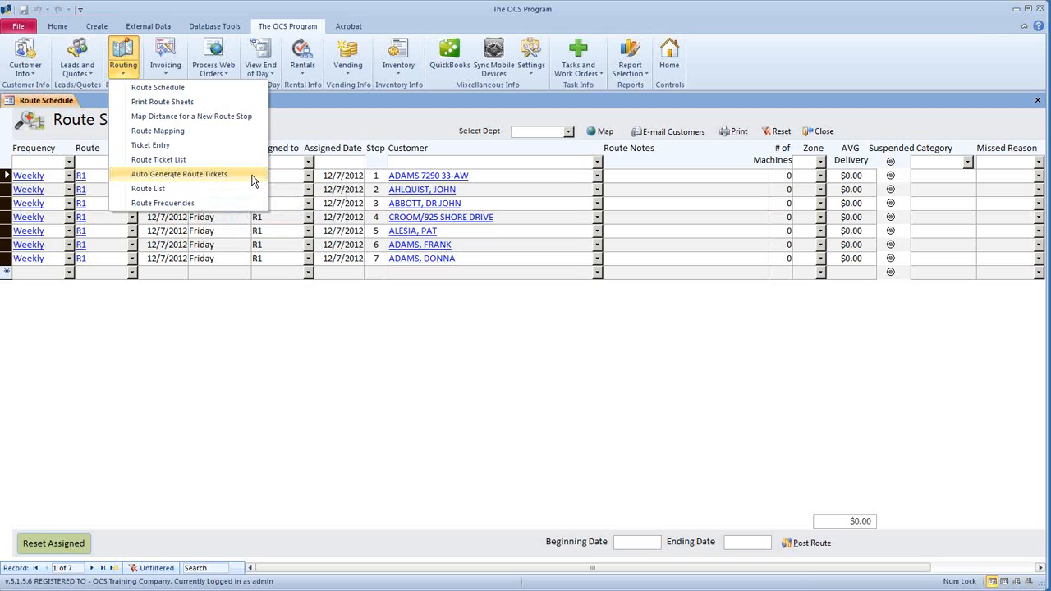
- Open Auto Generate Route Tickets with beginning and ending dates 12/7/2012 and no route selected
{"action": "left_click", "coordinate": [256, 180]}
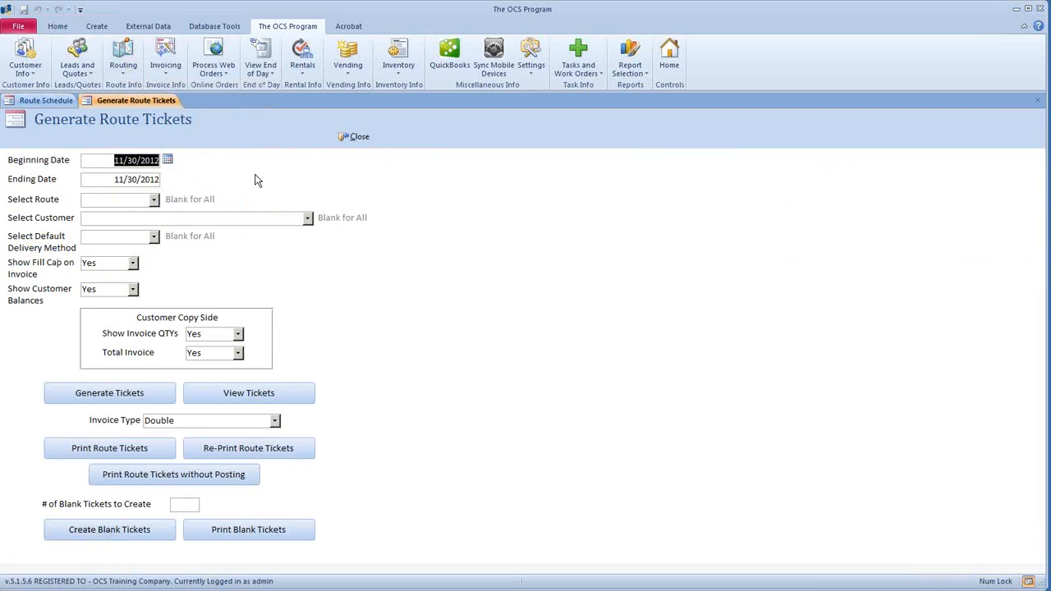
{"action": "left_click", "coordinate": [167, 160]}
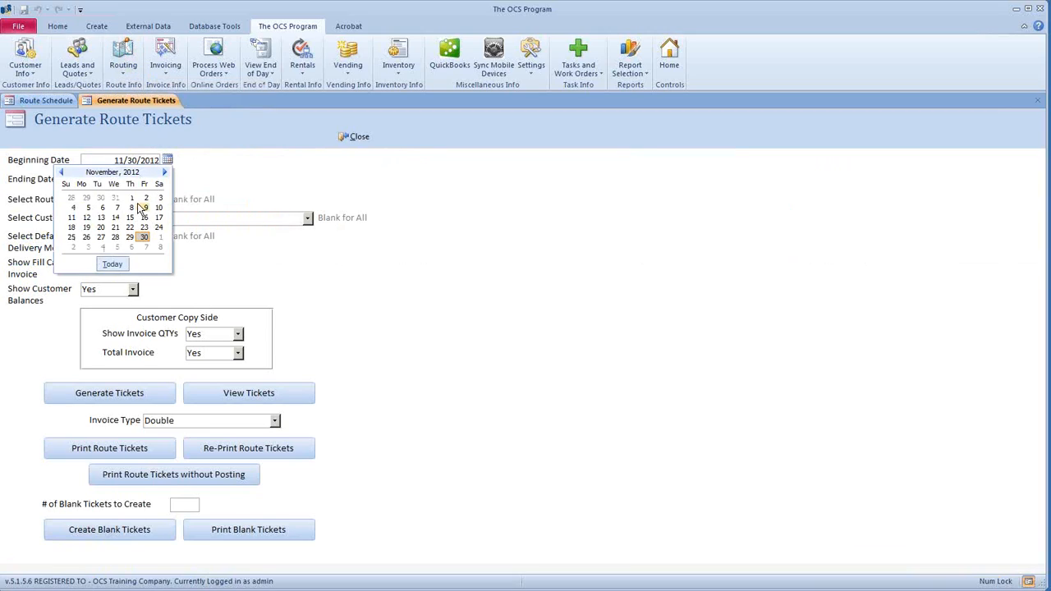
{"action": "left_click", "coordinate": [145, 247]}
{"action": "left_click", "coordinate": [141, 180]}
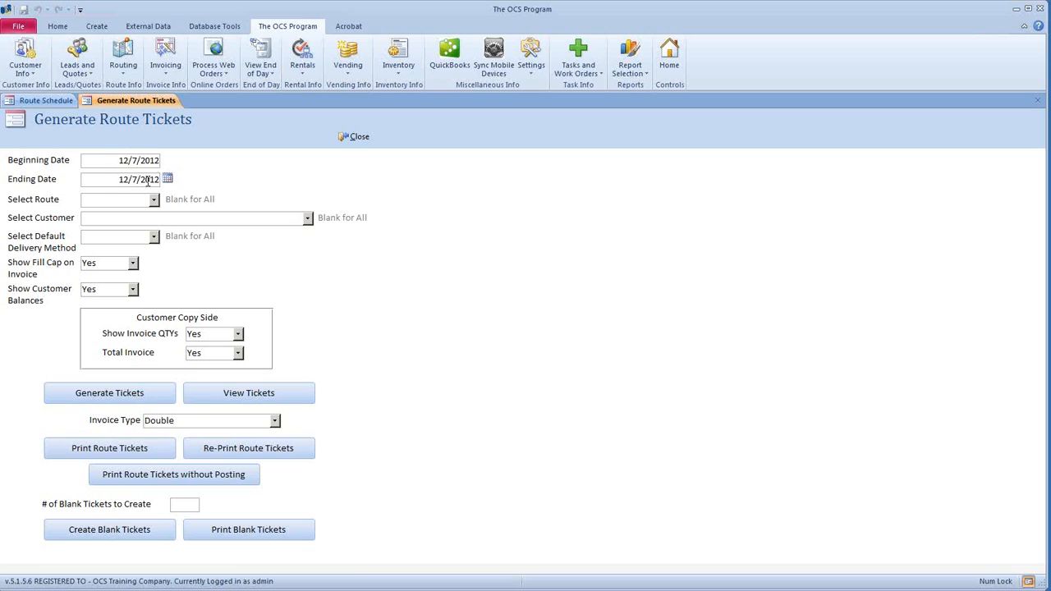
{"action": "left_click", "coordinate": [167, 180]}
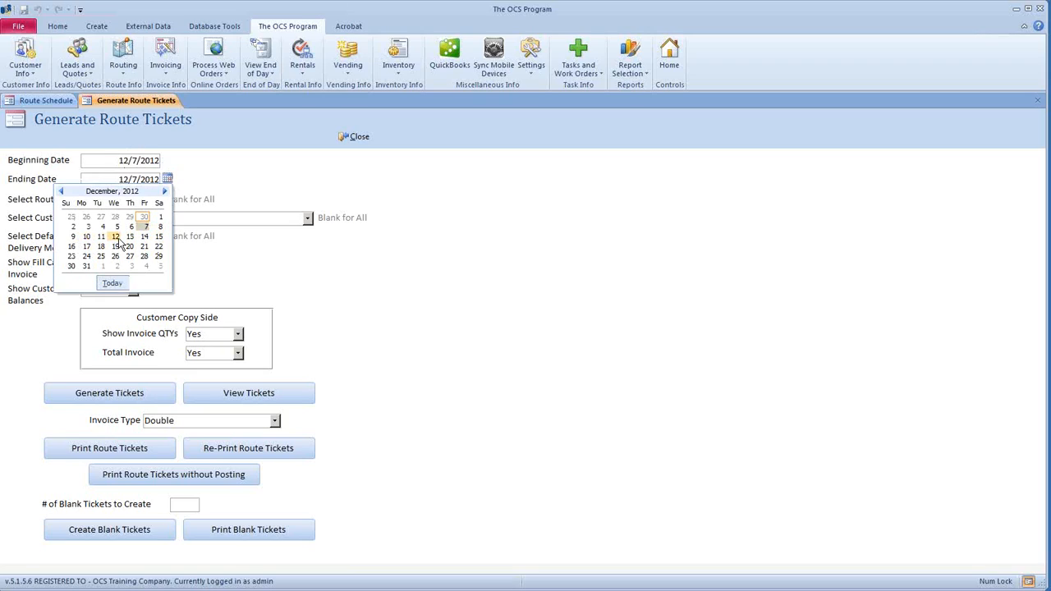
{"action": "left_click", "coordinate": [188, 179]}
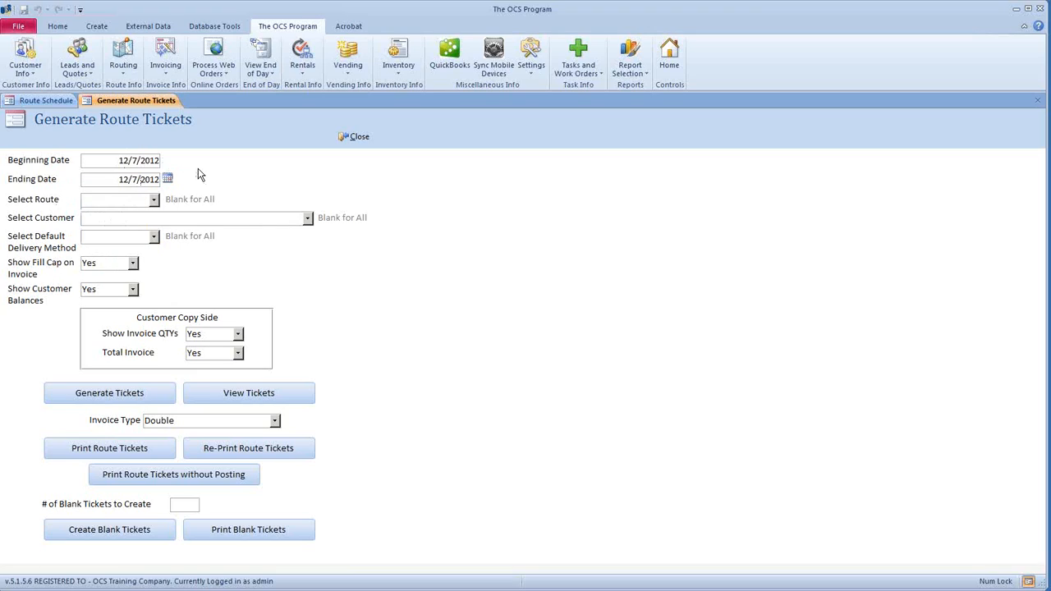
{"action": "left_click", "coordinate": [154, 200]}
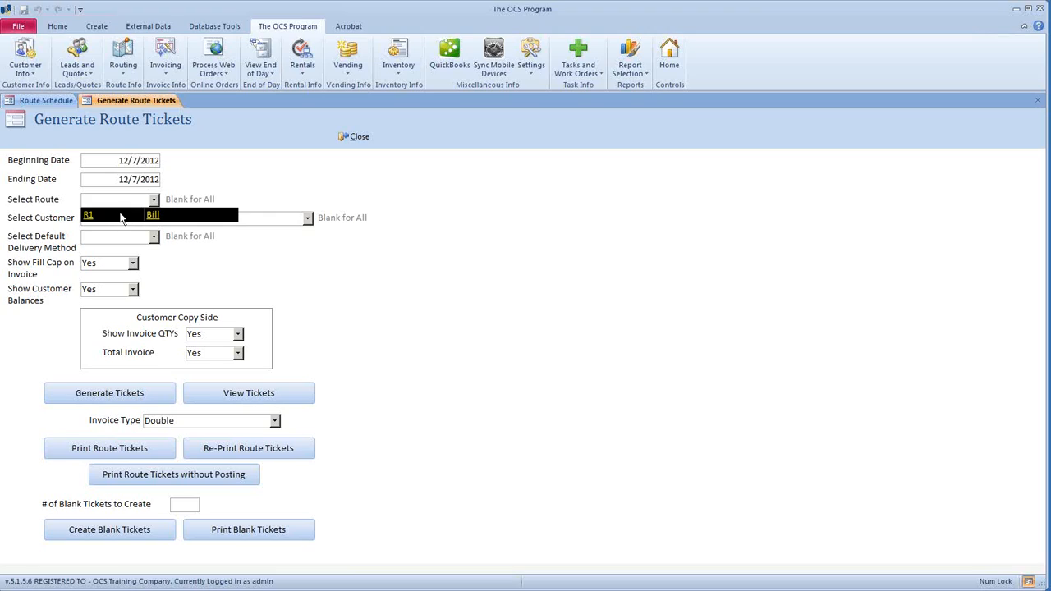
{"action": "left_click", "coordinate": [188, 203]}
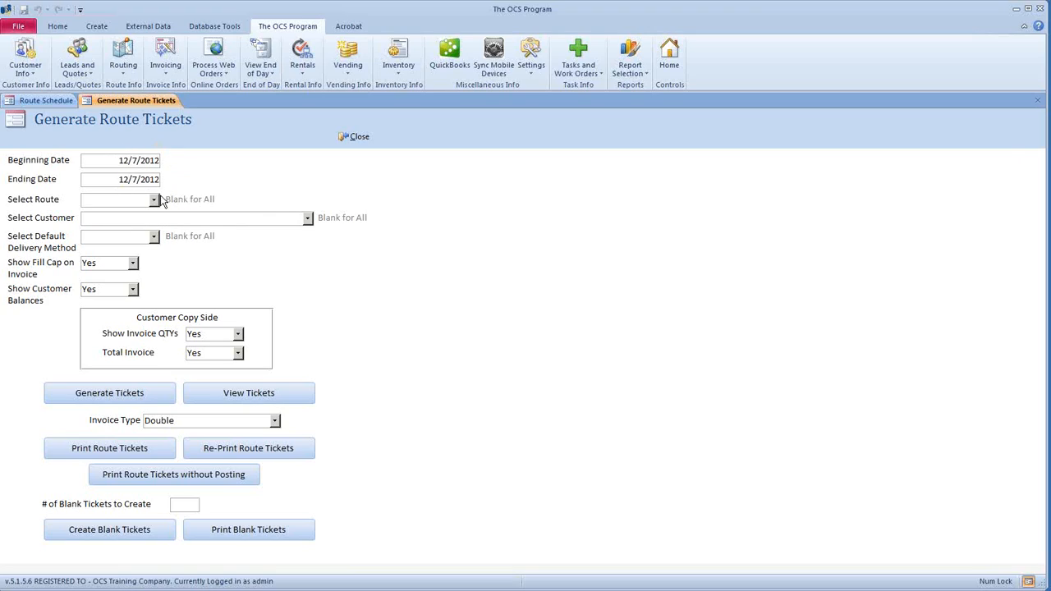
{"action": "left_click", "coordinate": [308, 218]}
- Leave Select Customer empty so all customers are included, then switch back to Route Schedule
{"action": "left_click", "coordinate": [310, 218]}
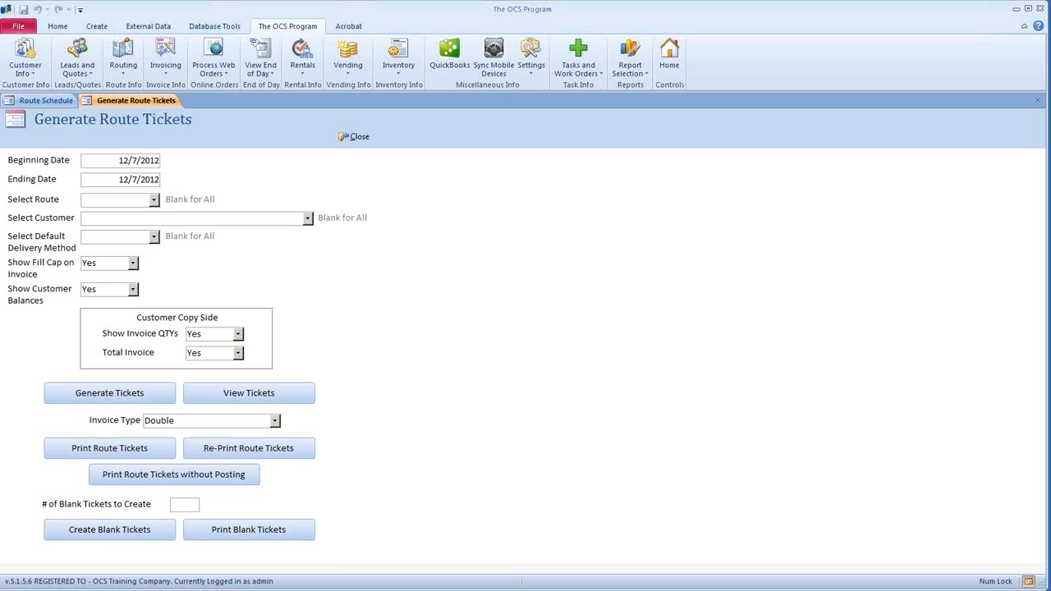
{"action": "left_click", "coordinate": [308, 218]}
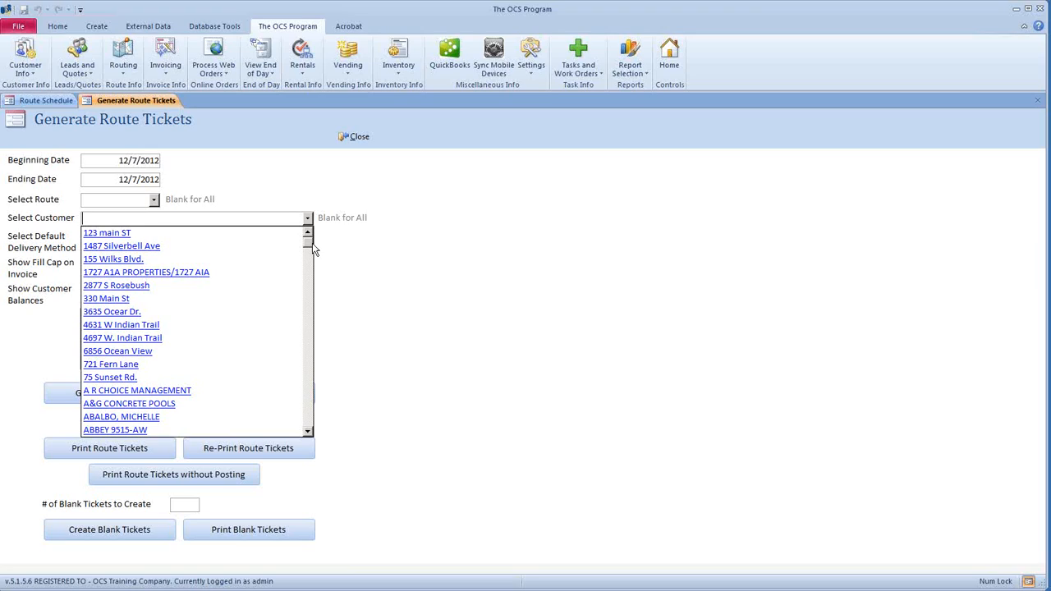
{"action": "scroll", "coordinate": [313, 249], "scroll_direction": "down", "scroll_amount": 1}
{"action": "scroll", "coordinate": [312, 249], "scroll_direction": "up", "scroll_amount": 1}
{"action": "key", "text": "Down"}
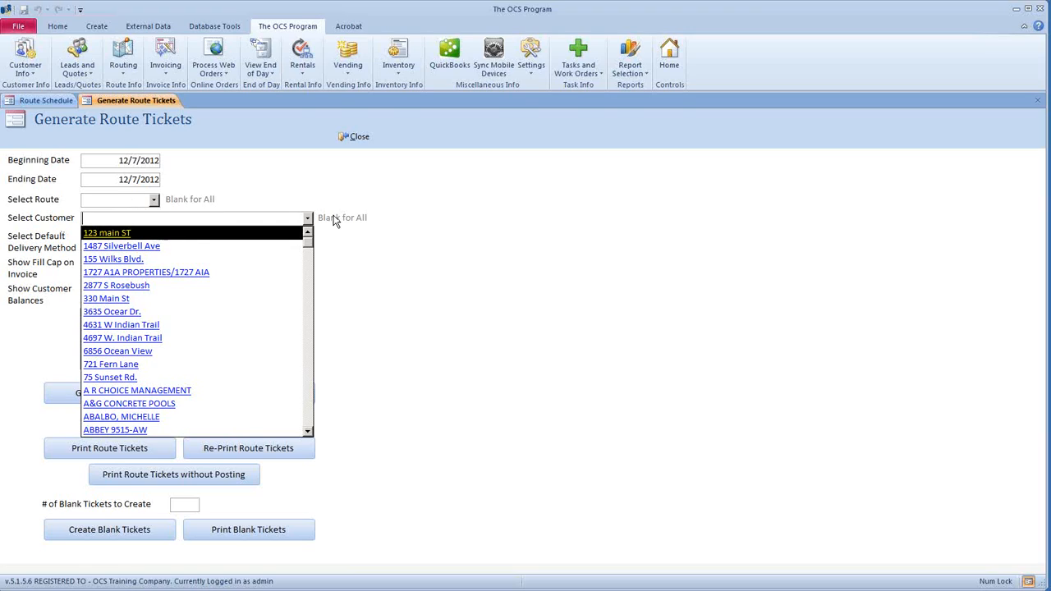
{"action": "left_click", "coordinate": [328, 221]}
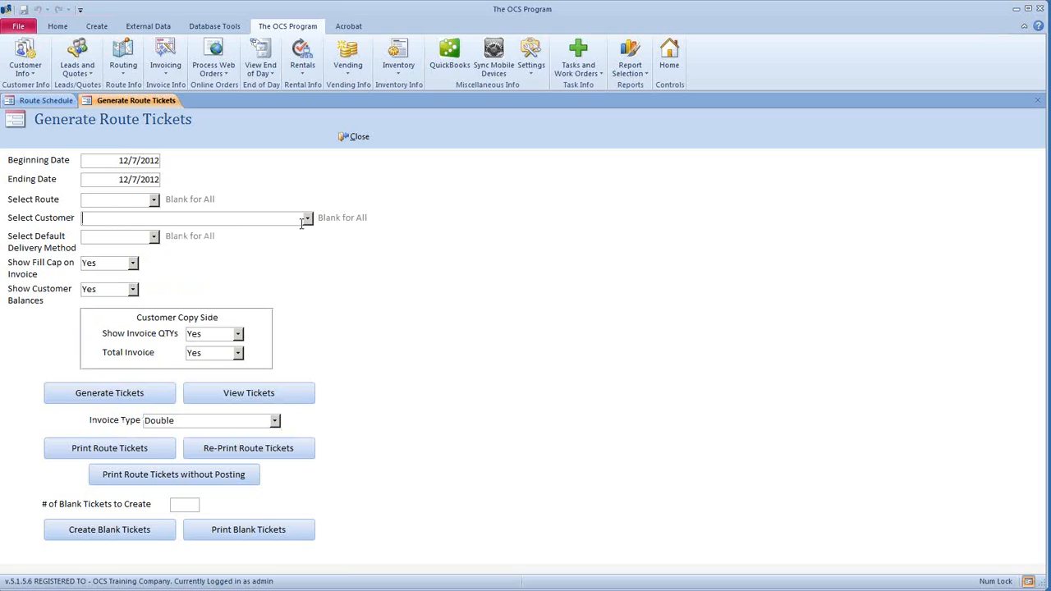
{"action": "left_click", "coordinate": [33, 101]}
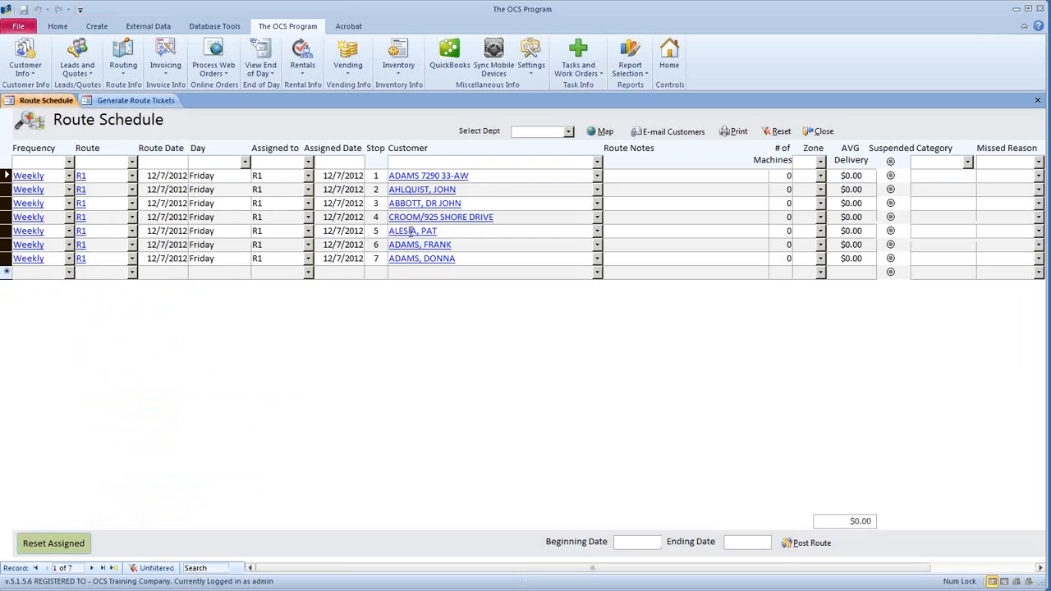
- Enter customer 'abbot' in the ticket generation customer field
{"action": "left_click", "coordinate": [497, 189]}
{"action": "left_click_drag", "start_coordinate": [462, 203], "coordinate": [183, 418]}
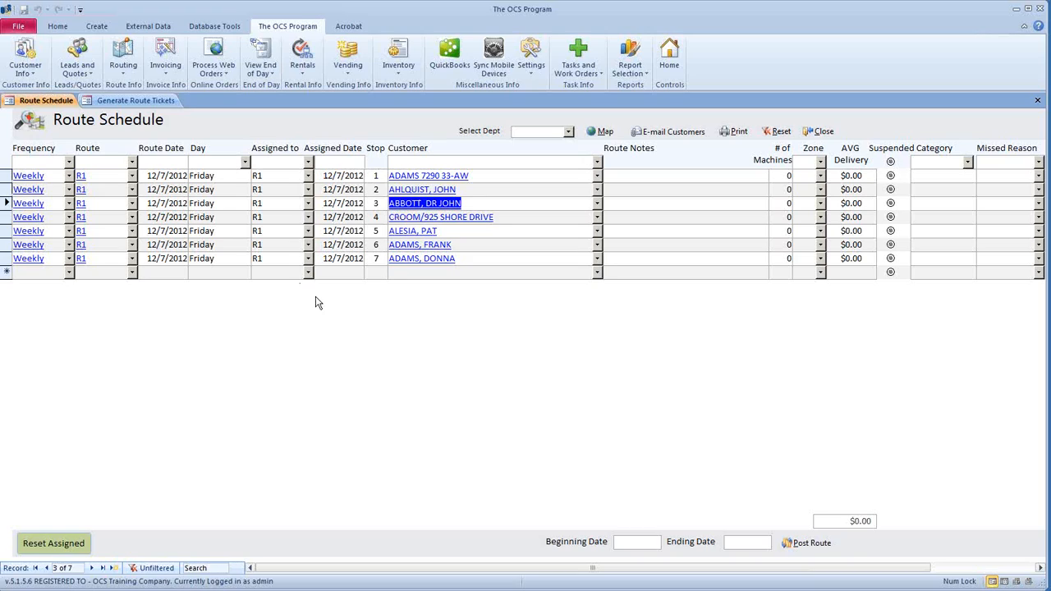
{"action": "left_click", "coordinate": [117, 102]}
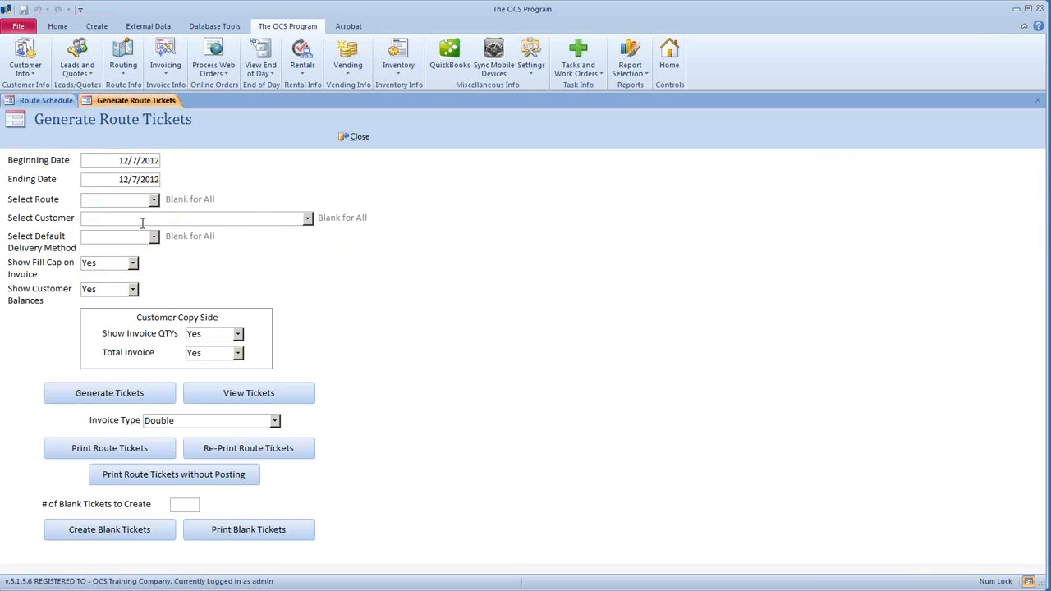
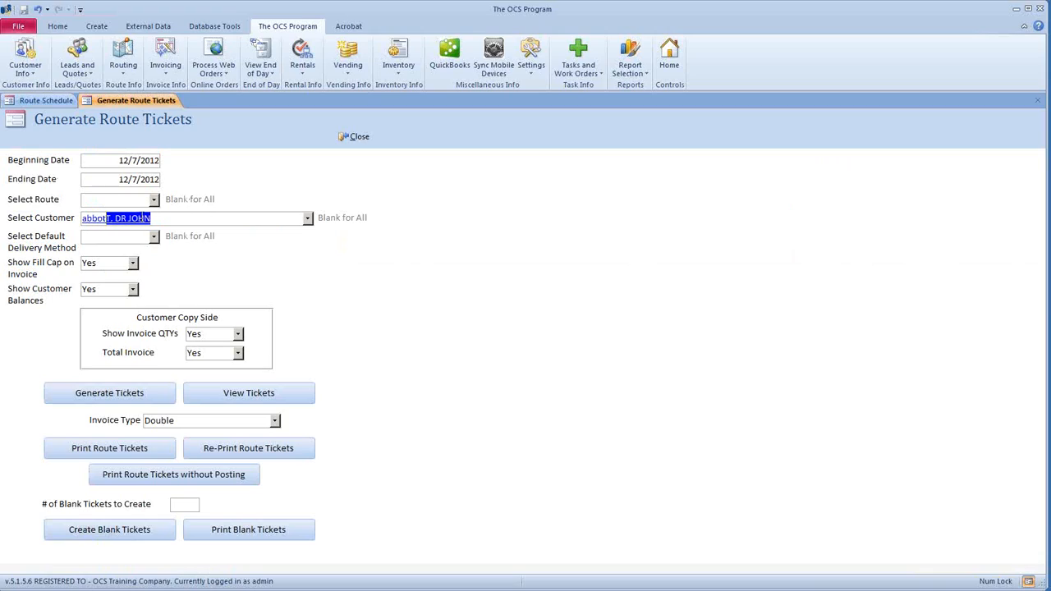
{"action": "key", "text": "Return"}
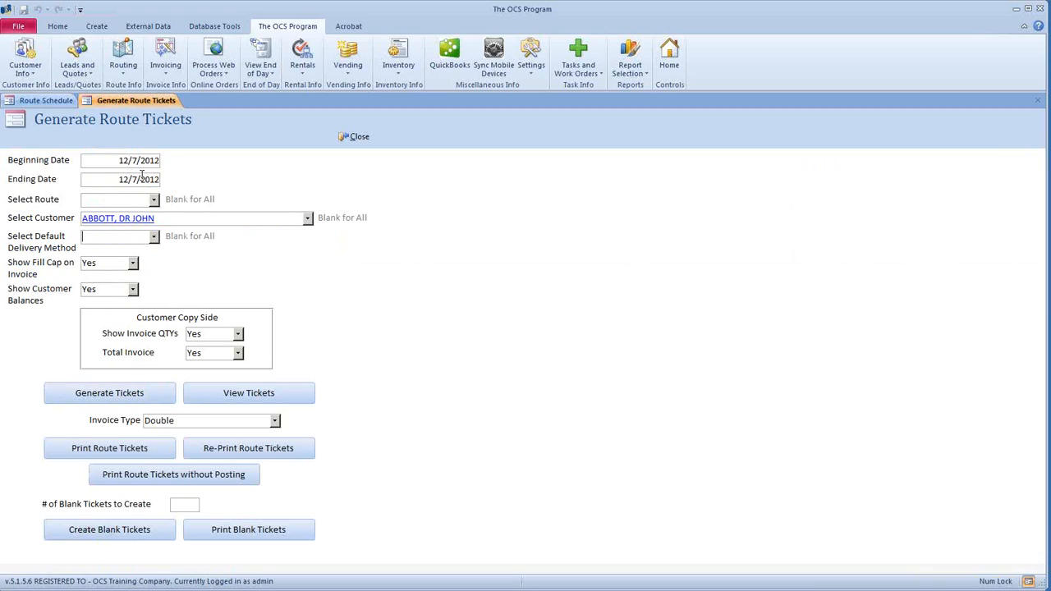
{"action": "left_click_drag", "start_coordinate": [126, 216], "coordinate": [34, 205]}
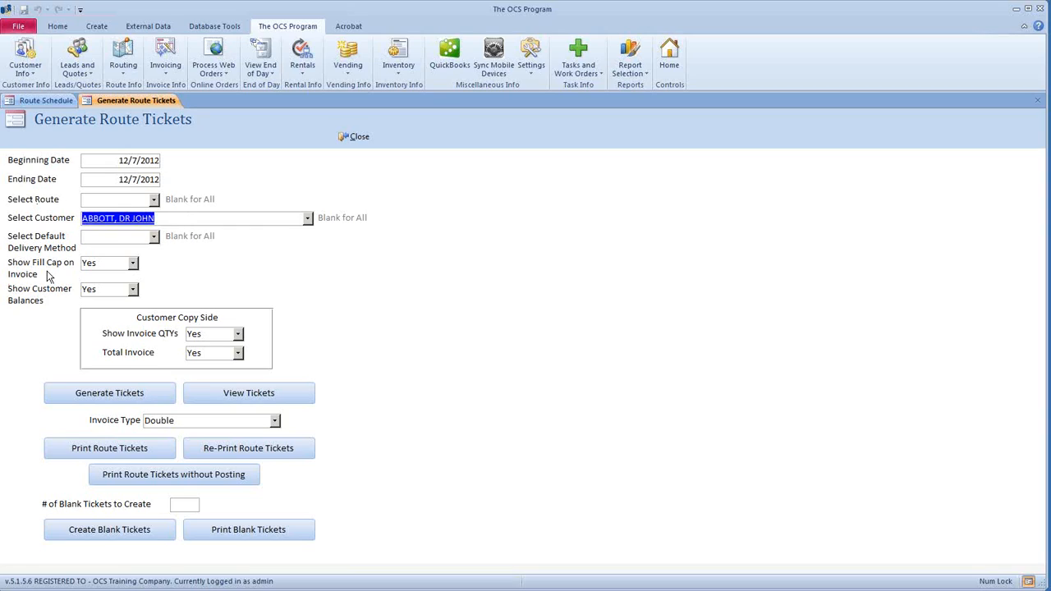
{"action": "left_click", "coordinate": [125, 158]}
{"action": "key", "text": "Tab"}
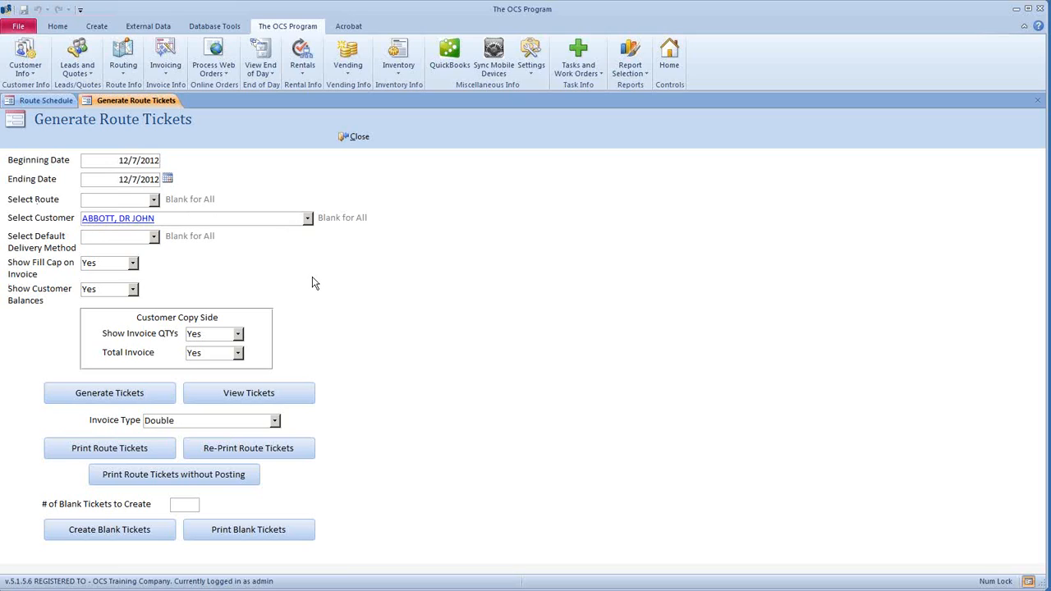
- Pick the first customer from the Select Customer list instead
{"action": "left_click", "coordinate": [307, 217]}
{"action": "scroll", "coordinate": [311, 228], "scroll_direction": "up", "scroll_amount": 3}
{"action": "scroll", "coordinate": [311, 228], "scroll_direction": "up", "scroll_amount": 1}
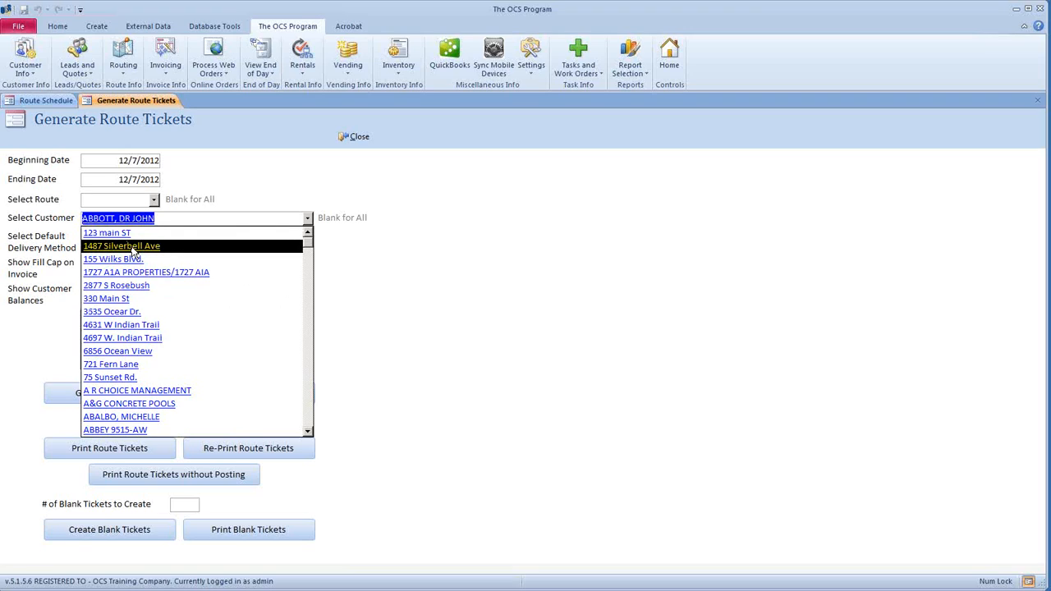
{"action": "left_click", "coordinate": [100, 233]}
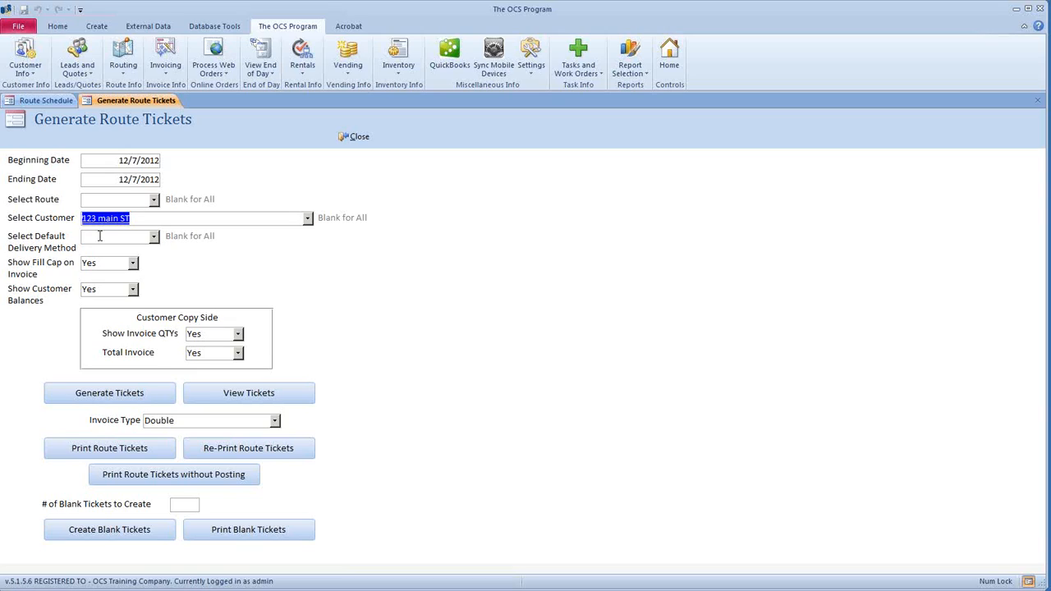
{"action": "left_click", "coordinate": [308, 218]}
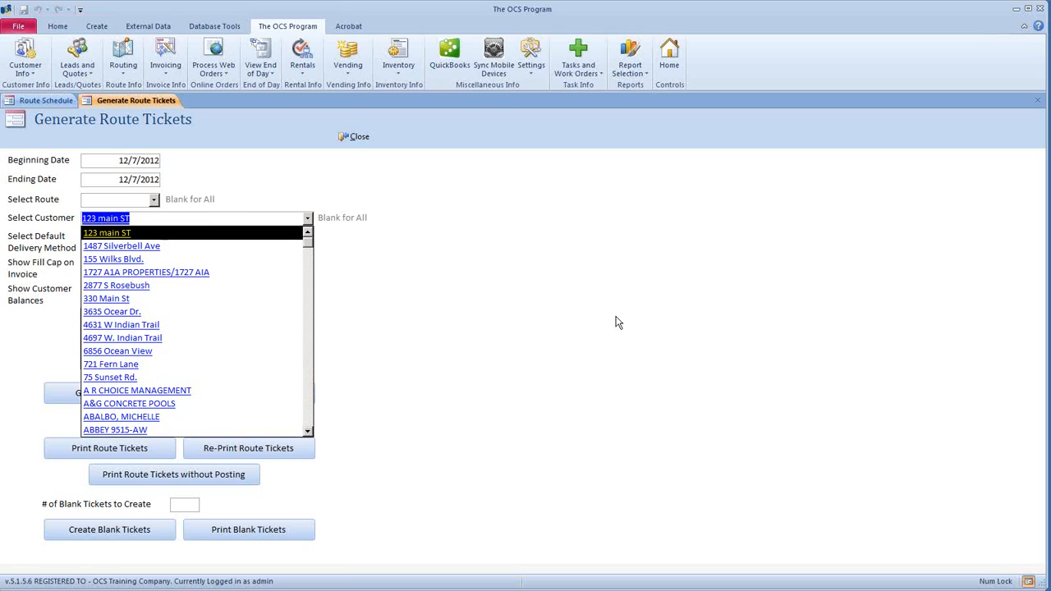
- Assign a different customer to stop 7 in the Route Schedule and commit the row
{"action": "left_click", "coordinate": [46, 100]}
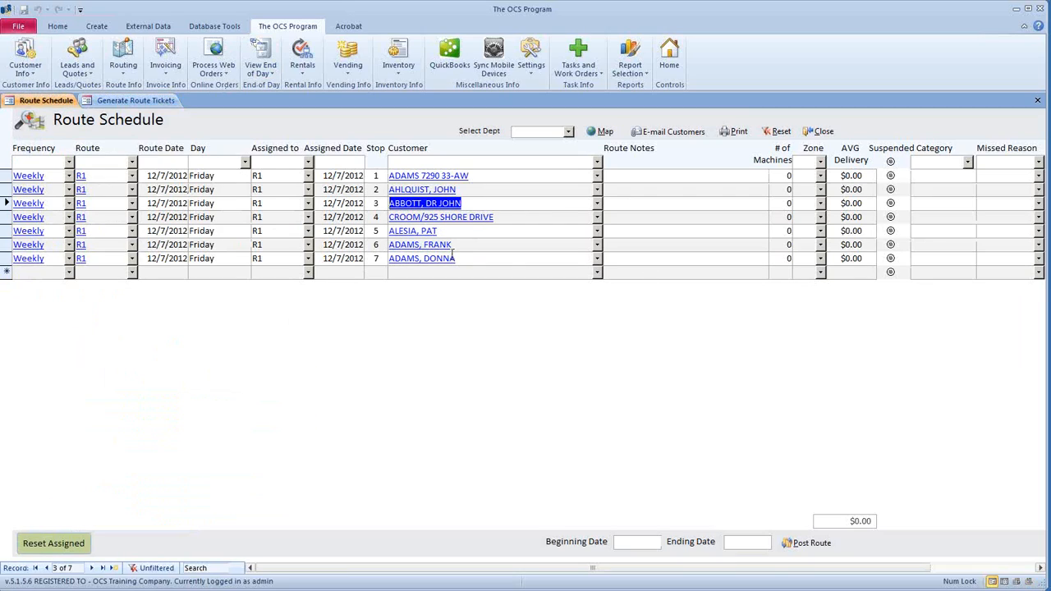
{"action": "left_click", "coordinate": [597, 258]}
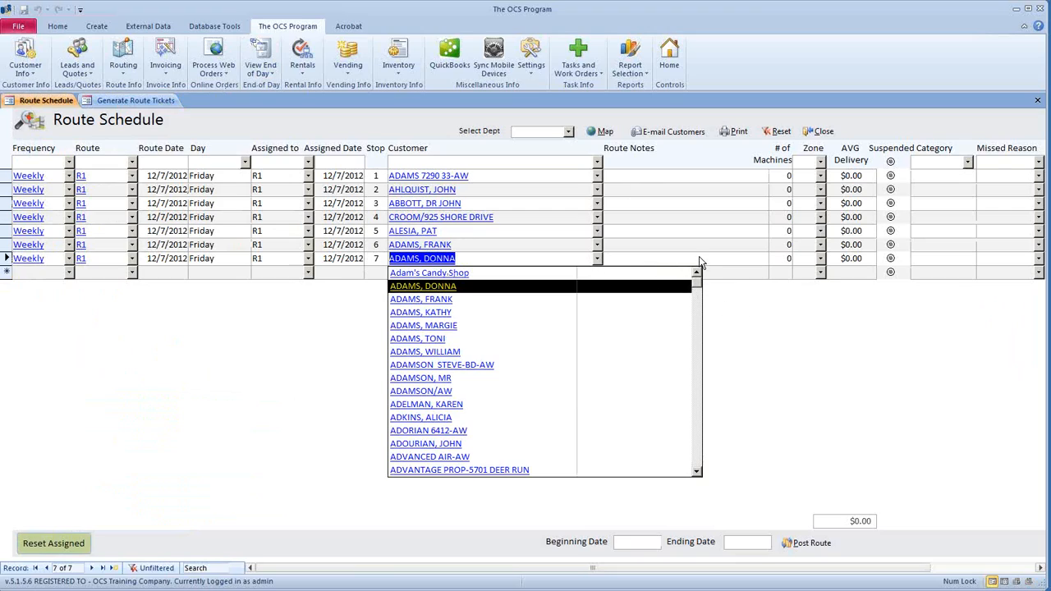
{"action": "scroll", "coordinate": [699, 261], "scroll_direction": "up", "scroll_amount": 7}
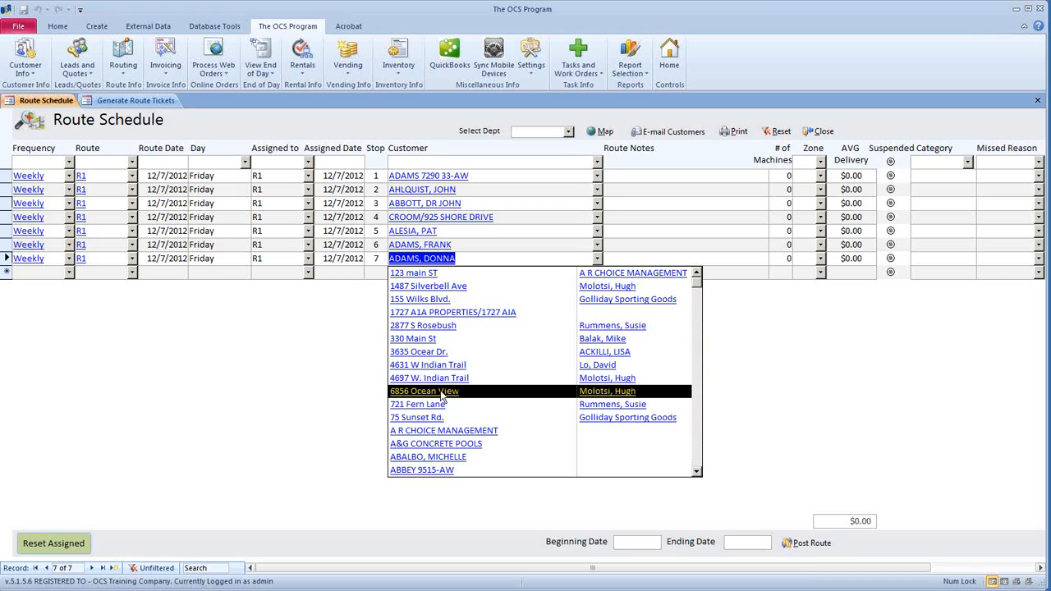
{"action": "left_click", "coordinate": [424, 396]}
{"action": "left_click", "coordinate": [439, 273]}
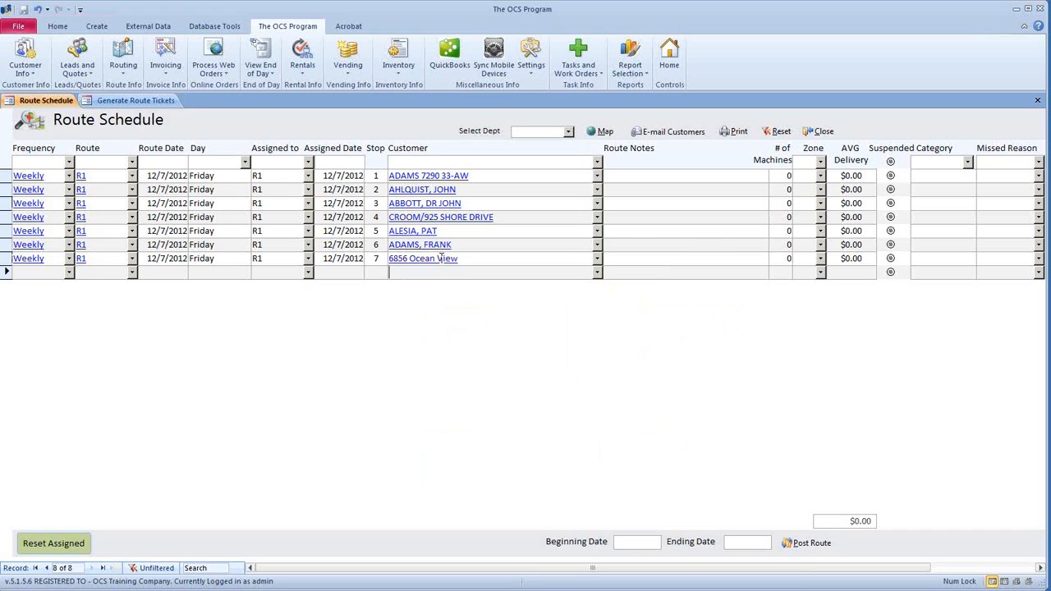
{"action": "left_click", "coordinate": [147, 101]}
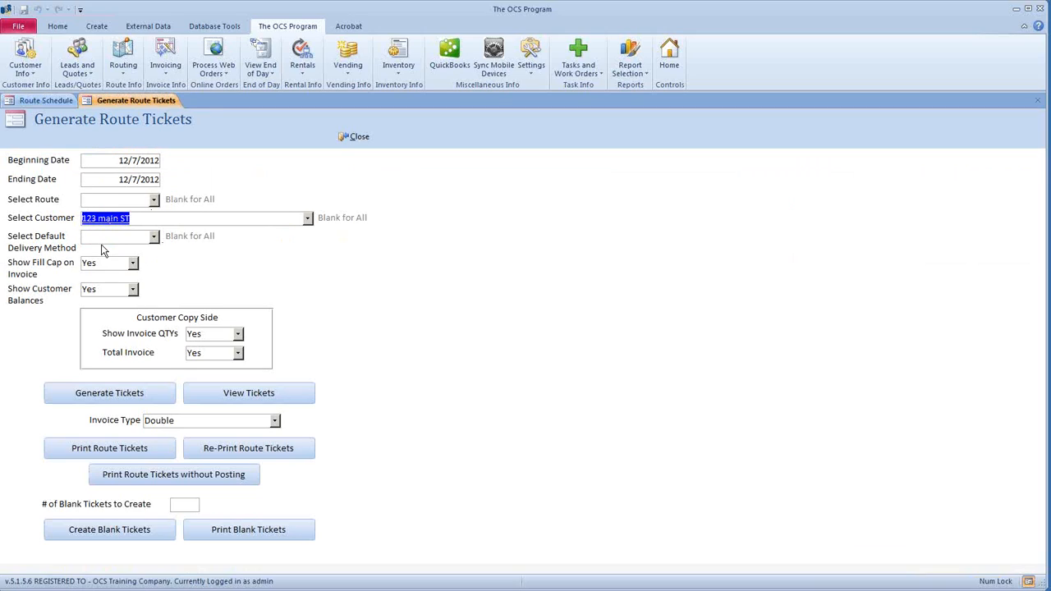
- Clear the Select Customer choice in Generate Route Tickets to include all customers
{"action": "left_click", "coordinate": [46, 100]}
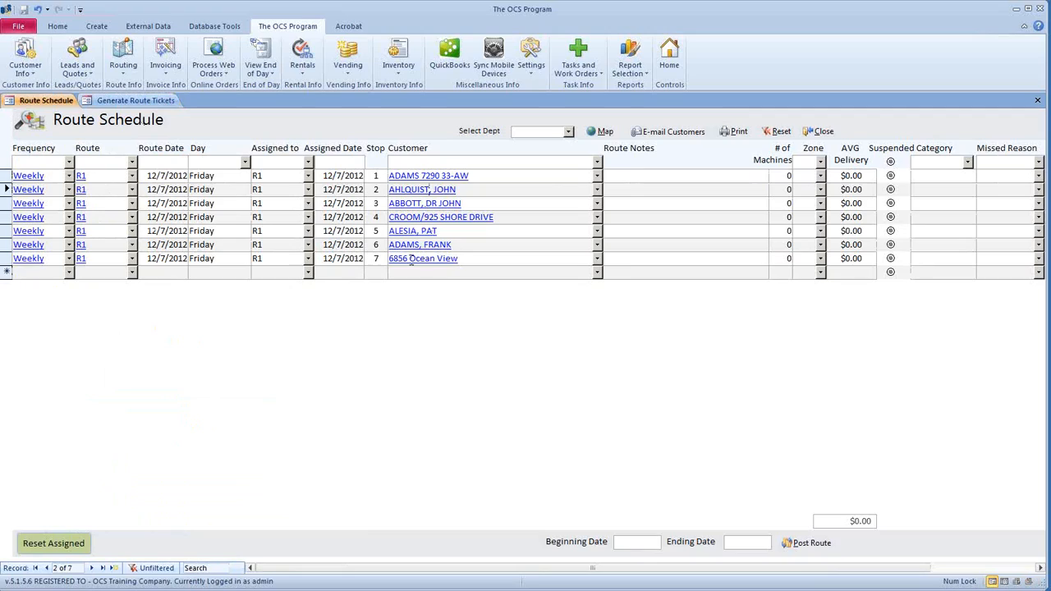
{"action": "left_click", "coordinate": [131, 100]}
{"action": "left_click", "coordinate": [133, 184]}
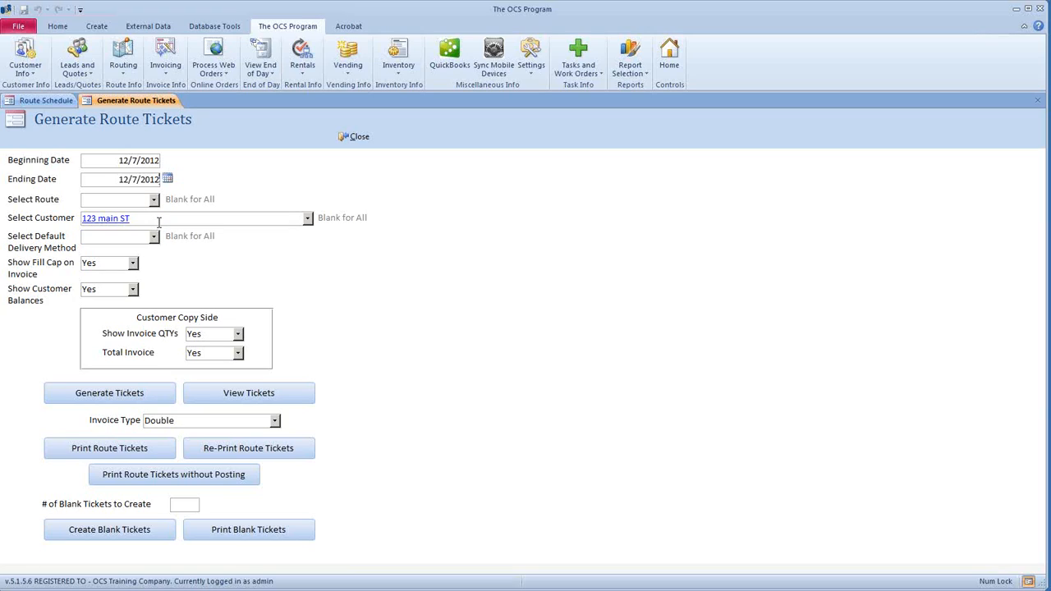
{"action": "left_click", "coordinate": [56, 219]}
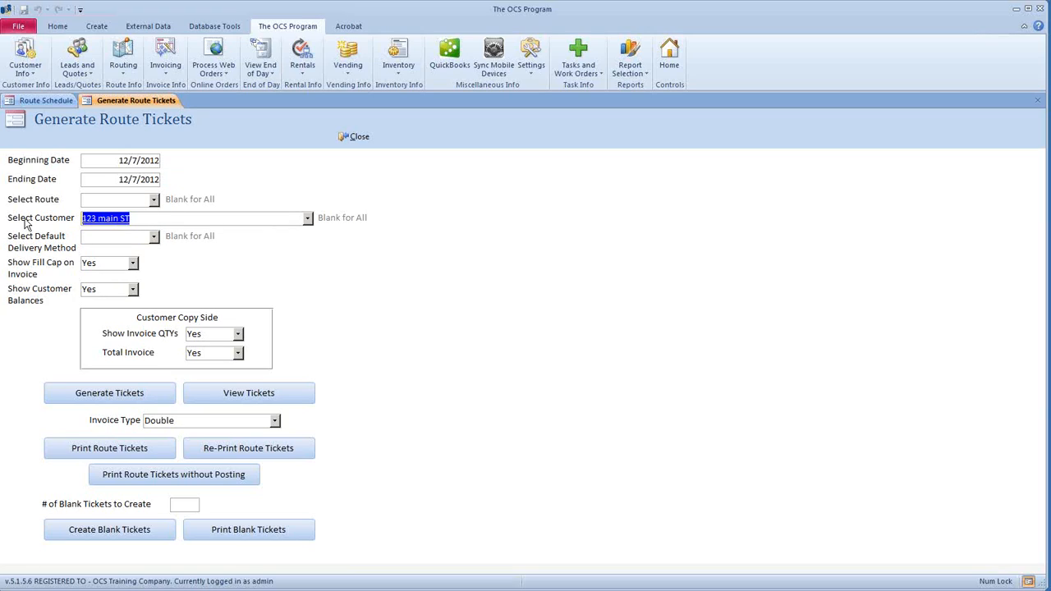
{"action": "key", "text": "Delete"}
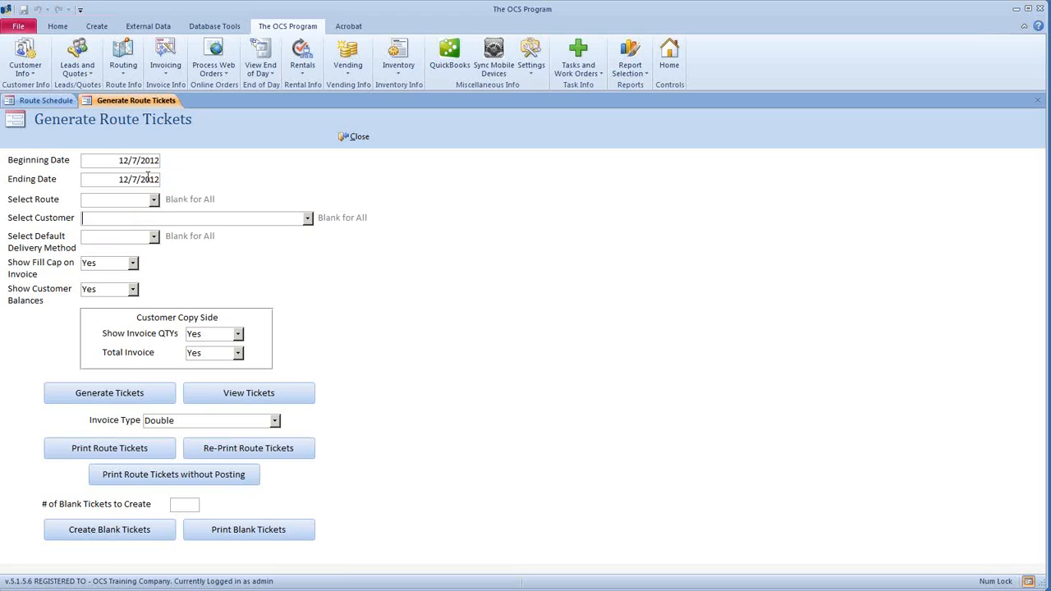
- Delete stop 7 from the R1 Route Schedule, confirming the deletion
{"action": "left_click", "coordinate": [46, 101]}
{"action": "left_click", "coordinate": [6, 258]}
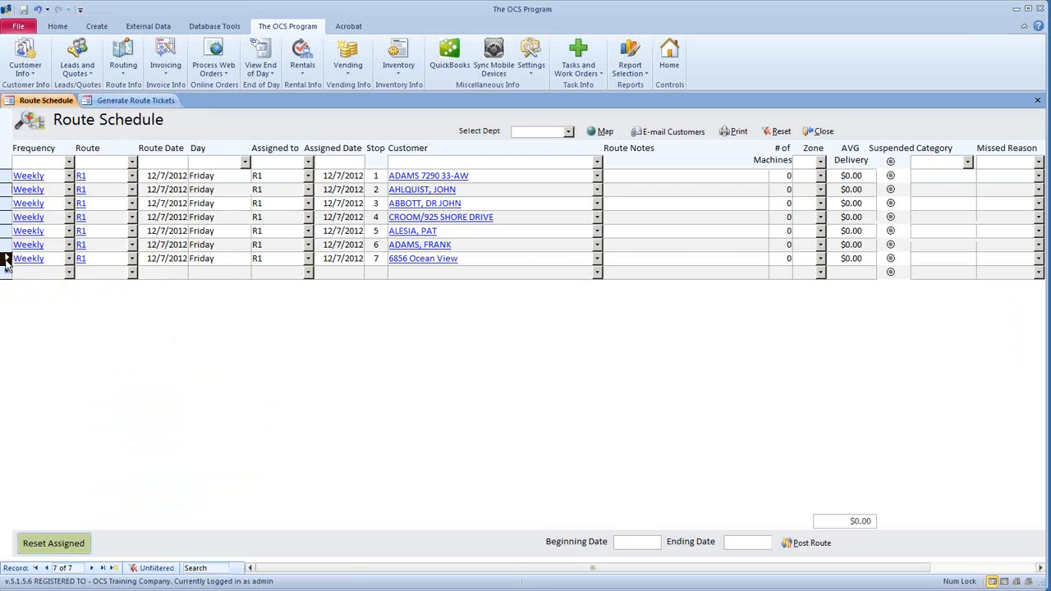
{"action": "key", "text": "Delete"}
{"action": "left_click", "coordinate": [496, 338]}
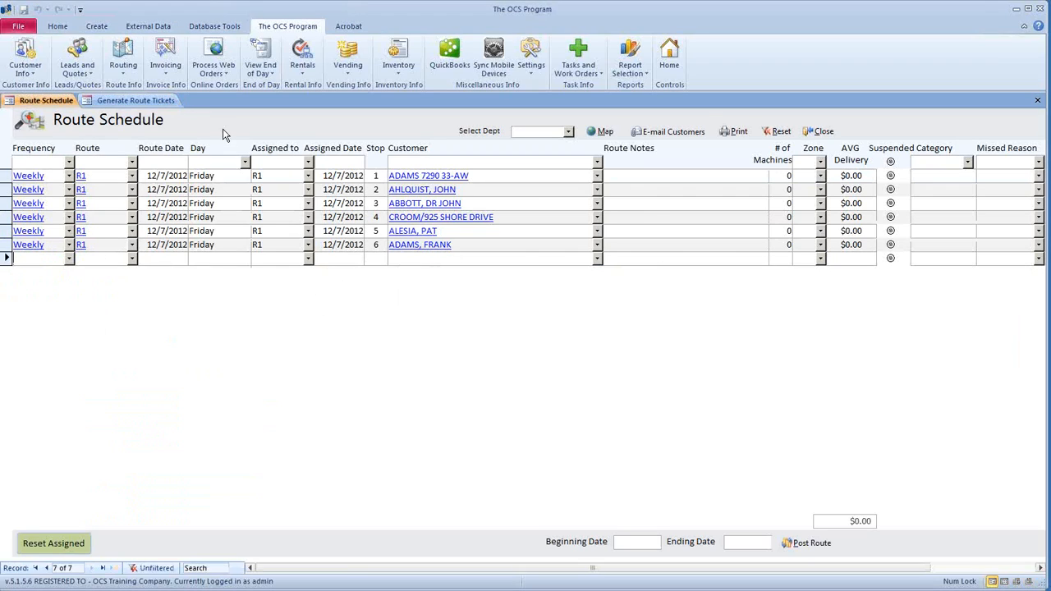
{"action": "left_click", "coordinate": [160, 101]}
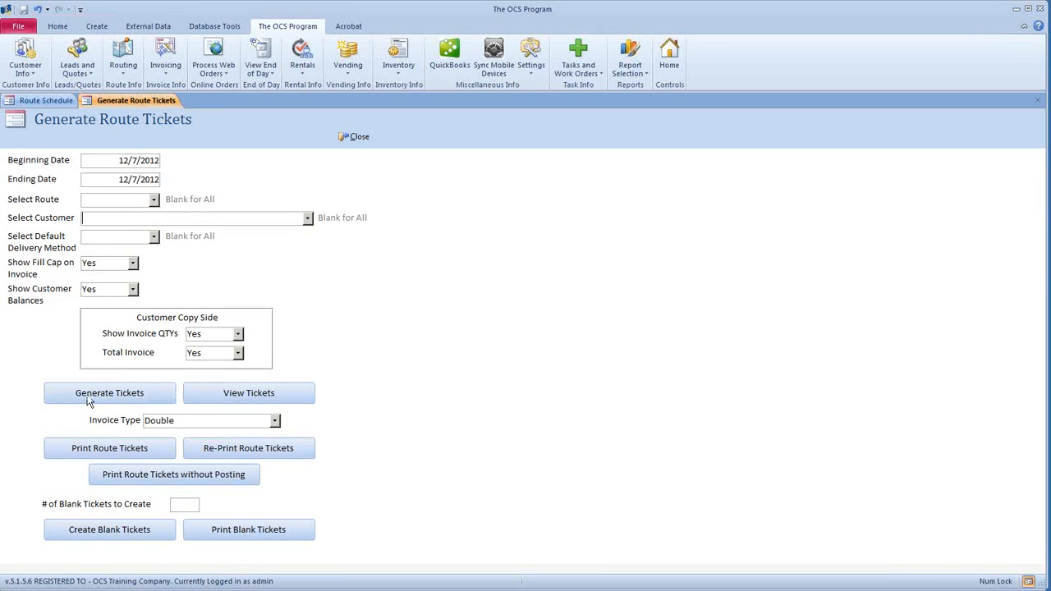
- Generate route tickets for 12/7/2012 across all routes and acknowledge the Complete message
{"action": "left_click", "coordinate": [113, 160]}
{"action": "left_click", "coordinate": [112, 179]}
{"action": "left_click", "coordinate": [125, 198]}
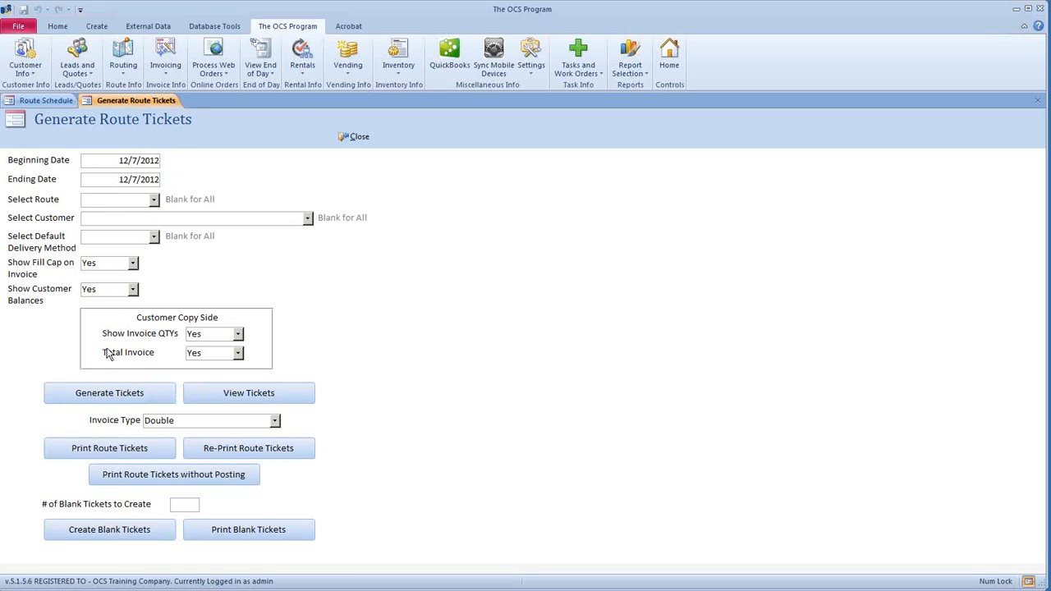
{"action": "left_click", "coordinate": [107, 394]}
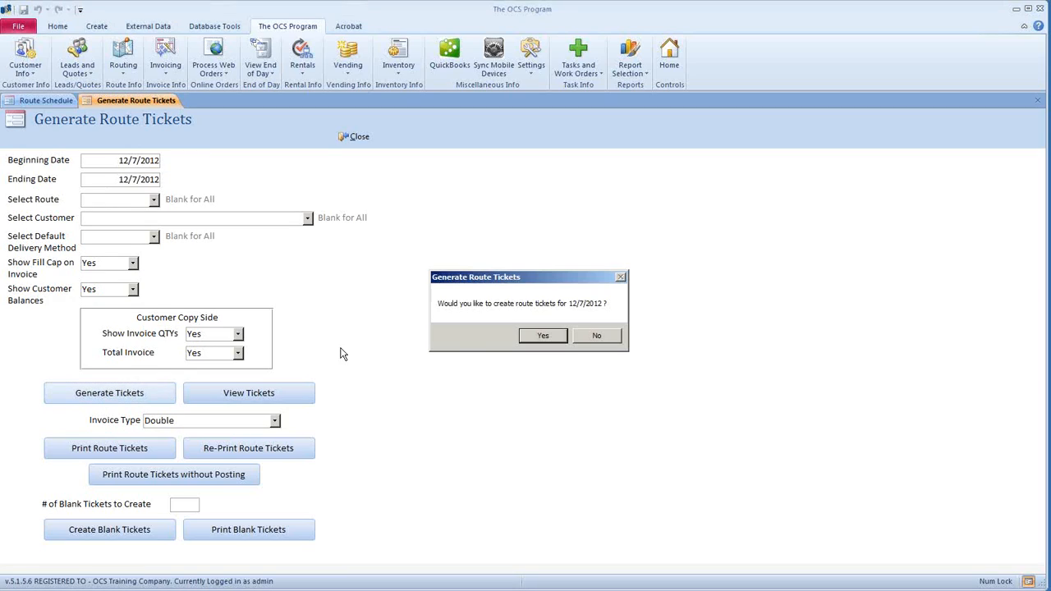
{"action": "left_click", "coordinate": [540, 337]}
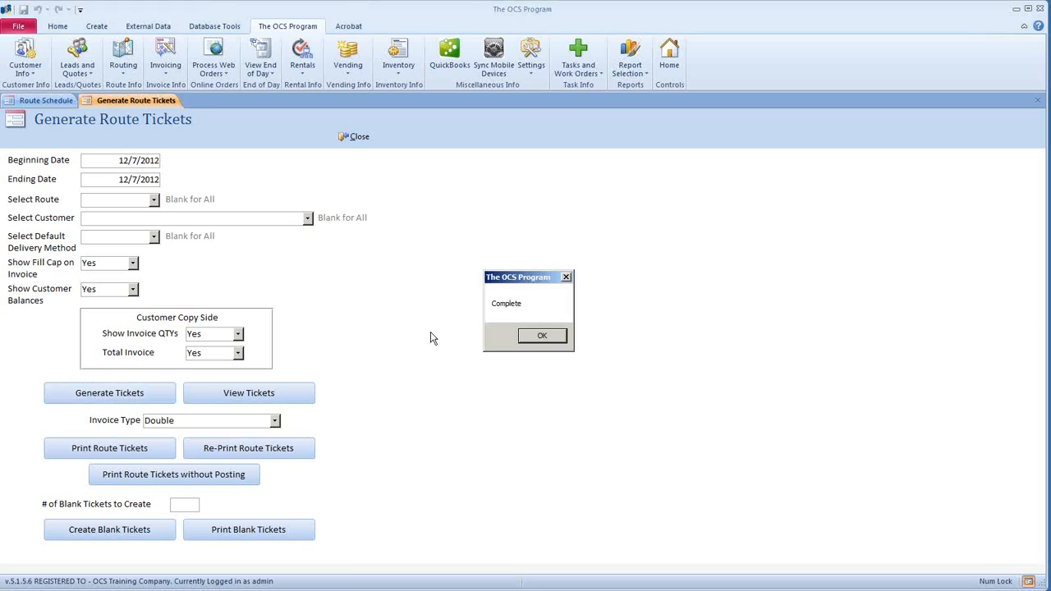
{"action": "left_click", "coordinate": [541, 339]}
{"action": "left_click", "coordinate": [542, 339]}
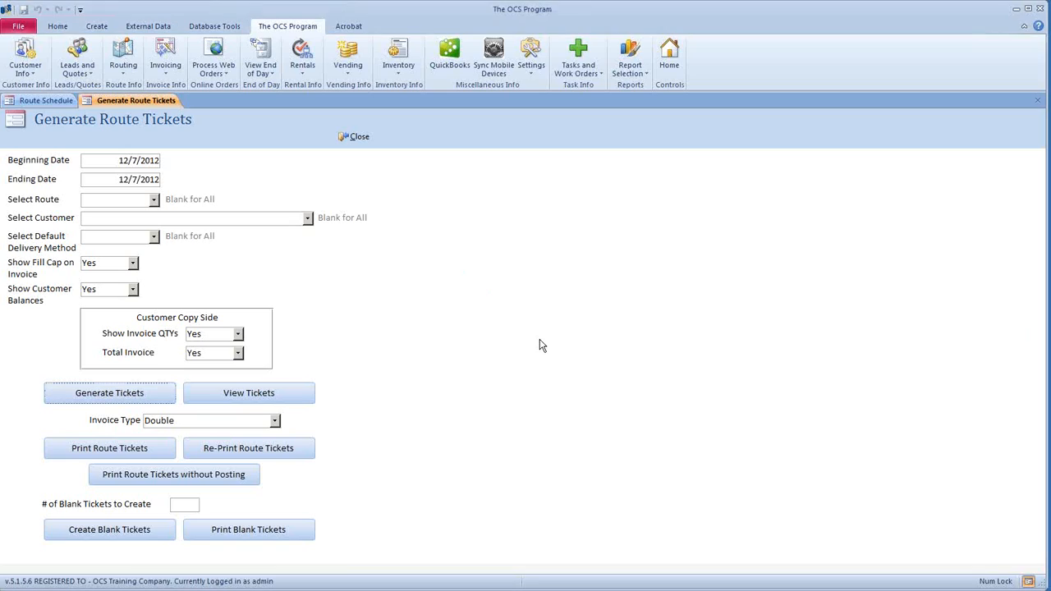
- View the newly generated tickets, then bring up the pending invoices list from Invoicing
{"action": "left_click", "coordinate": [253, 392]}
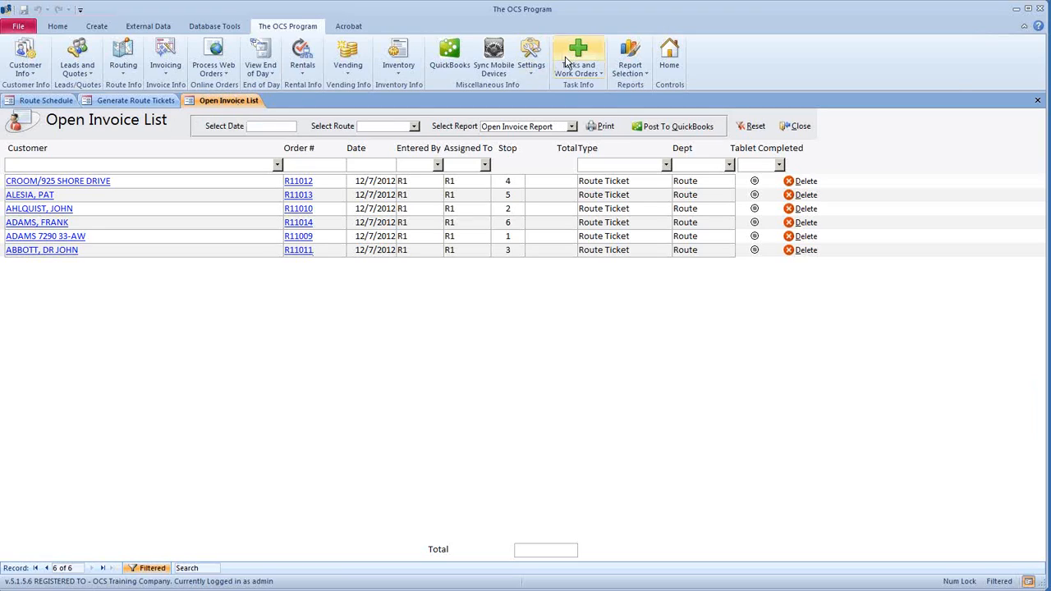
{"action": "left_click", "coordinate": [799, 128]}
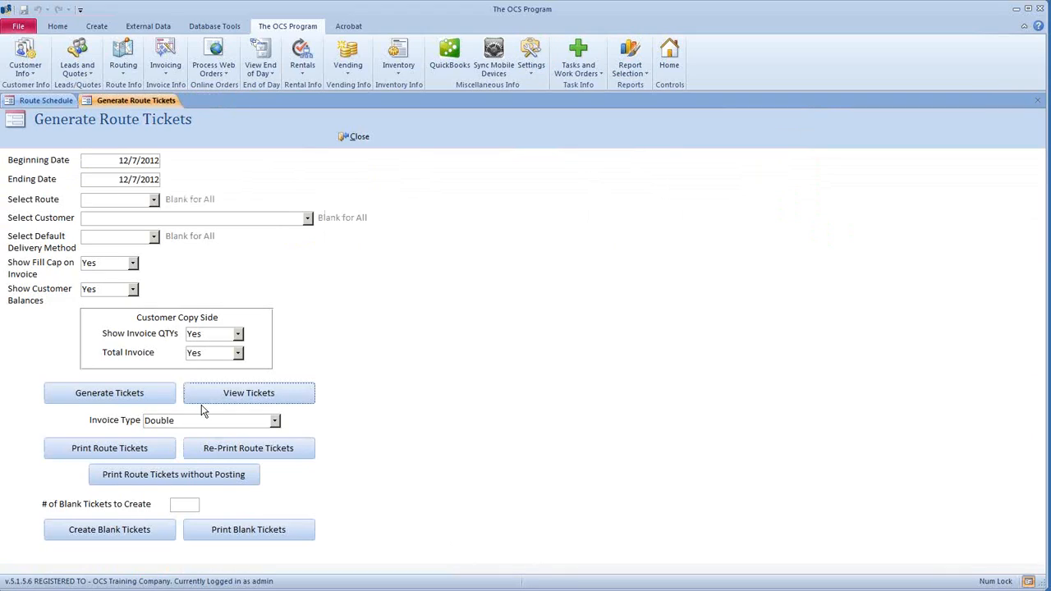
{"action": "left_click", "coordinate": [163, 71]}
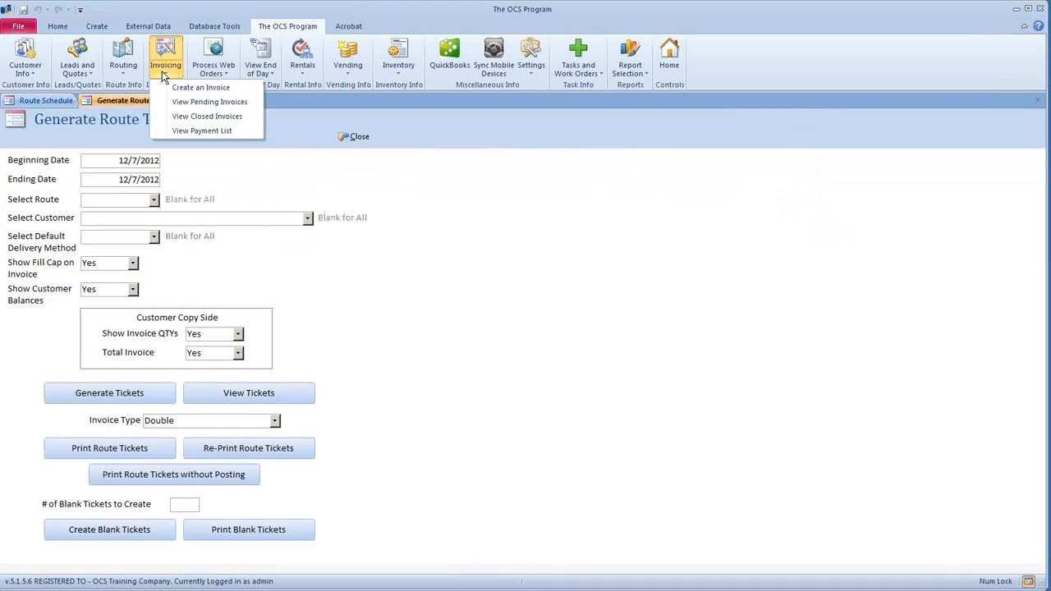
{"action": "left_click", "coordinate": [247, 102]}
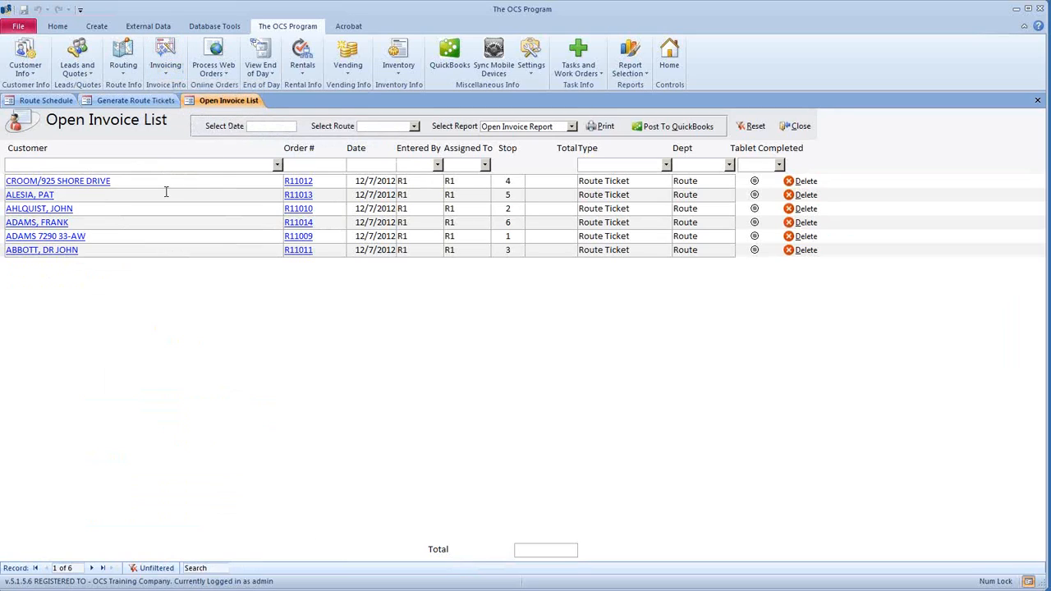
{"action": "left_click", "coordinate": [150, 222]}
{"action": "left_click", "coordinate": [145, 251]}
{"action": "left_click", "coordinate": [297, 182]}
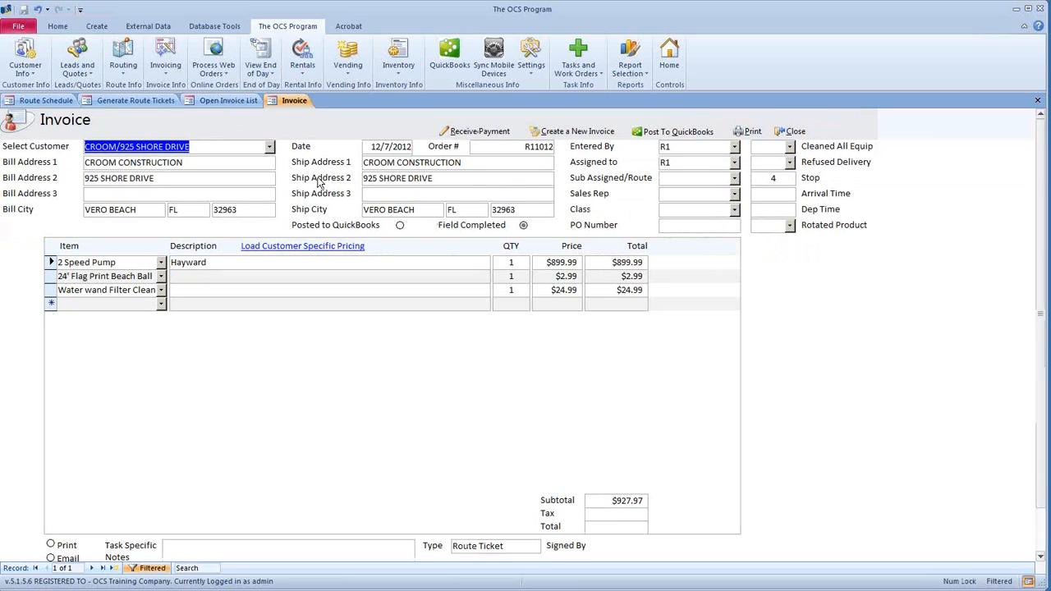
{"action": "left_click", "coordinate": [507, 263]}
{"action": "left_click", "coordinate": [503, 276]}
{"action": "left_click", "coordinate": [503, 290]}
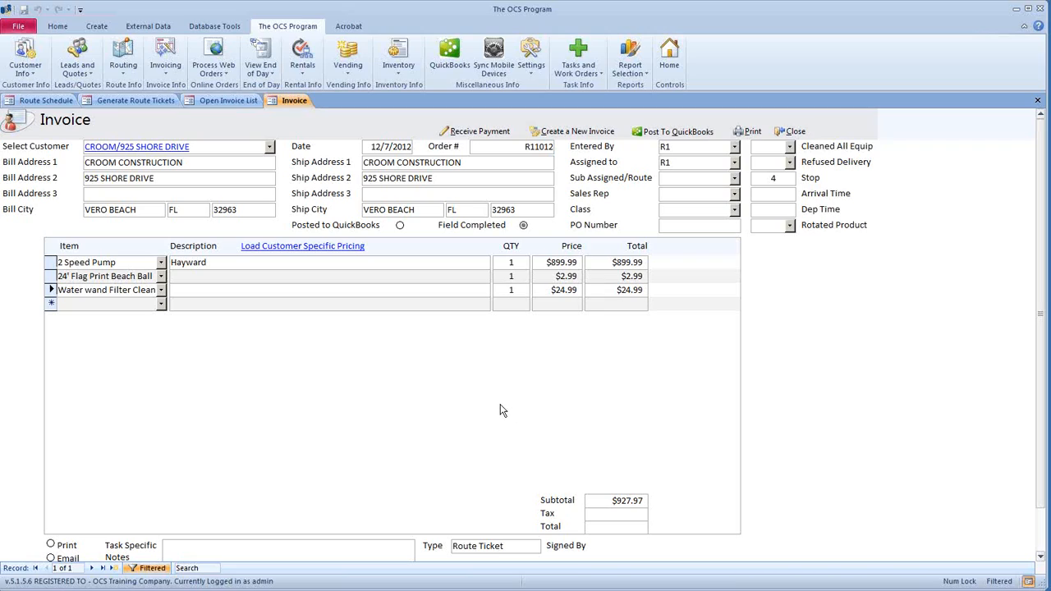
{"action": "left_click", "coordinate": [797, 134]}
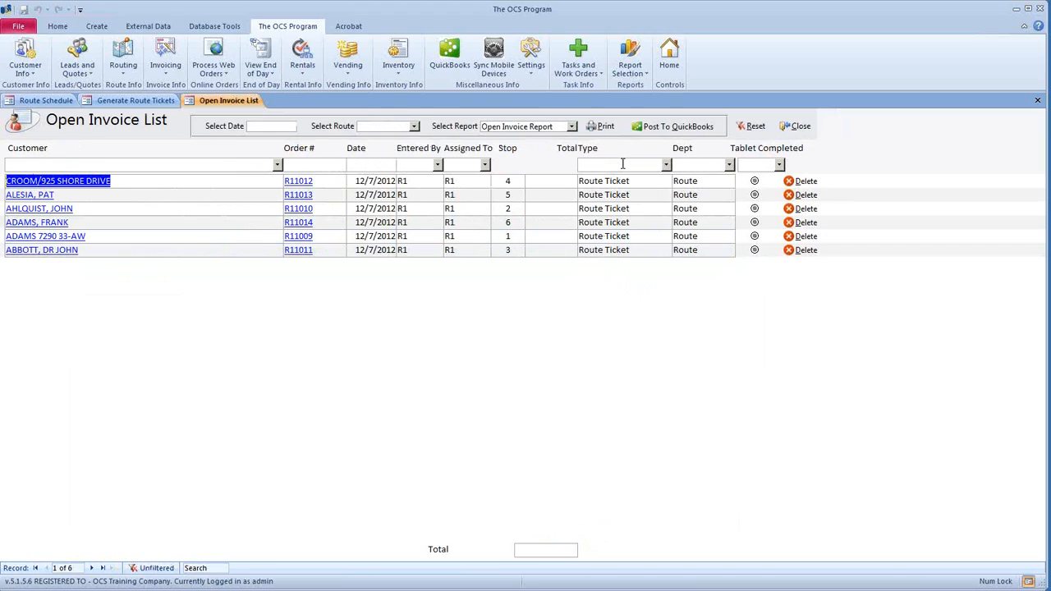
{"action": "left_click", "coordinate": [796, 126]}
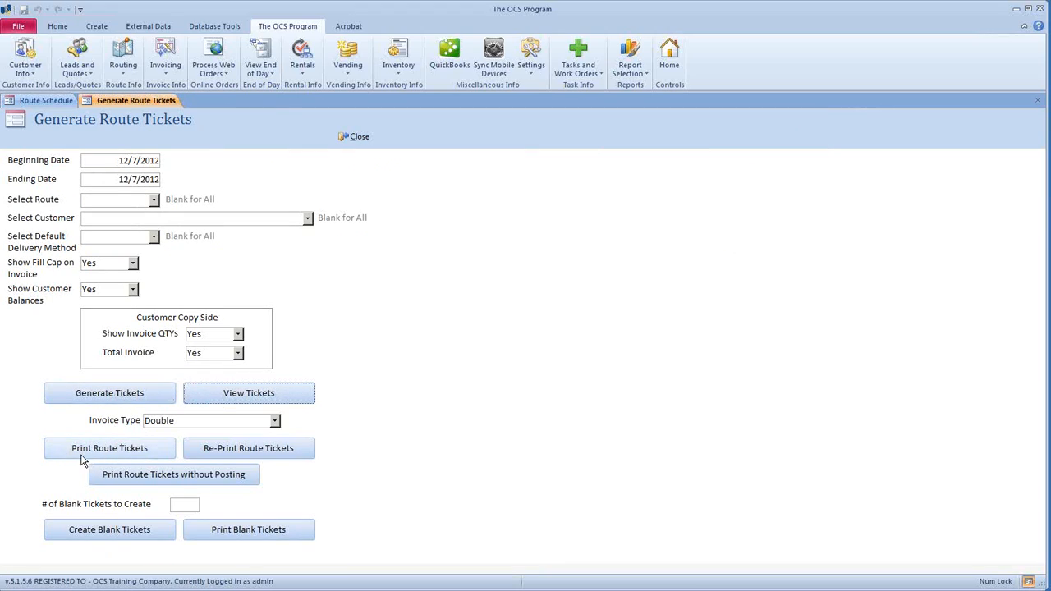
- Preview the 12/7/2012 route tickets at 100%, paging through all six customers' tickets, then close
{"action": "left_click", "coordinate": [138, 454]}
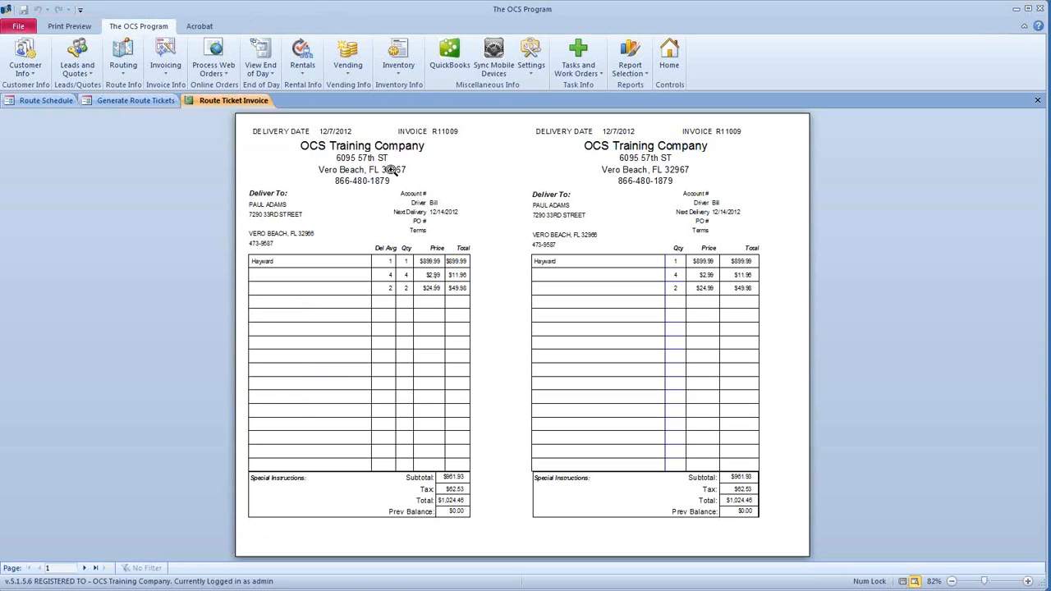
{"action": "left_click", "coordinate": [438, 289]}
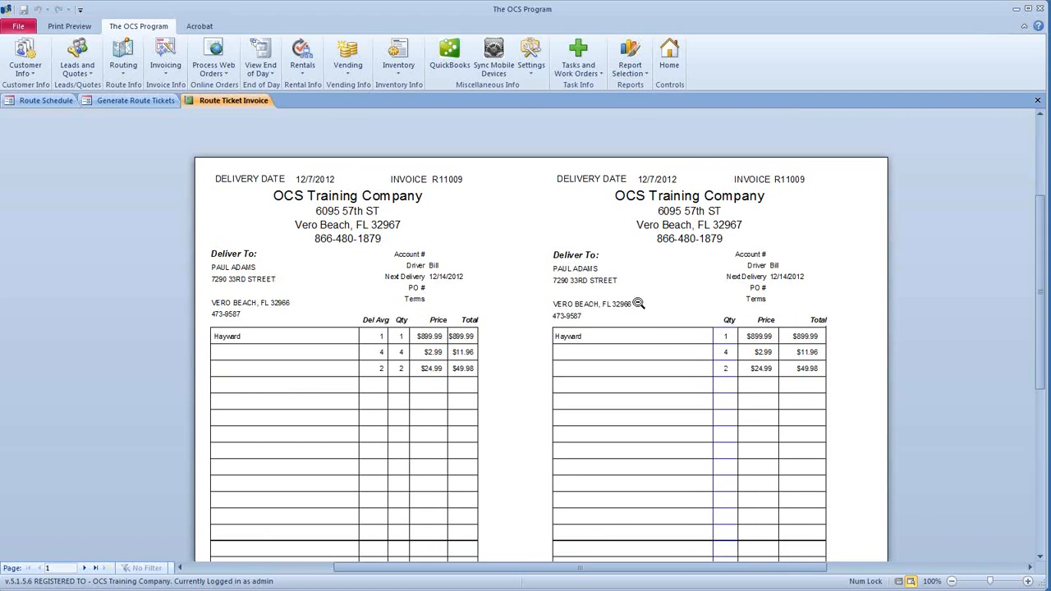
{"action": "scroll", "coordinate": [655, 284], "scroll_direction": "down", "scroll_amount": 5}
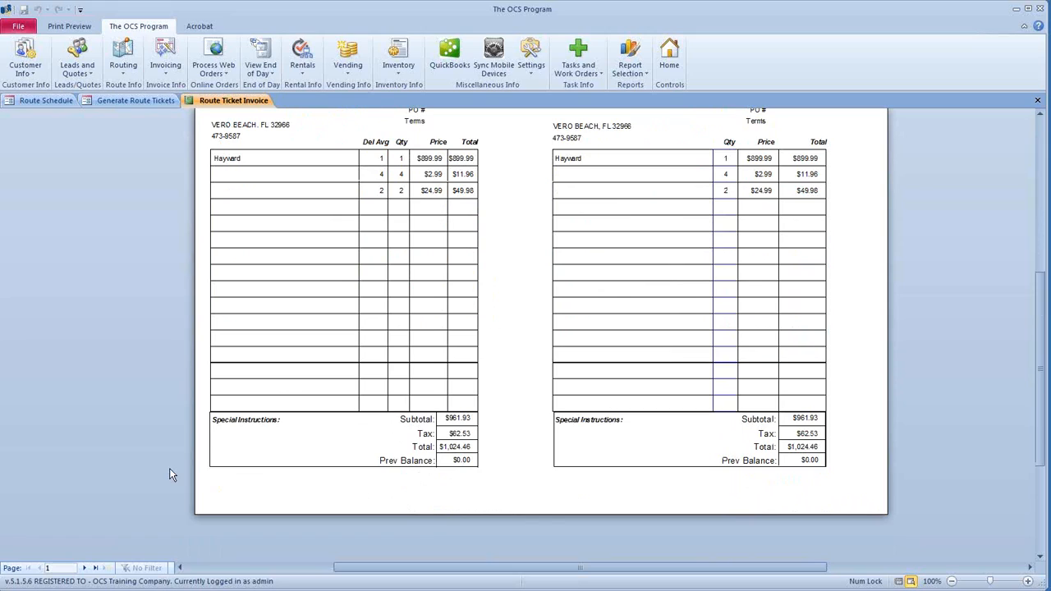
{"action": "left_click", "coordinate": [85, 572]}
{"action": "scroll", "coordinate": [481, 391], "scroll_direction": "up", "scroll_amount": 3}
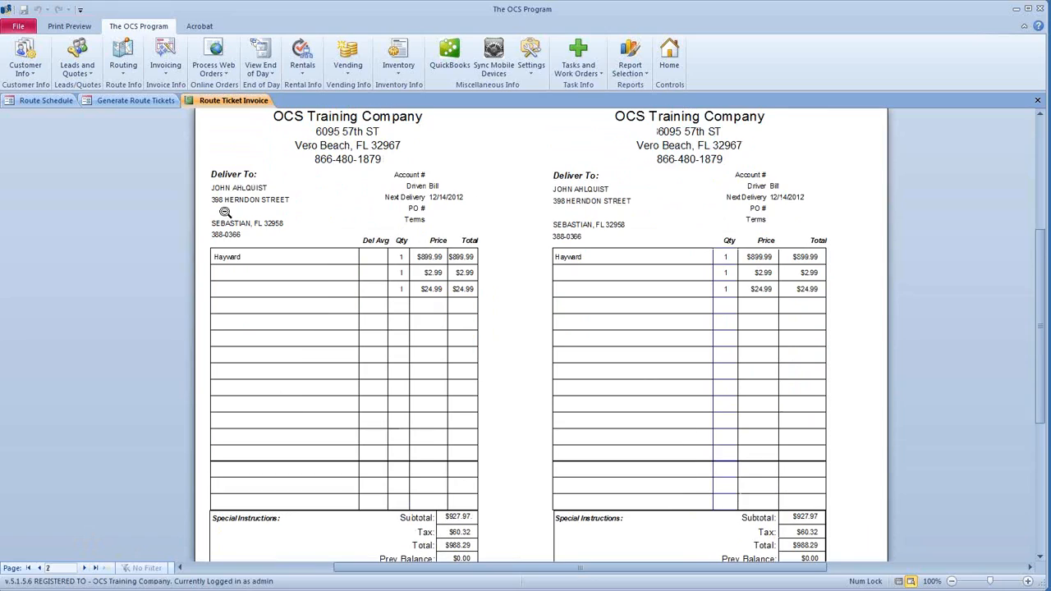
{"action": "left_click", "coordinate": [86, 569]}
{"action": "left_click", "coordinate": [85, 569]}
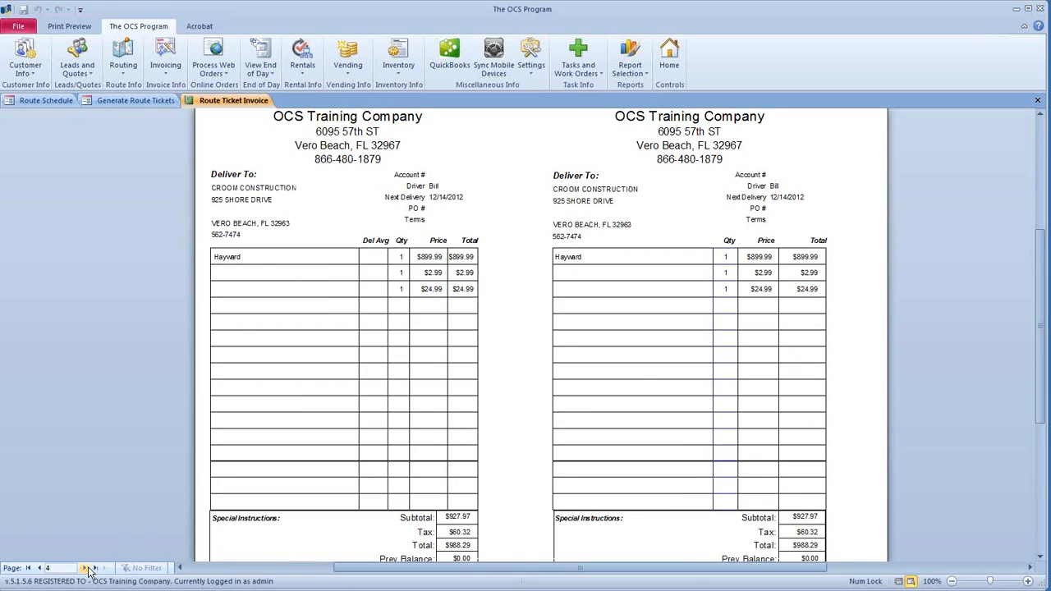
{"action": "left_click", "coordinate": [87, 569]}
{"action": "left_click", "coordinate": [85, 568]}
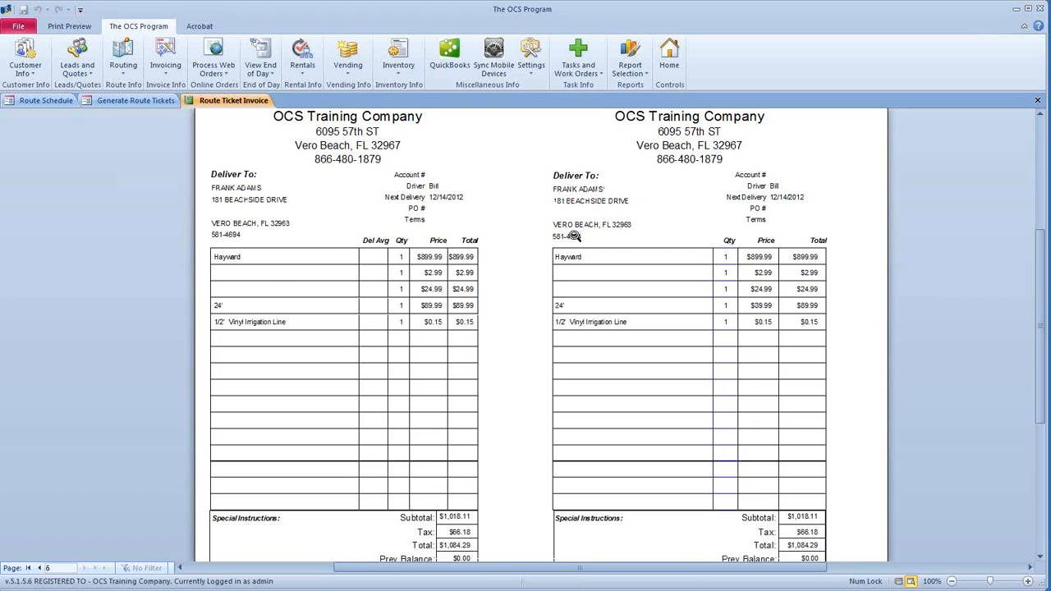
{"action": "scroll", "coordinate": [577, 237], "scroll_direction": "up", "scroll_amount": 3}
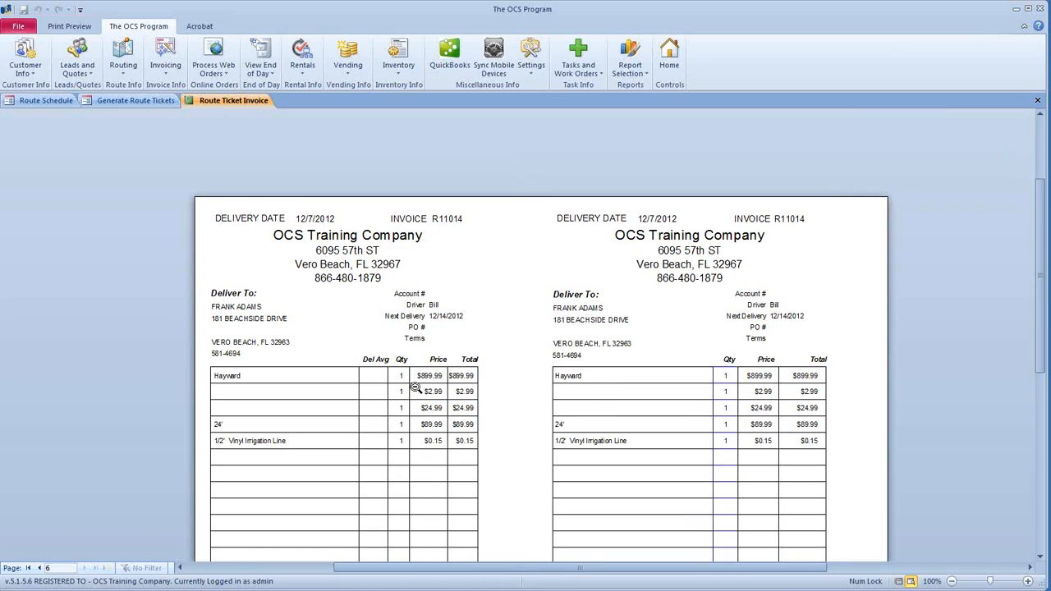
{"action": "left_click", "coordinate": [1040, 100]}
{"action": "left_click", "coordinate": [355, 140]}
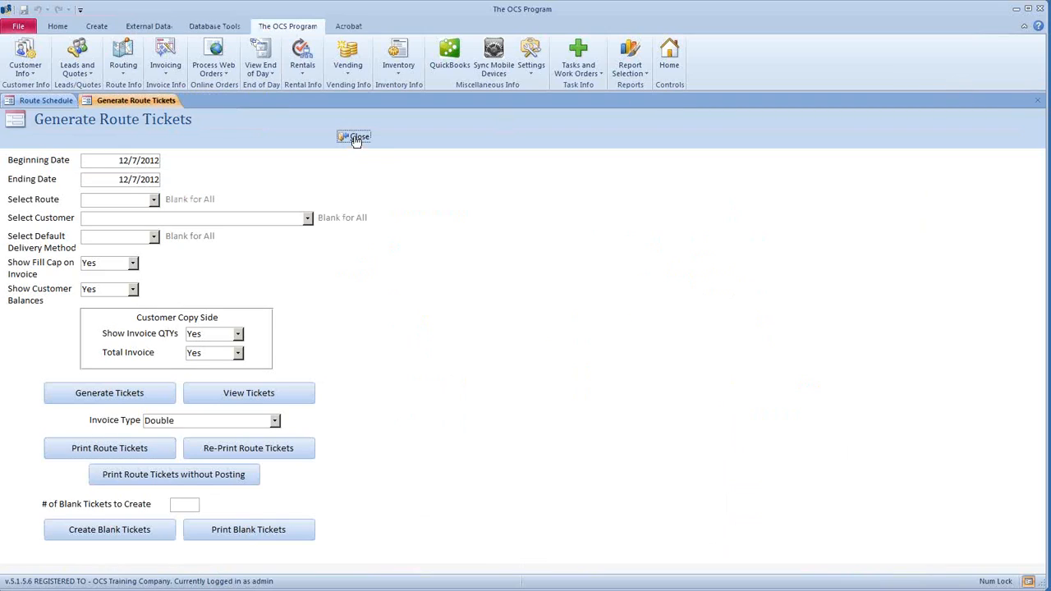
- List the pending invoices and recalculate the line totals on invoice R11012
{"action": "left_click", "coordinate": [165, 73]}
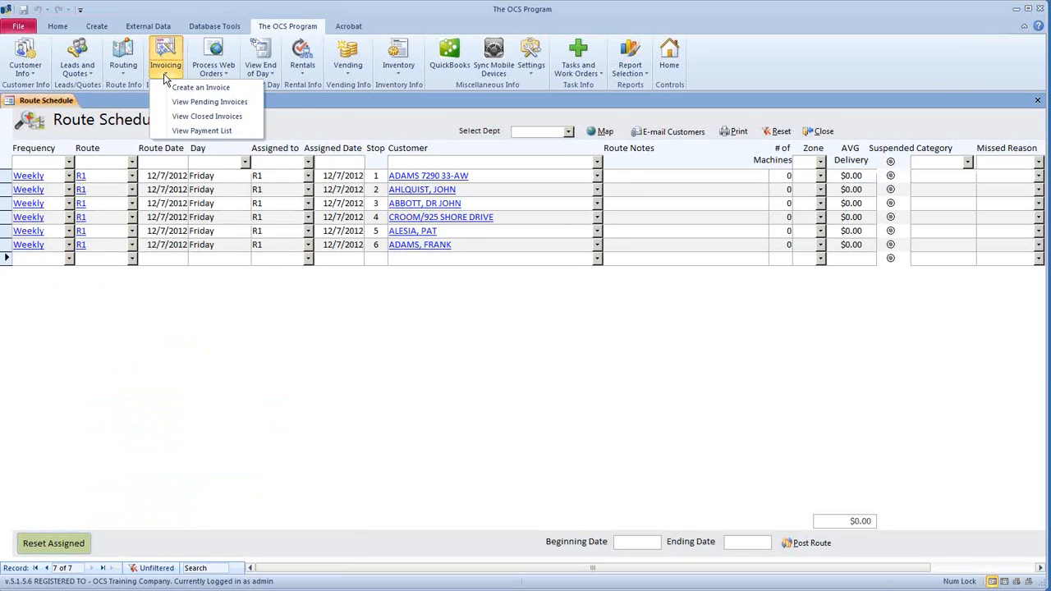
{"action": "left_click", "coordinate": [197, 102]}
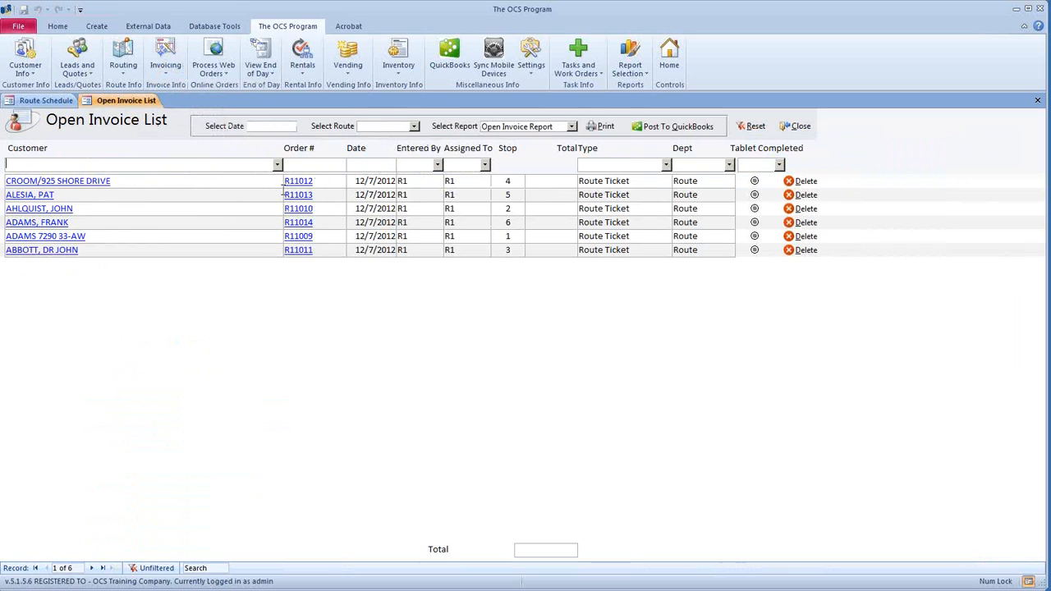
{"action": "left_click", "coordinate": [308, 181]}
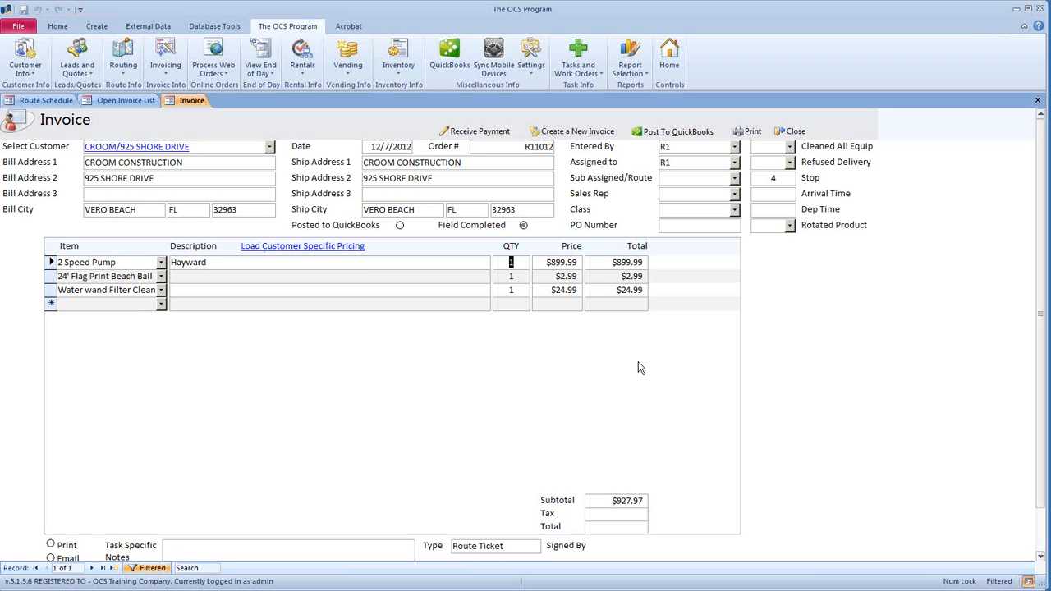
{"action": "left_click", "coordinate": [495, 276]}
{"action": "key", "text": "Down"}
{"action": "key", "text": "Down"}
{"action": "left_click", "coordinate": [790, 131]}
- Change the third-line quantity on invoice R11013 to 2
{"action": "double_click", "coordinate": [332, 195]}
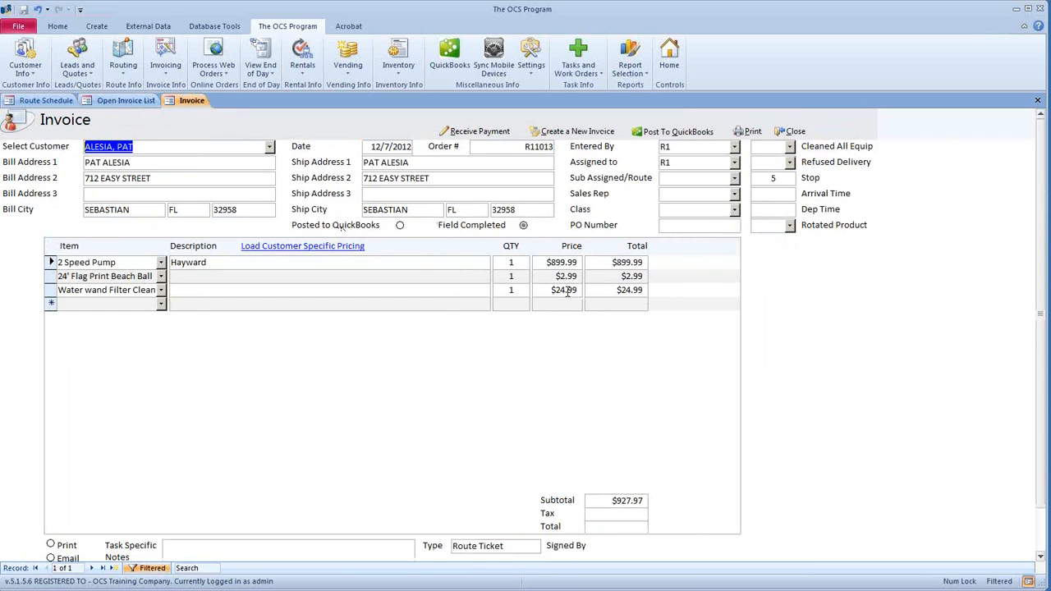
{"action": "left_click", "coordinate": [564, 306]}
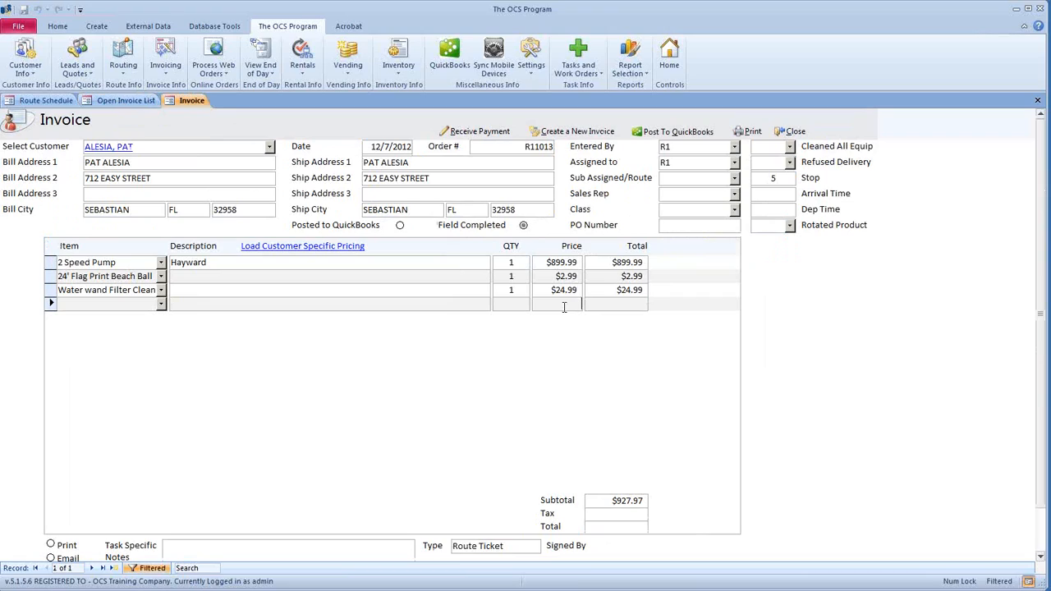
{"action": "left_click", "coordinate": [519, 290]}
{"action": "left_click", "coordinate": [518, 304]}
{"action": "left_click", "coordinate": [513, 291]}
{"action": "type", "text": "2"}
{"action": "left_click", "coordinate": [504, 303]}
{"action": "left_click", "coordinate": [796, 131]}
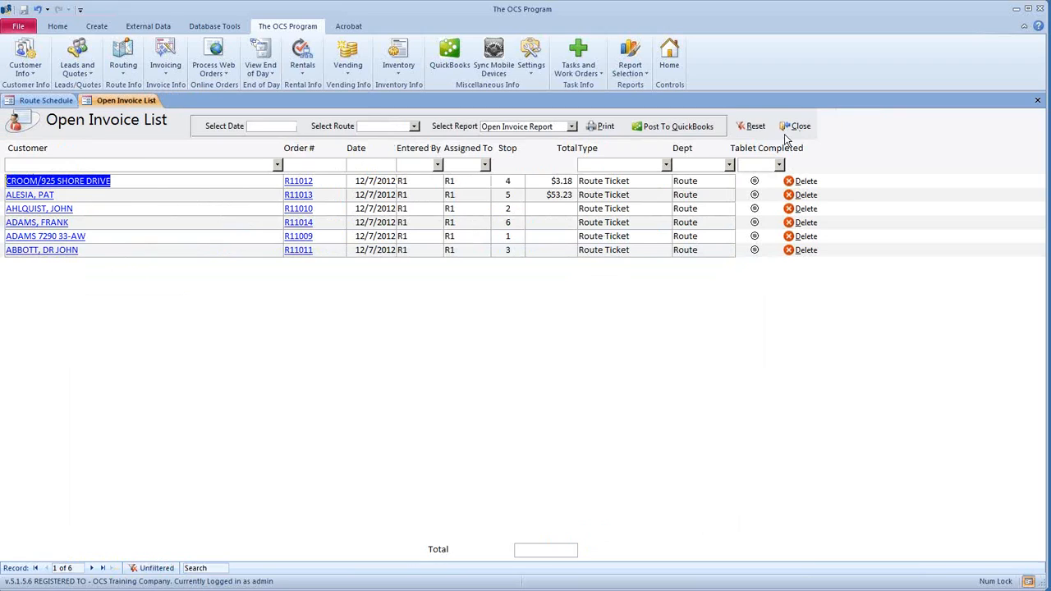
- Set invoice R11010's third-line quantity to 3 and R11014's fifth-line quantity to 4
{"action": "left_click", "coordinate": [305, 211]}
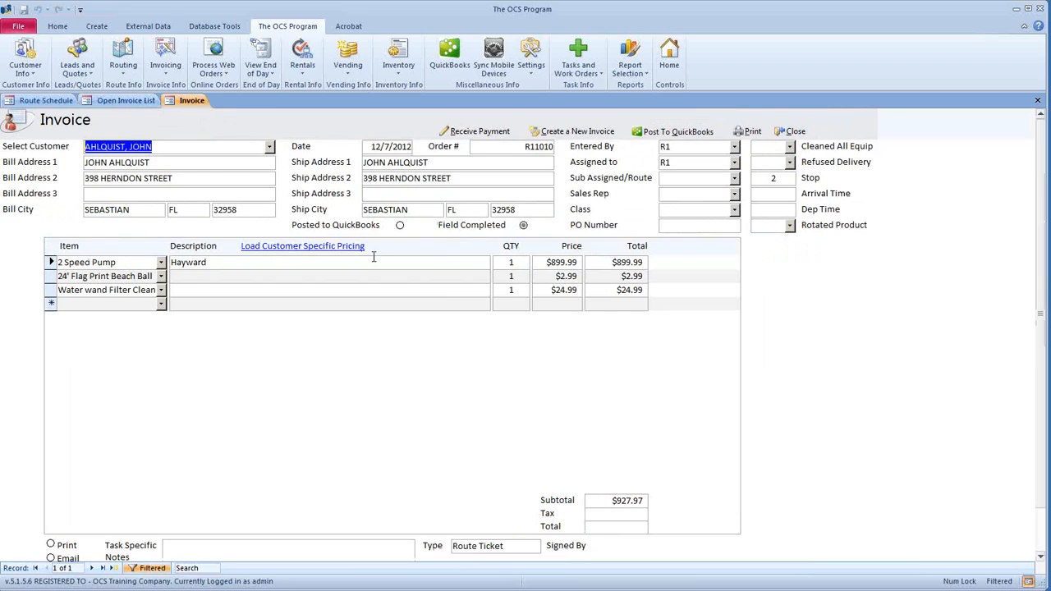
{"action": "left_click_drag", "start_coordinate": [514, 293], "coordinate": [503, 303]}
{"action": "type", "text": "3"}
{"action": "left_click", "coordinate": [504, 302]}
{"action": "left_click", "coordinate": [793, 131]}
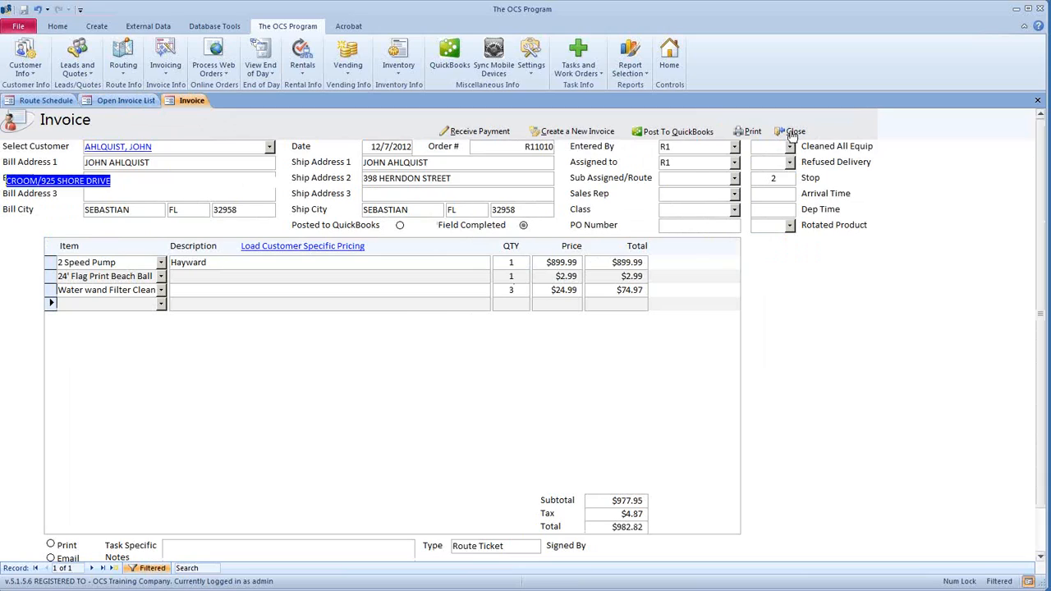
{"action": "left_click", "coordinate": [310, 223]}
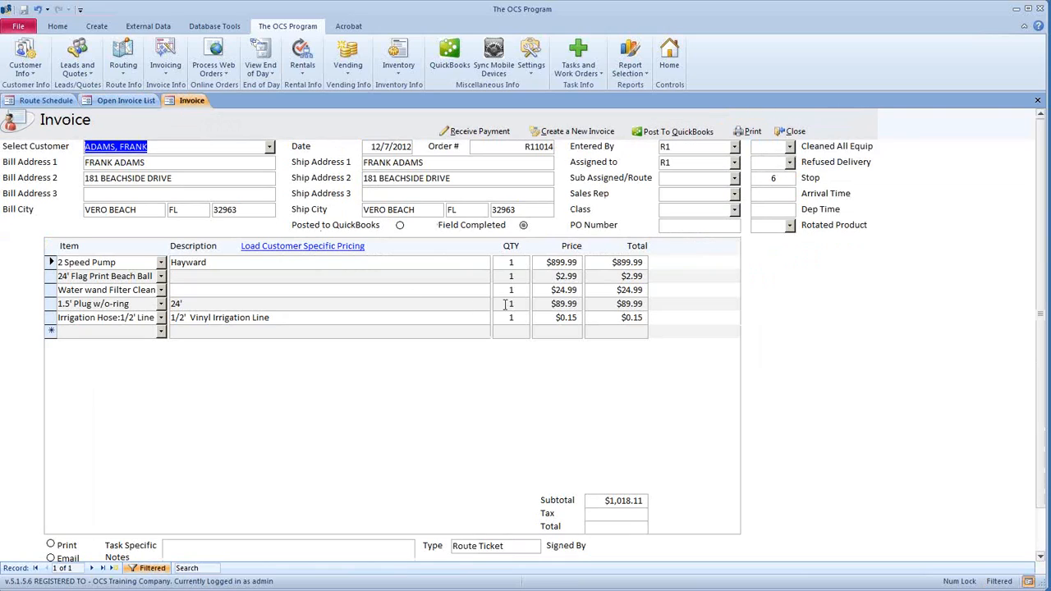
{"action": "left_click_drag", "start_coordinate": [524, 318], "coordinate": [498, 316]}
{"action": "type", "text": "4"}
{"action": "left_click", "coordinate": [509, 331]}
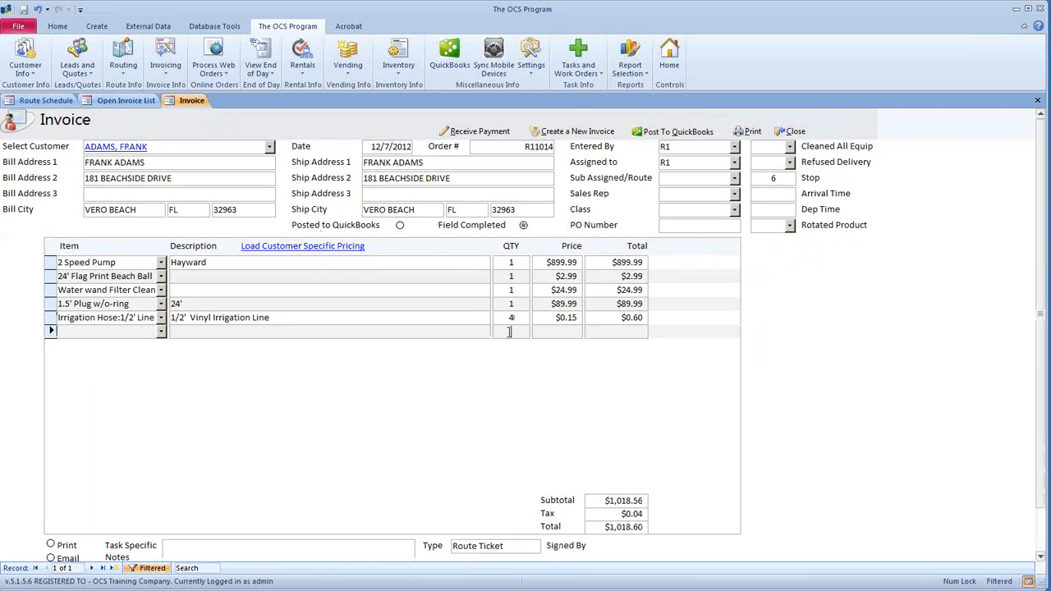
{"action": "left_click", "coordinate": [793, 131]}
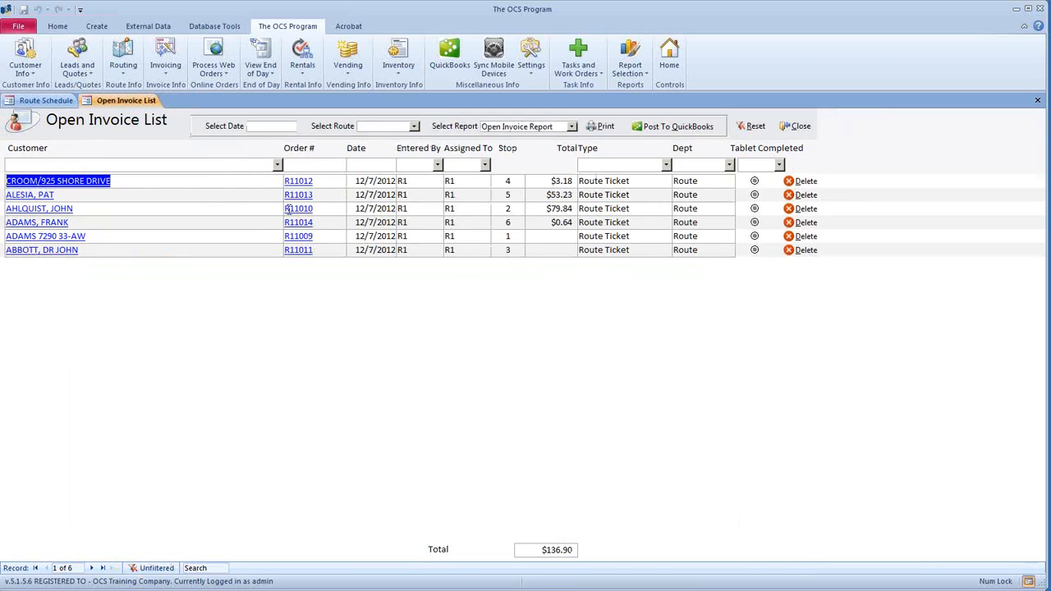
- Set quantity 2 on invoice R11009's first line and R11011's third line
{"action": "left_click", "coordinate": [303, 236]}
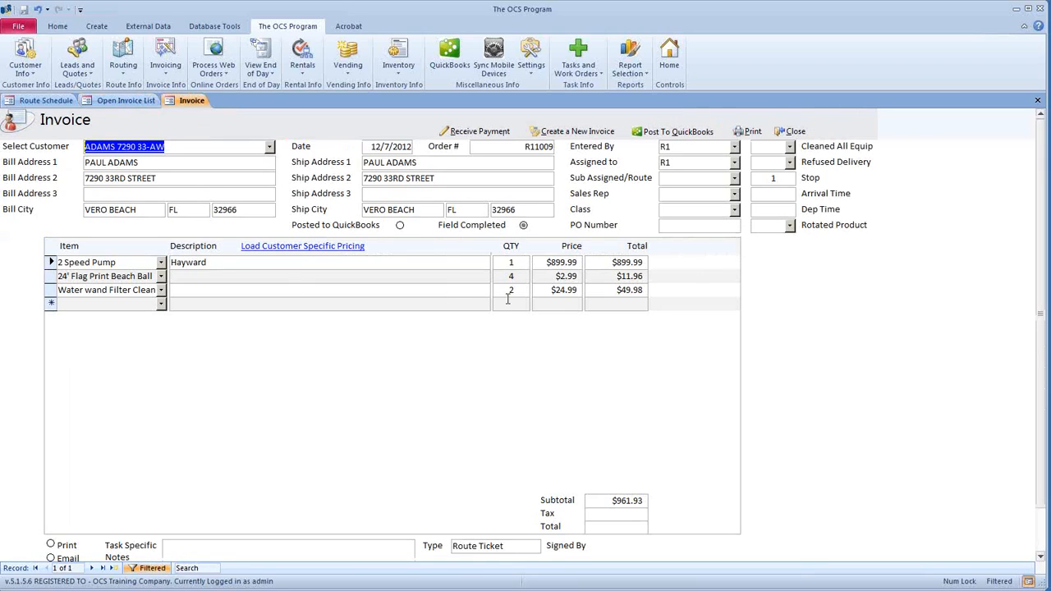
{"action": "double_click", "coordinate": [511, 262]}
{"action": "type", "text": "2"}
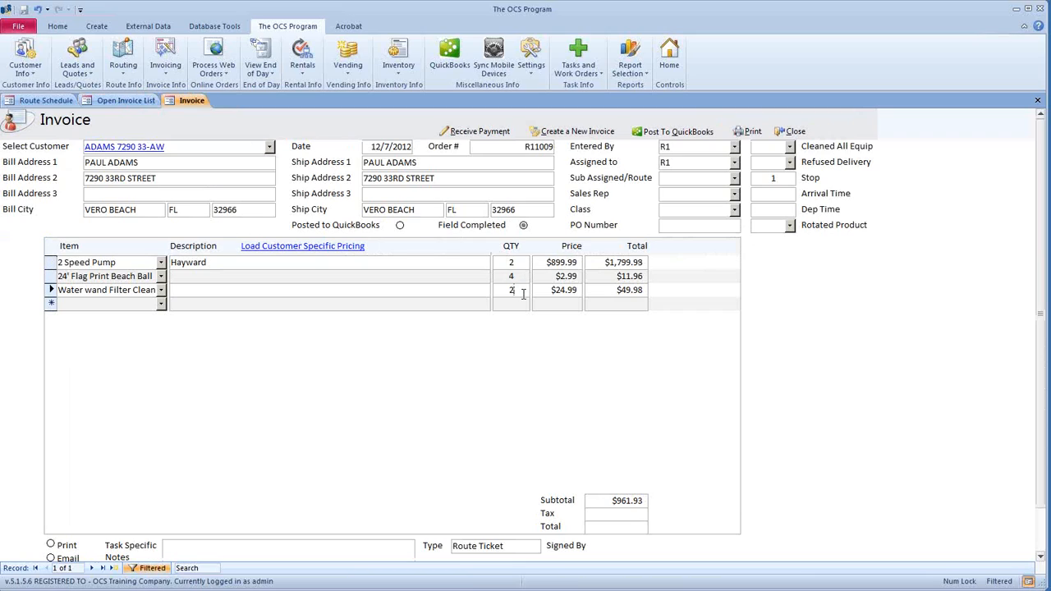
{"action": "left_click", "coordinate": [523, 294]}
{"action": "left_click", "coordinate": [793, 132]}
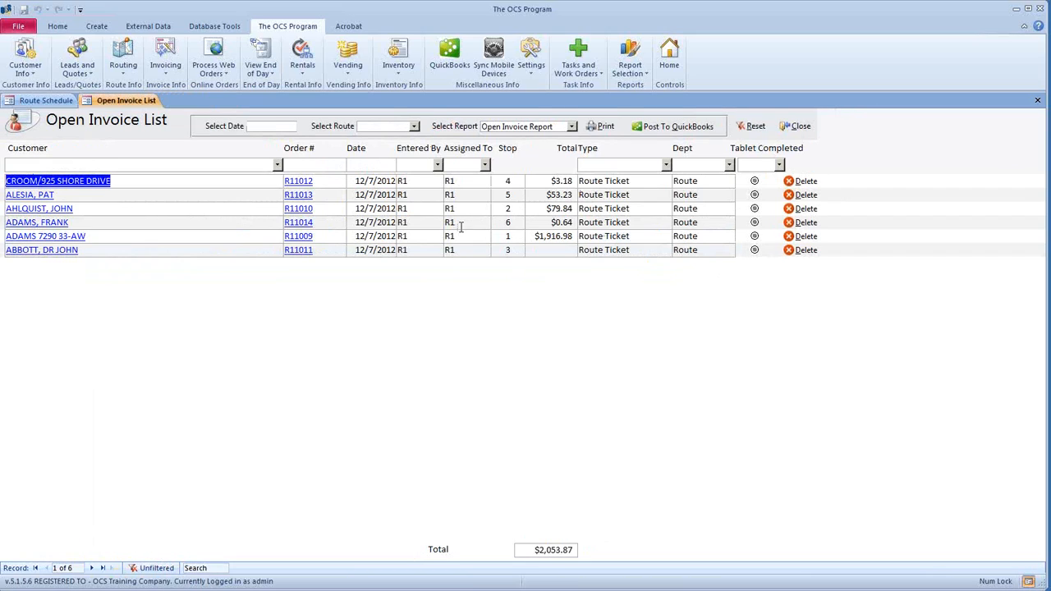
{"action": "left_click", "coordinate": [305, 249]}
{"action": "double_click", "coordinate": [511, 289]}
{"action": "type", "text": "2"}
{"action": "left_click", "coordinate": [499, 304]}
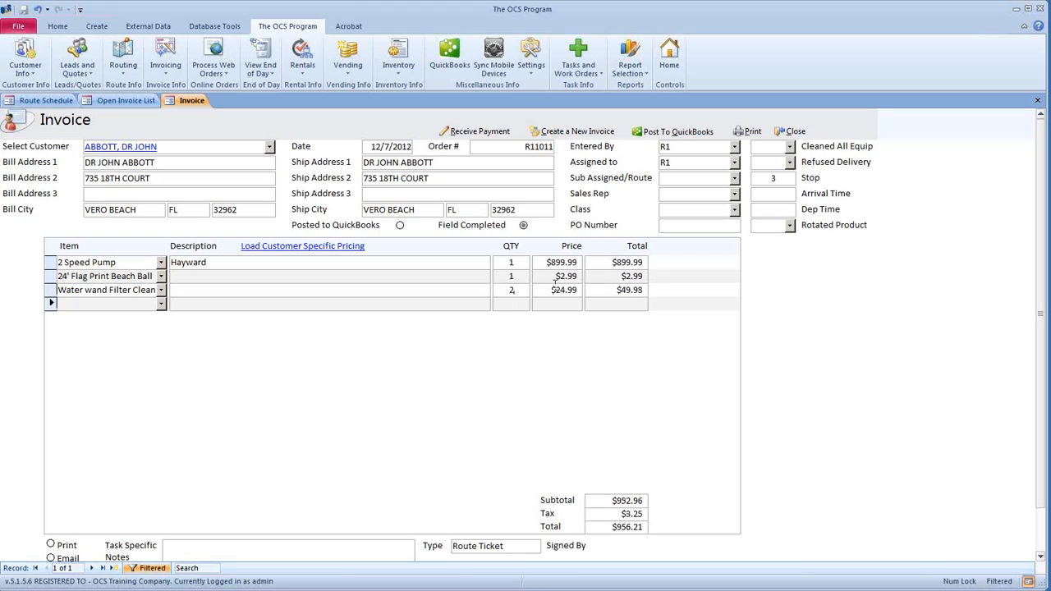
{"action": "left_click", "coordinate": [786, 132]}
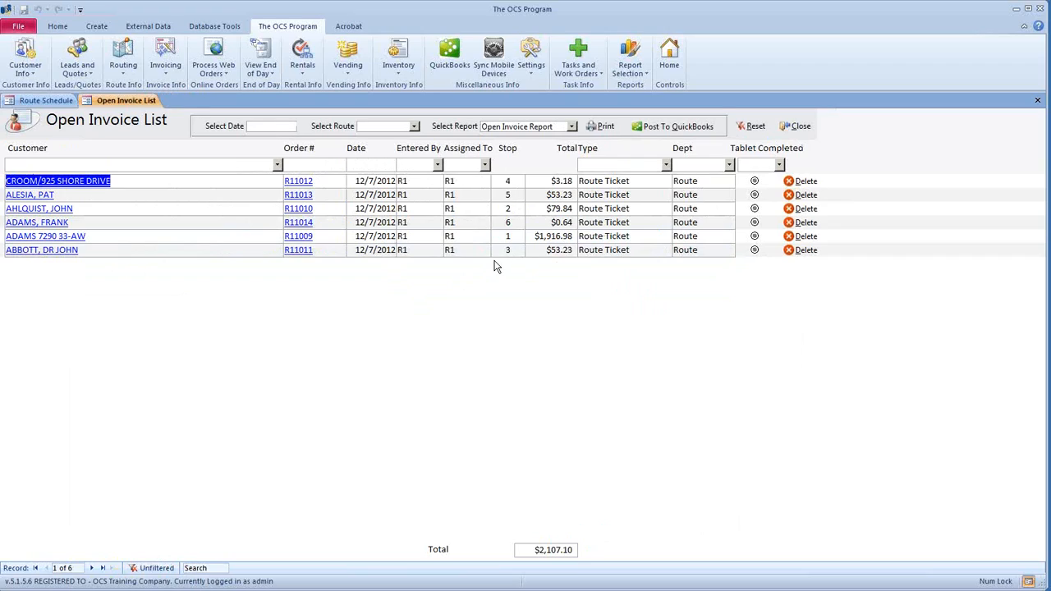
- Filter the invoice list to 12/7/2012 and route R1, then print the End of Day Recap
{"action": "left_click", "coordinate": [283, 125]}
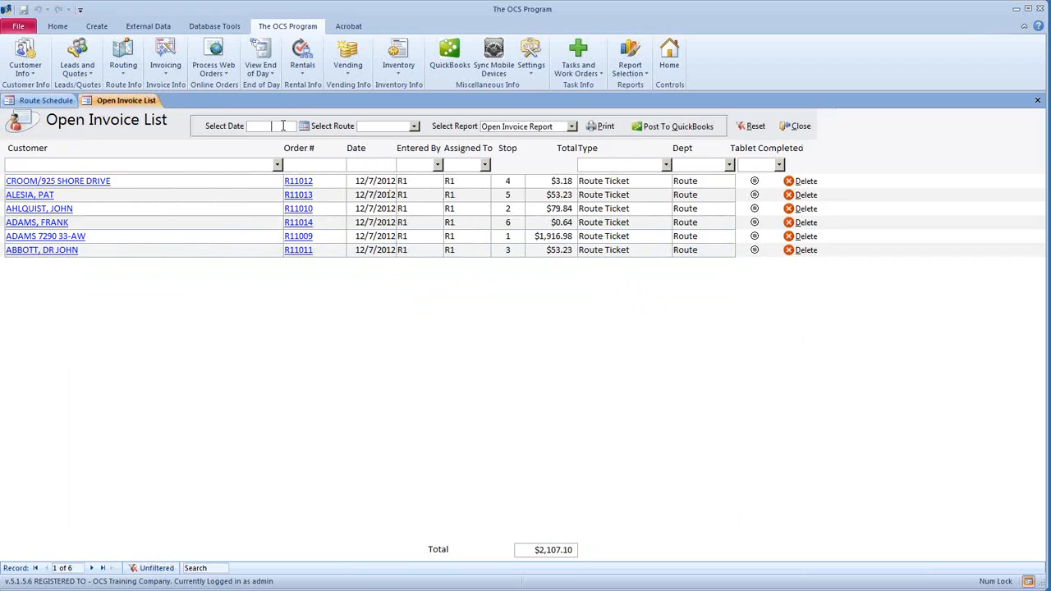
{"action": "left_click", "coordinate": [304, 126]}
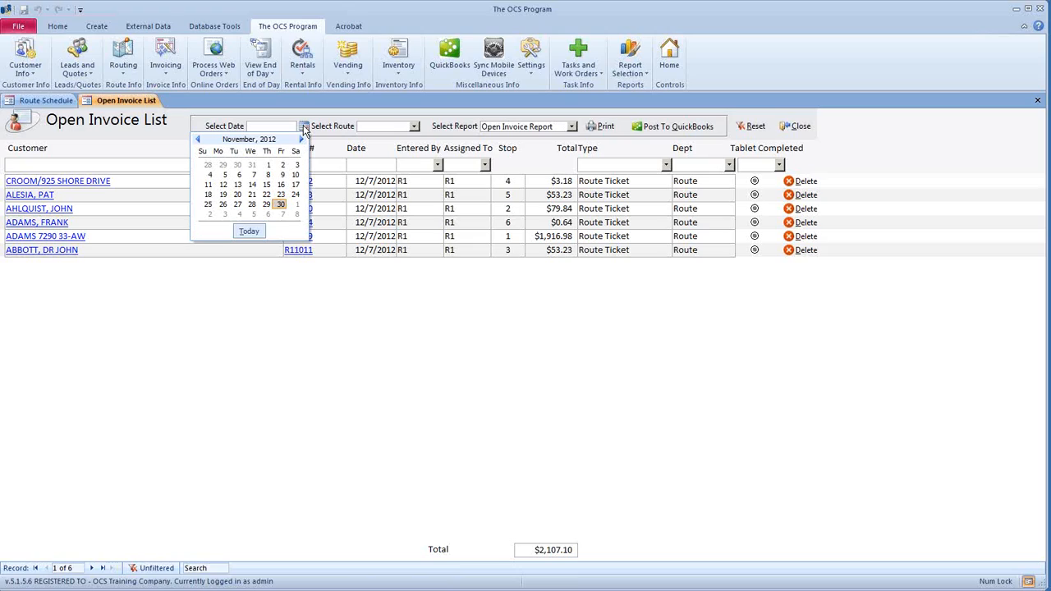
{"action": "left_click", "coordinate": [283, 214]}
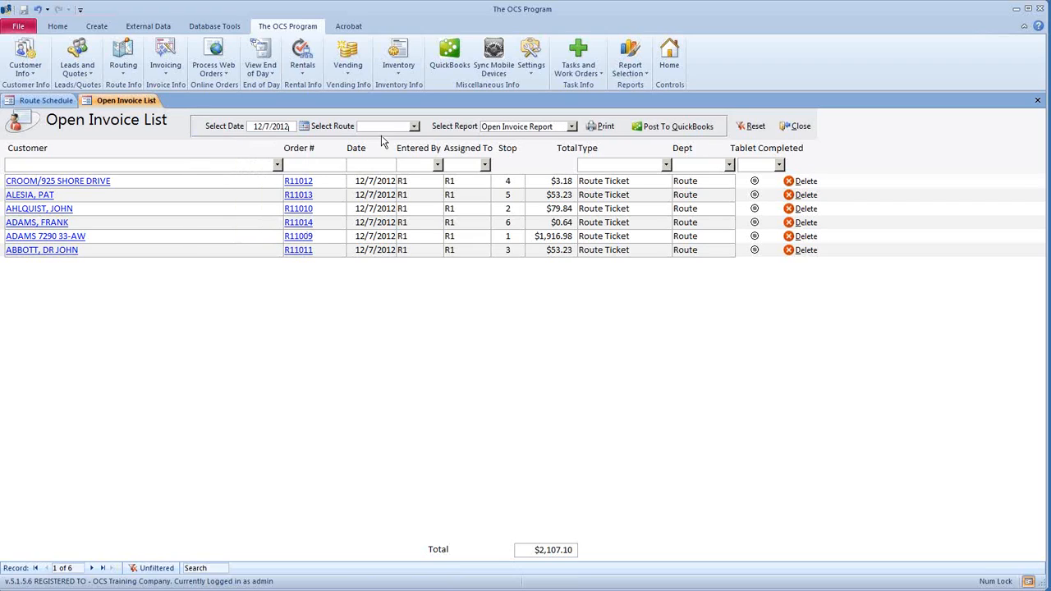
{"action": "left_click", "coordinate": [415, 126]}
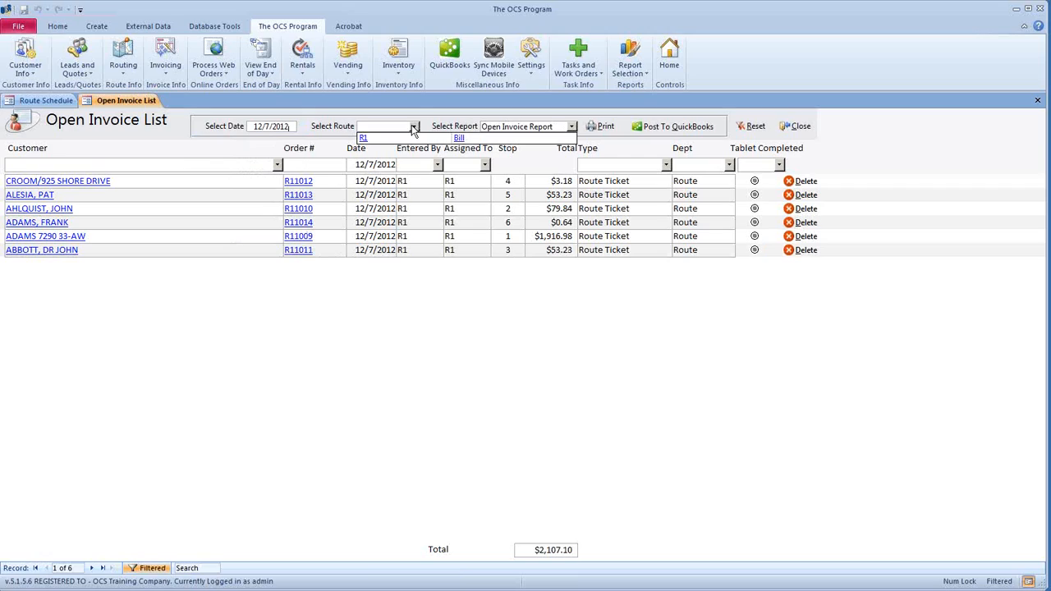
{"action": "left_click", "coordinate": [410, 139]}
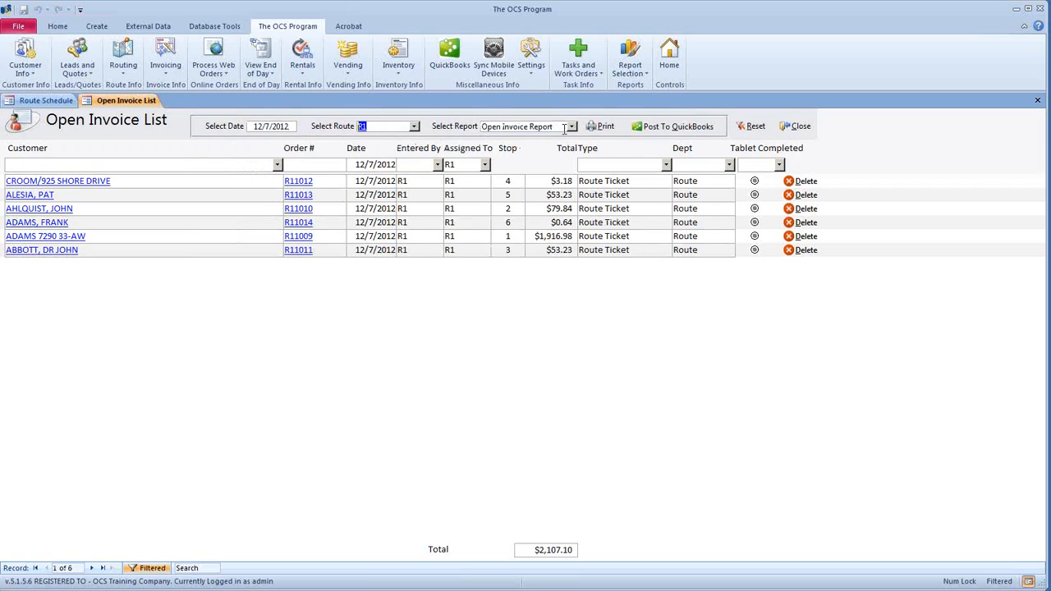
{"action": "left_click", "coordinate": [572, 127]}
{"action": "left_click", "coordinate": [572, 148]}
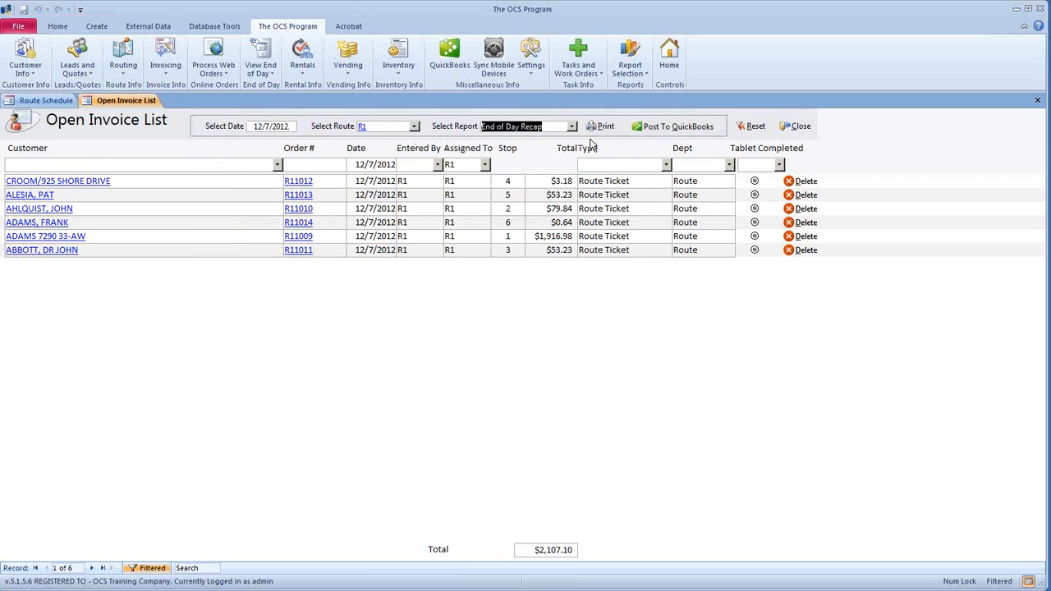
{"action": "left_click", "coordinate": [600, 126]}
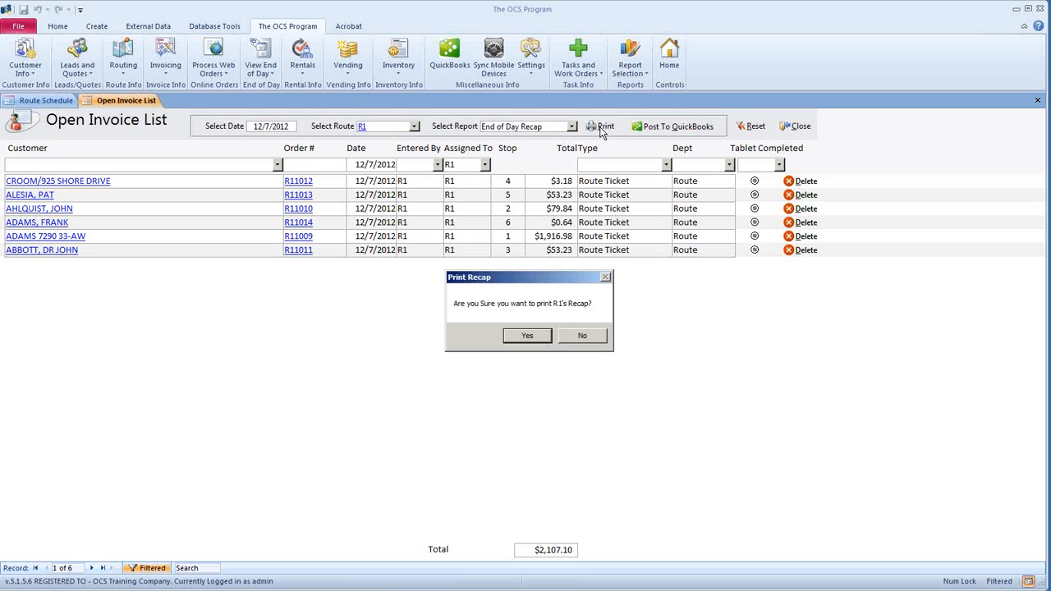
{"action": "left_click", "coordinate": [540, 335]}
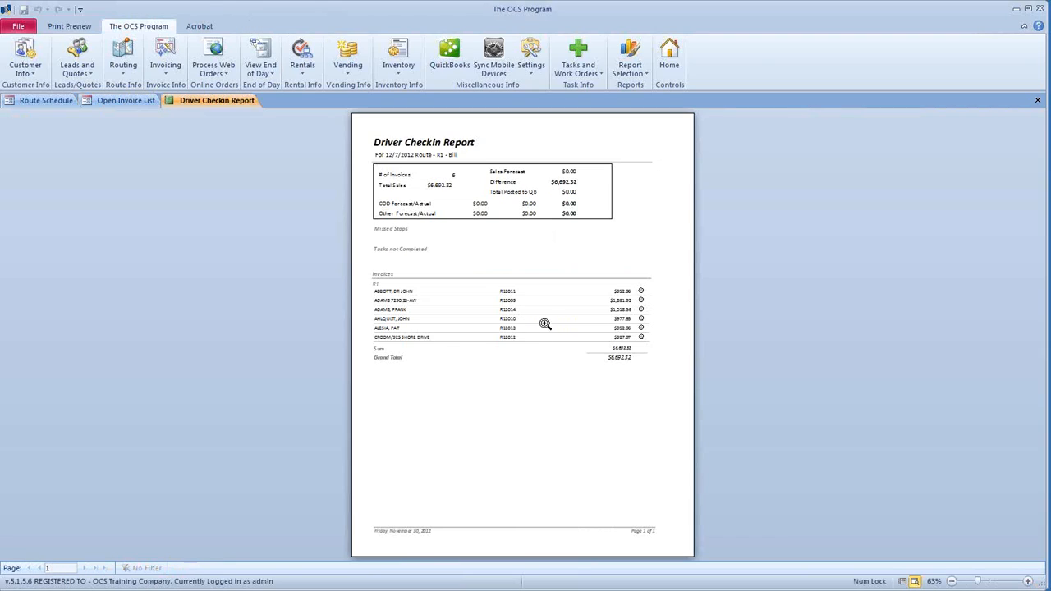
{"action": "left_click", "coordinate": [545, 323]}
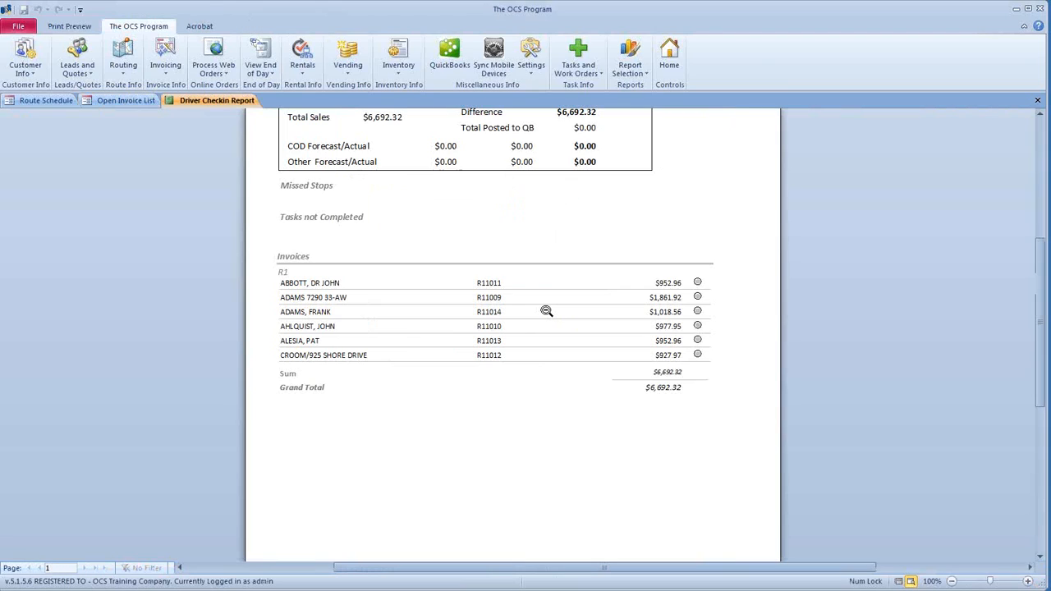
{"action": "scroll", "coordinate": [545, 320], "scroll_direction": "up", "scroll_amount": 3}
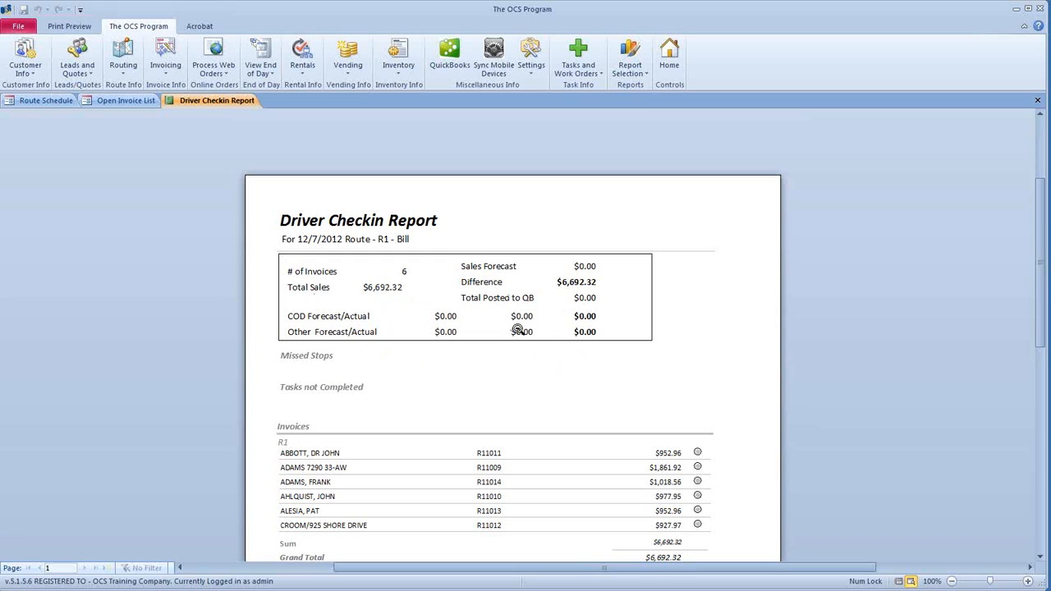
{"action": "scroll", "coordinate": [516, 279], "scroll_direction": "down", "scroll_amount": 4}
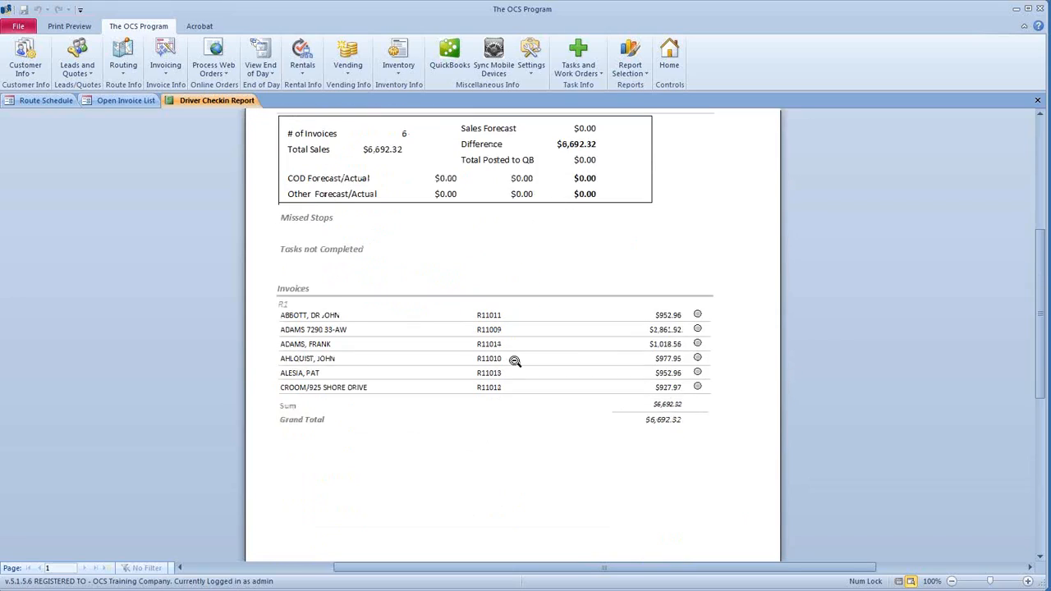
{"action": "scroll", "coordinate": [466, 304], "scroll_direction": "up", "scroll_amount": 1}
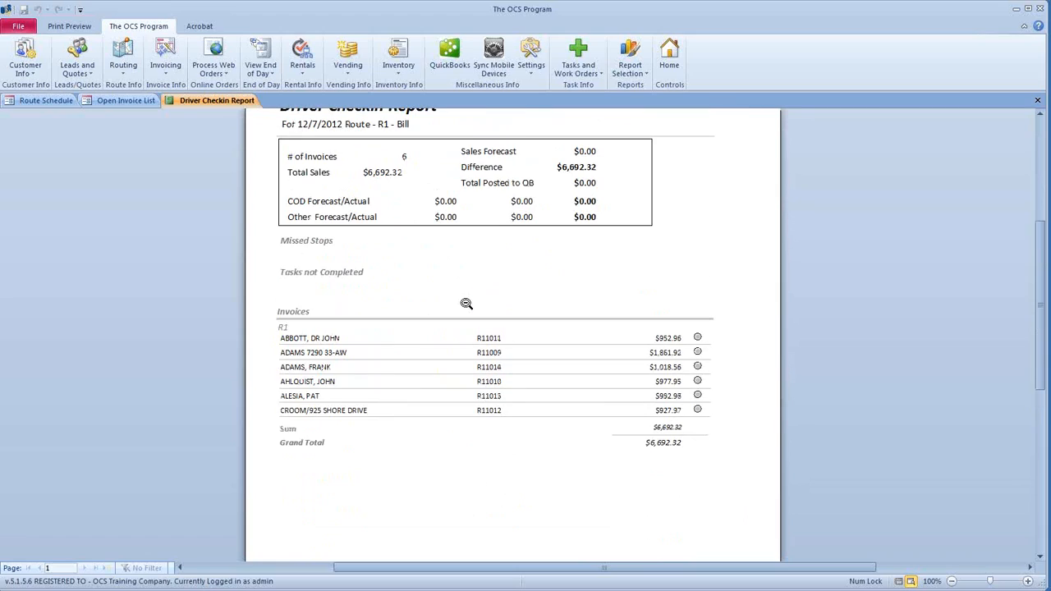
- Close the Driver Checkin Report and return to the report choices with route R1 kept
{"action": "left_click", "coordinate": [1038, 101]}
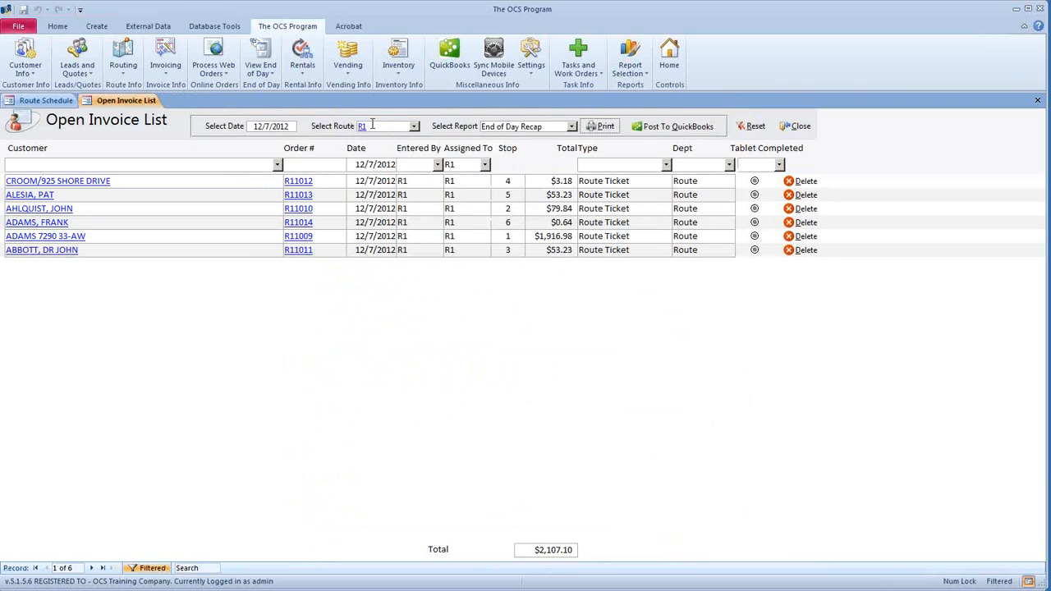
{"action": "double_click", "coordinate": [368, 127]}
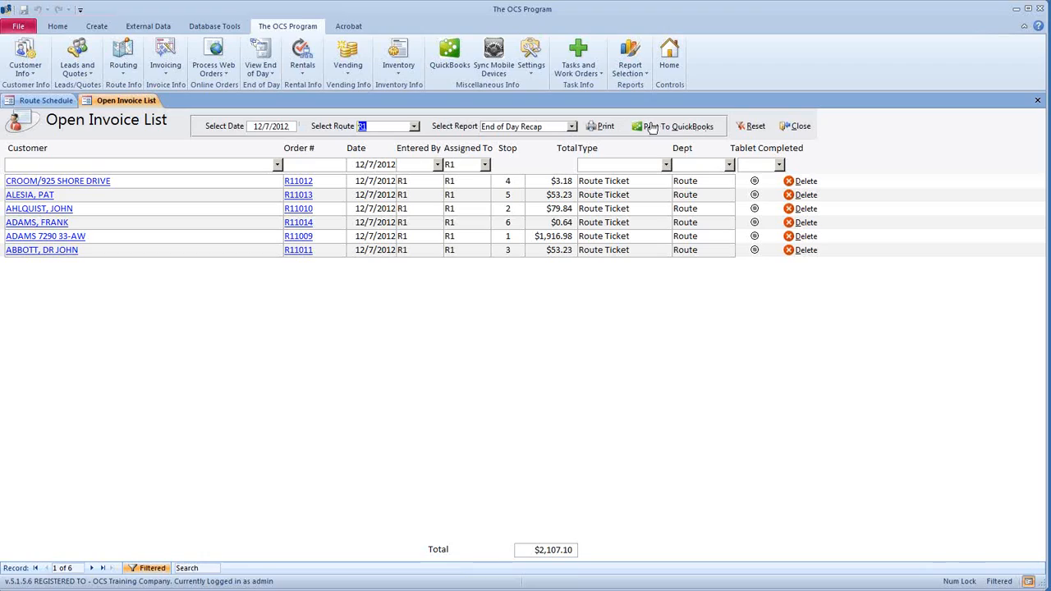
{"action": "left_click", "coordinate": [415, 127]}
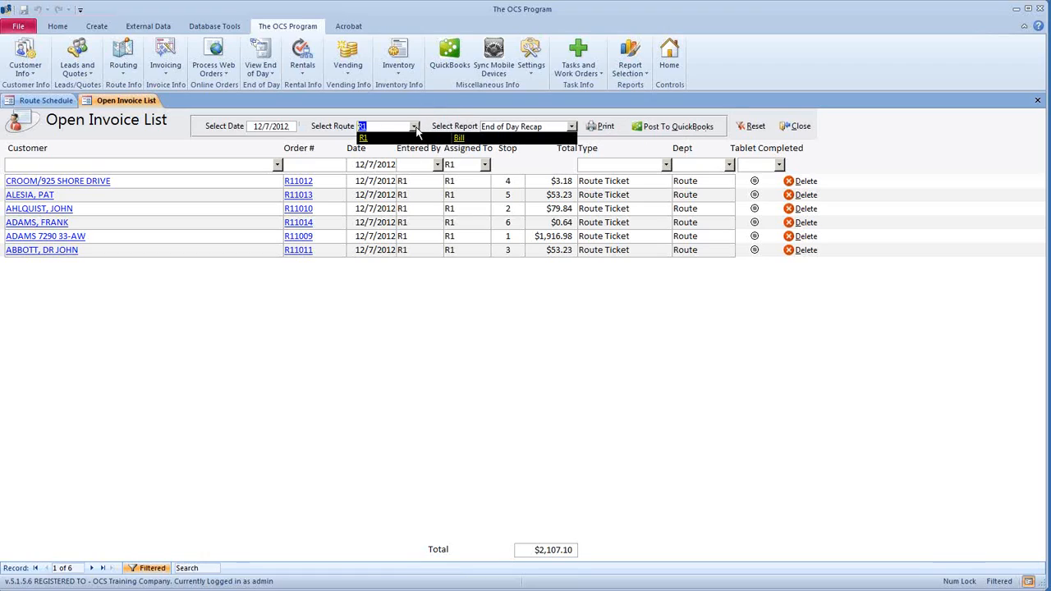
{"action": "left_click", "coordinate": [402, 159]}
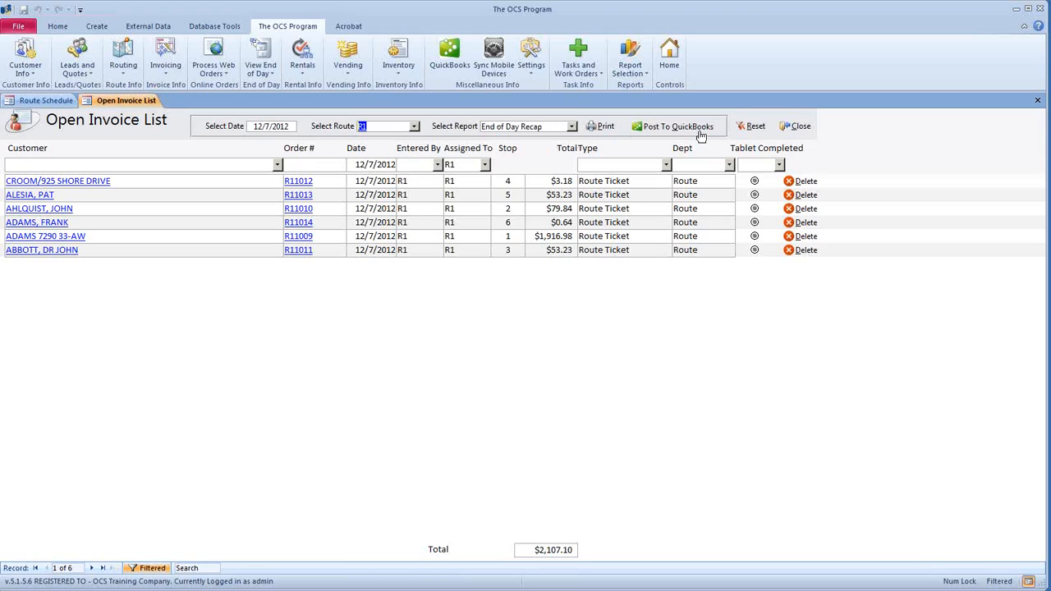
{"action": "left_click", "coordinate": [570, 129]}
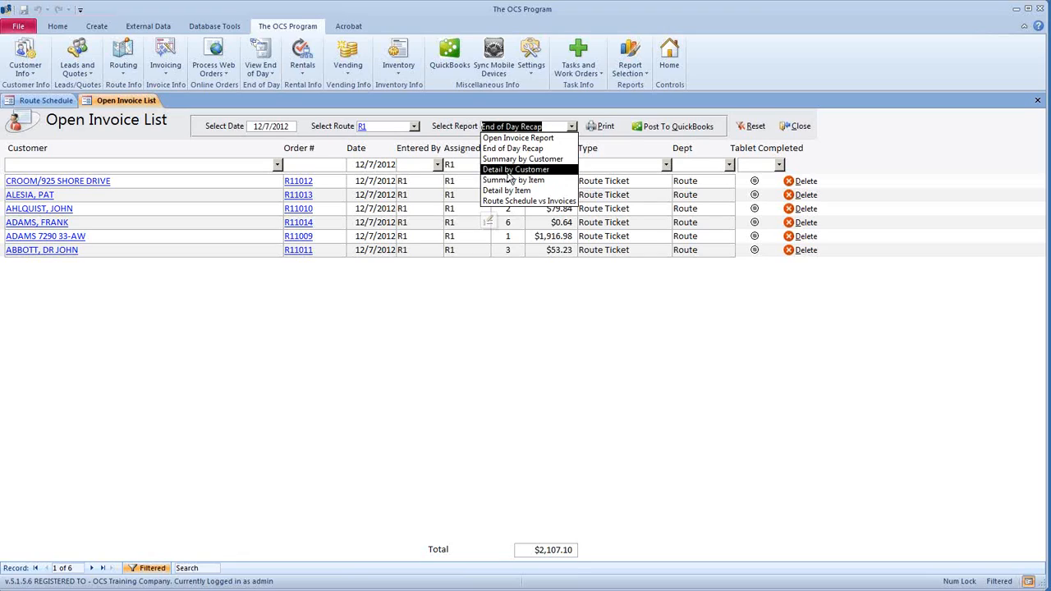
- Print the Detail by Customer report for R1, scroll through the full-size preview, then close it
{"action": "left_click", "coordinate": [507, 169]}
{"action": "left_click", "coordinate": [600, 127]}
{"action": "left_click", "coordinate": [573, 206]}
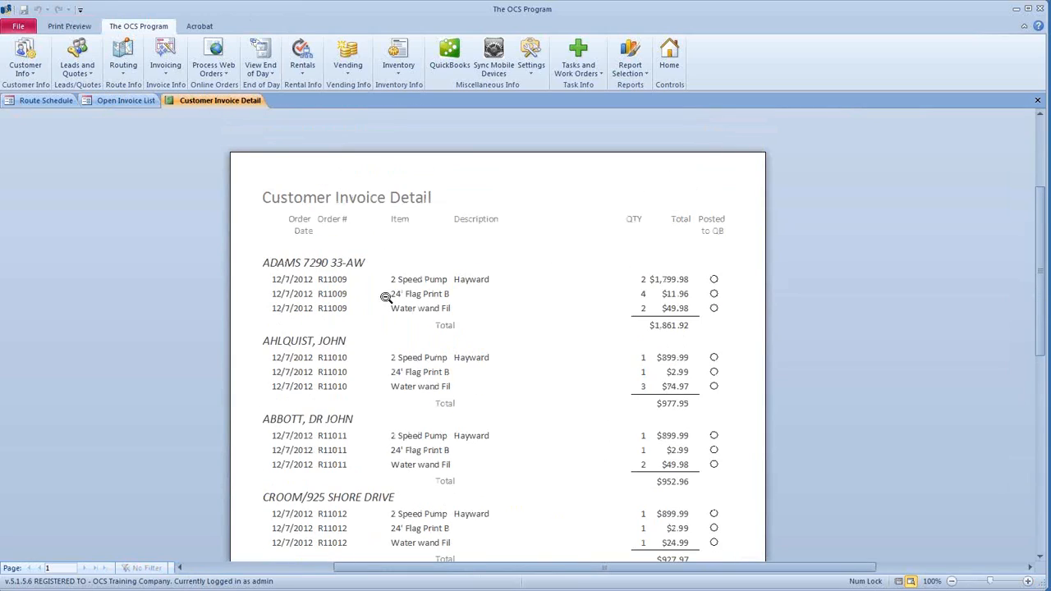
{"action": "scroll", "coordinate": [427, 435], "scroll_direction": "down", "scroll_amount": 5}
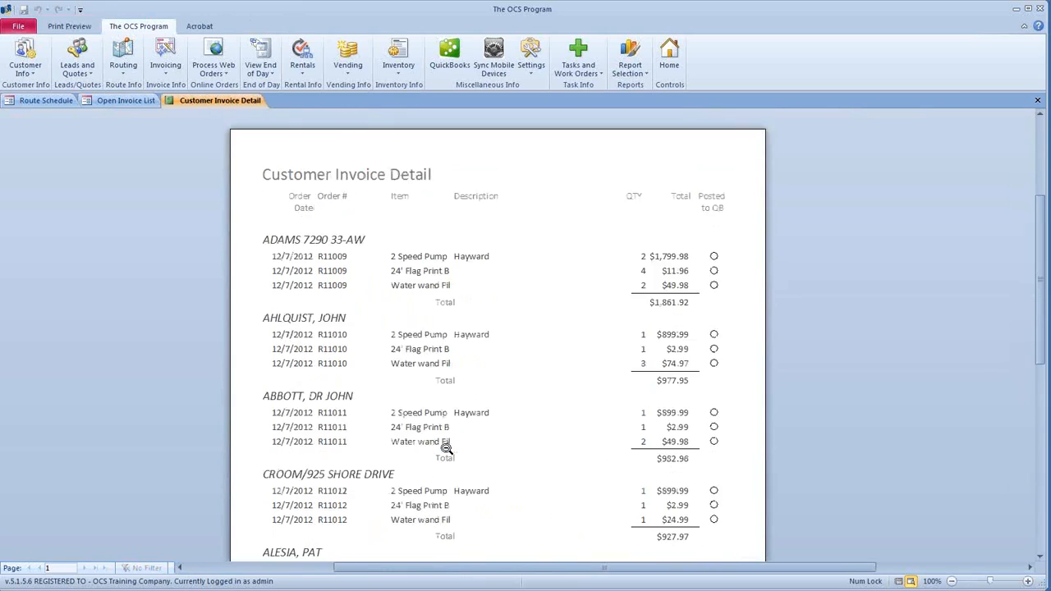
{"action": "scroll", "coordinate": [442, 430], "scroll_direction": "down", "scroll_amount": 4}
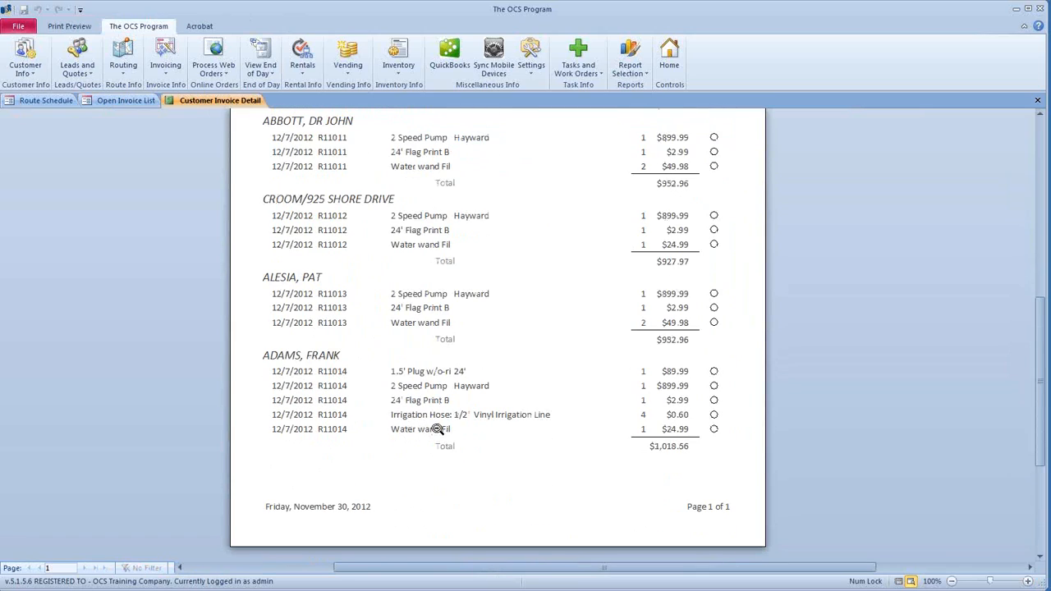
{"action": "scroll", "coordinate": [437, 429], "scroll_direction": "up", "scroll_amount": 8}
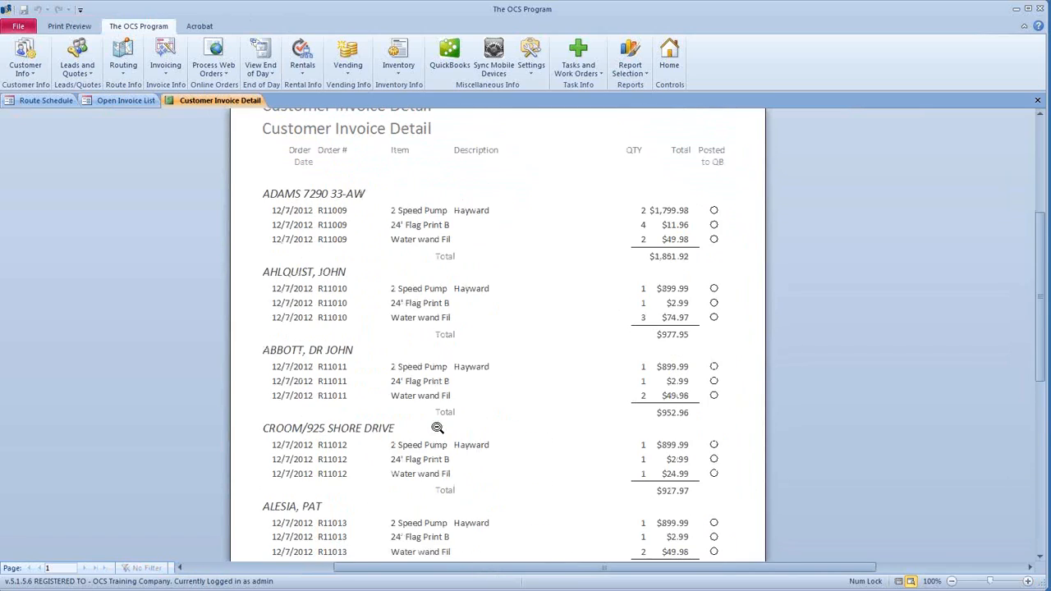
{"action": "left_click", "coordinate": [1036, 100]}
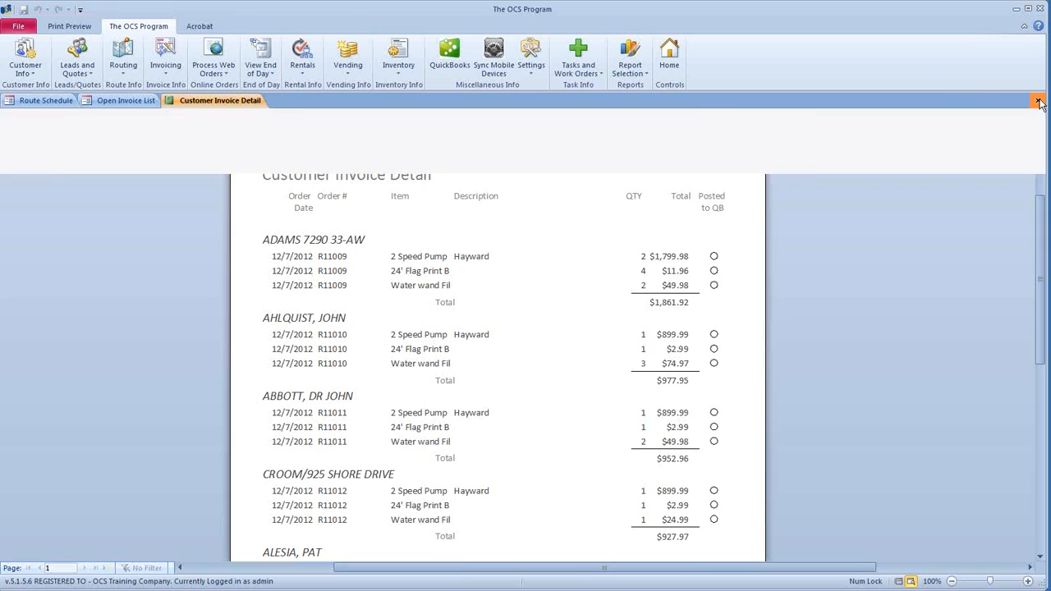
{"action": "left_click", "coordinate": [571, 126]}
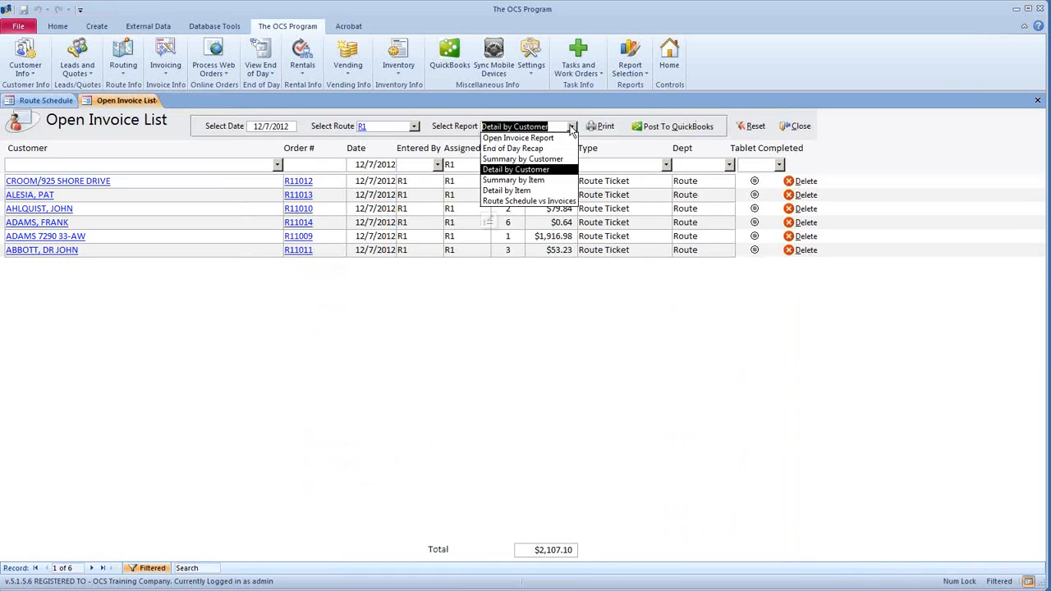
- Print the Summary by Item report, view it at full size, then close the preview
{"action": "left_click", "coordinate": [548, 180]}
{"action": "left_click", "coordinate": [603, 126]}
{"action": "left_click", "coordinate": [573, 165]}
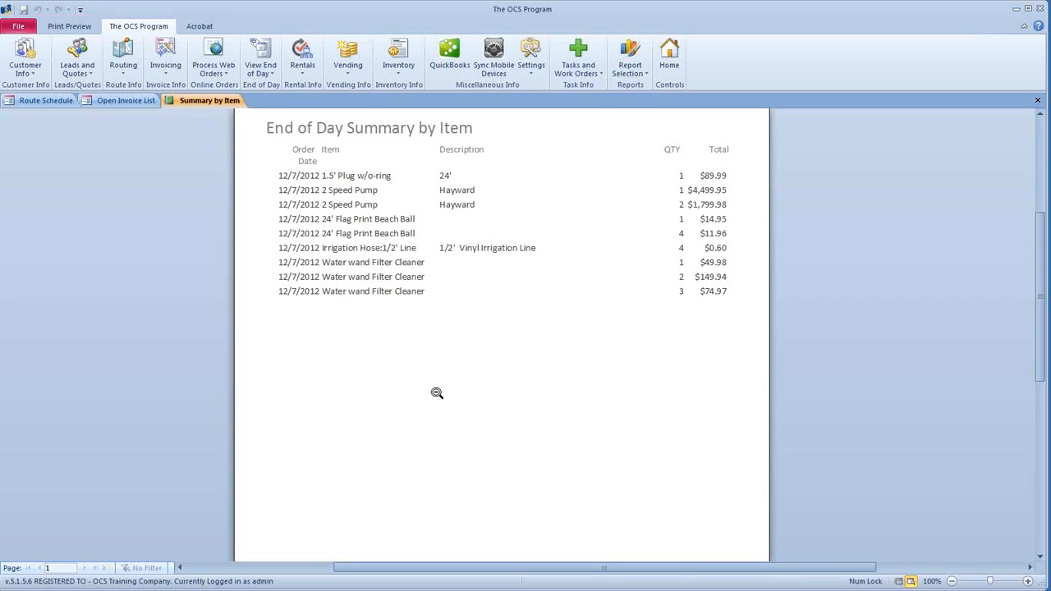
{"action": "left_click", "coordinate": [1039, 100]}
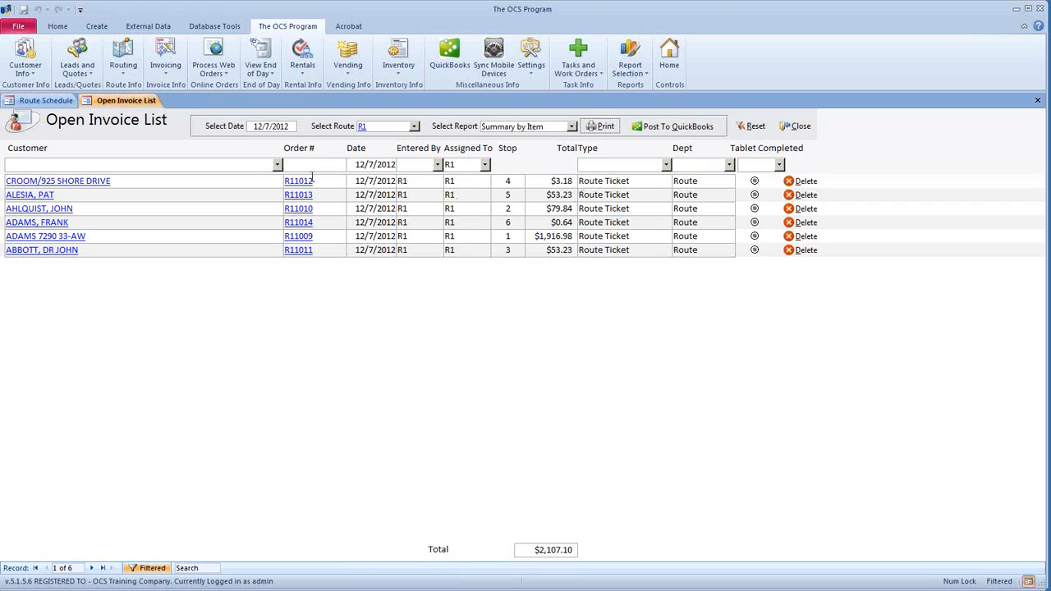
- Inspect the first R1 invoice, try marking the fourth invoice tablet-completed, then close the Open Invoice List
{"action": "left_click", "coordinate": [305, 180]}
{"action": "left_click", "coordinate": [525, 226]}
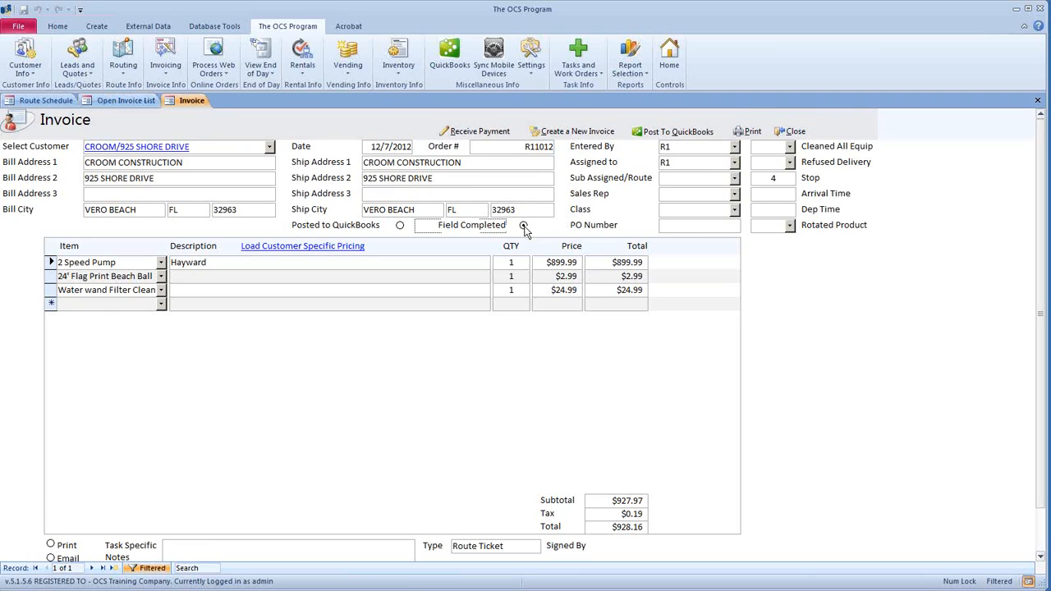
{"action": "left_click", "coordinate": [792, 132]}
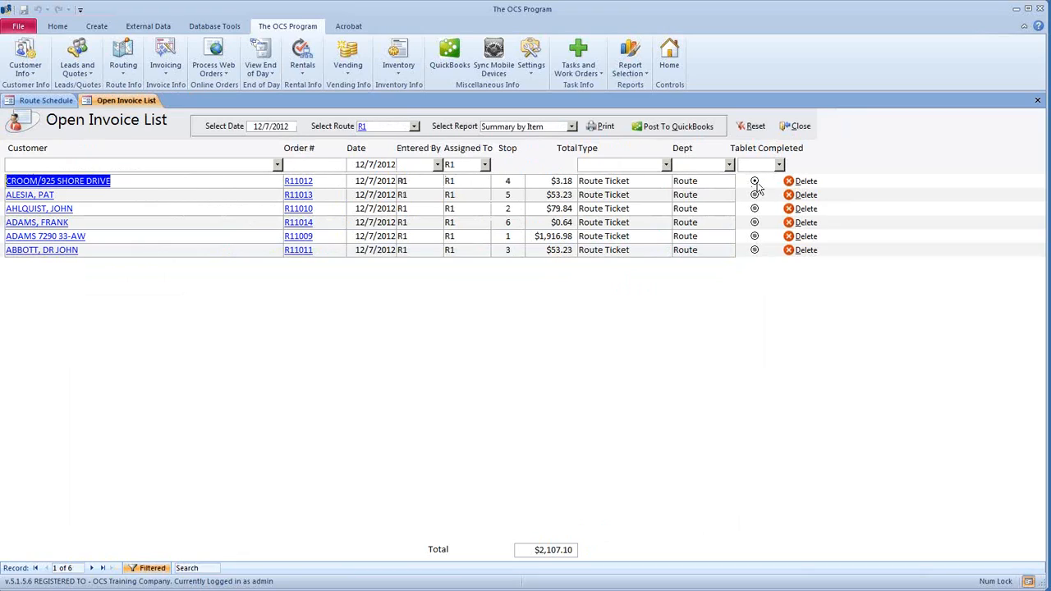
{"action": "left_click", "coordinate": [754, 222]}
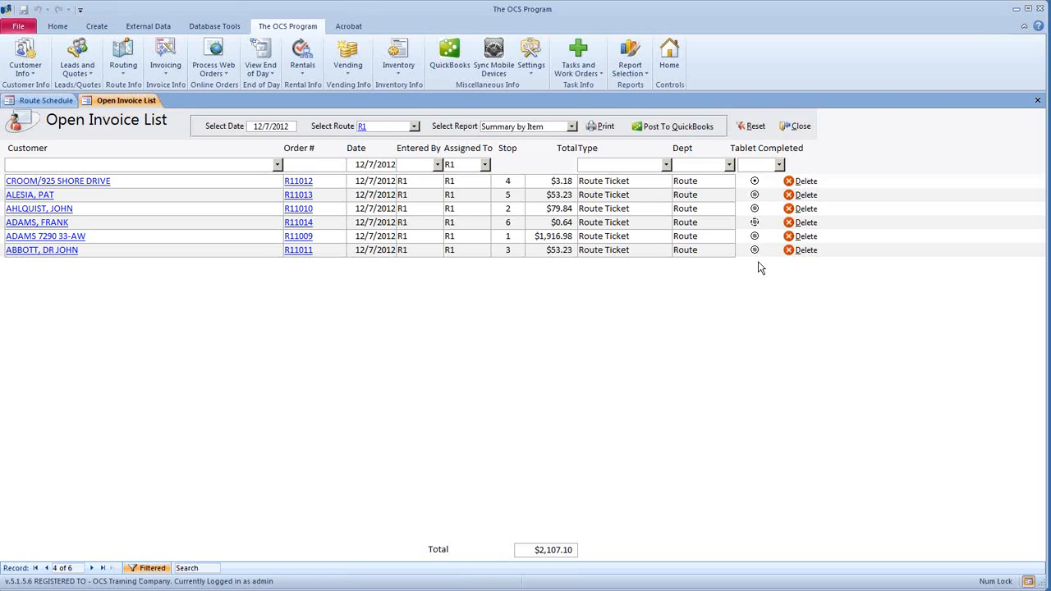
{"action": "left_click", "coordinate": [796, 126]}
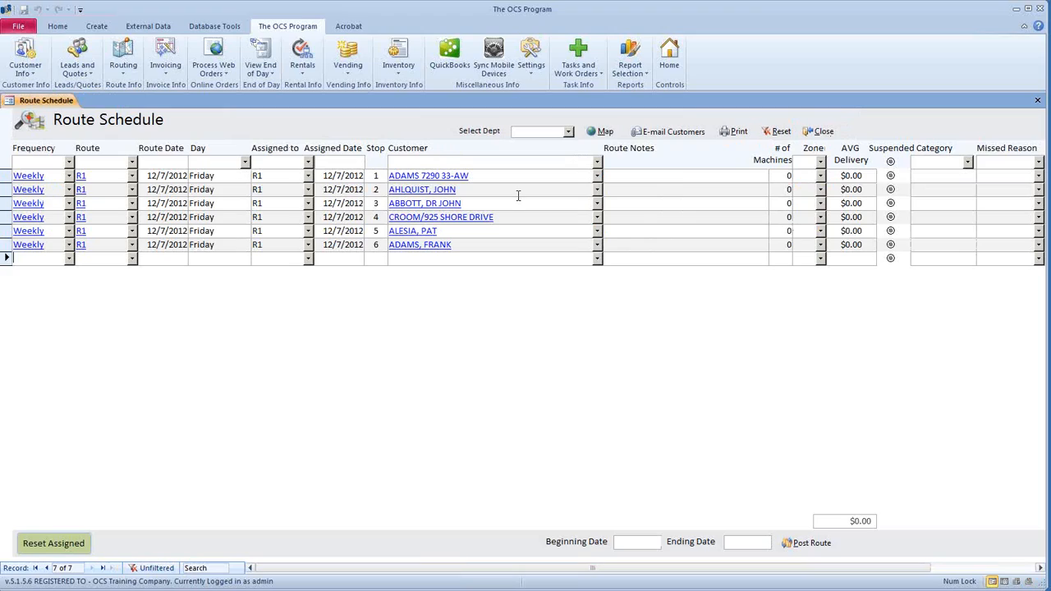